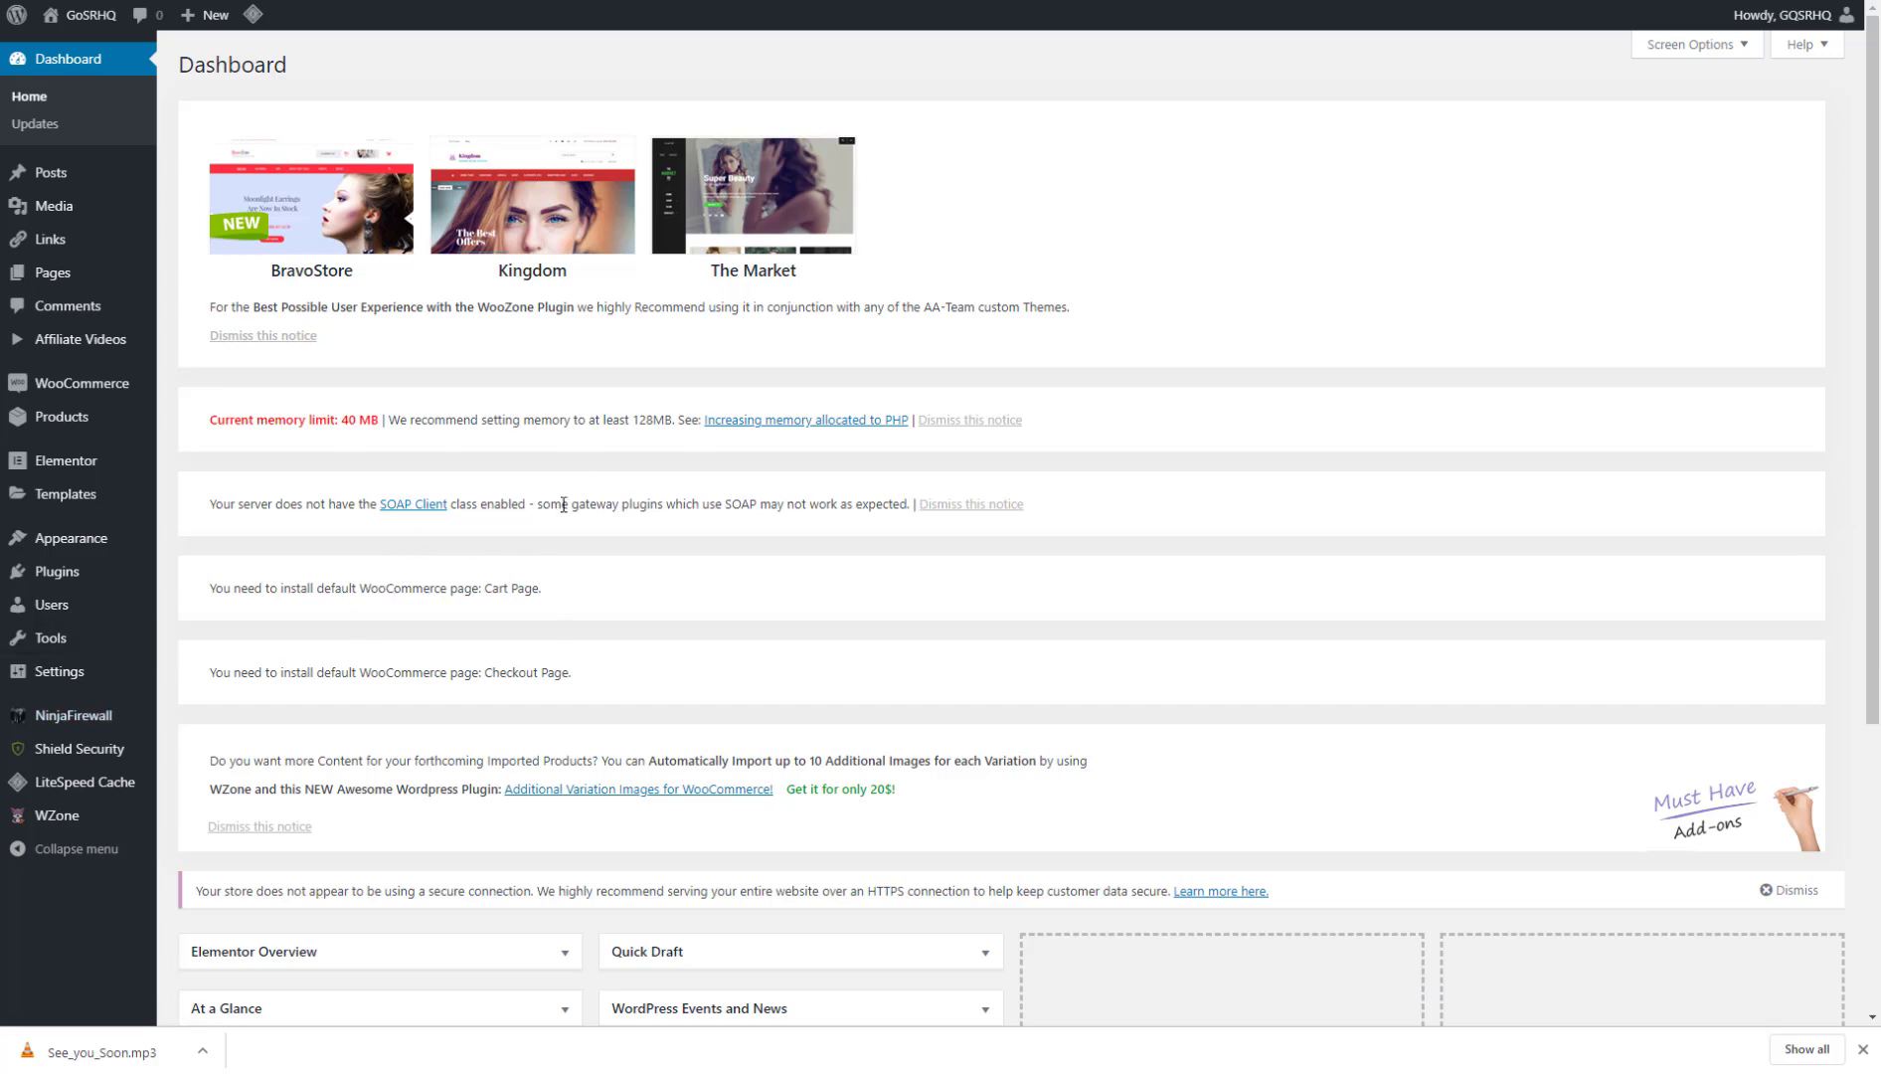
- Review WZone's cron job list and its instructions for replacing WordPress cron with a real cron job
scroll(563, 502, down, 4)
scroll(537, 585, up, 4)
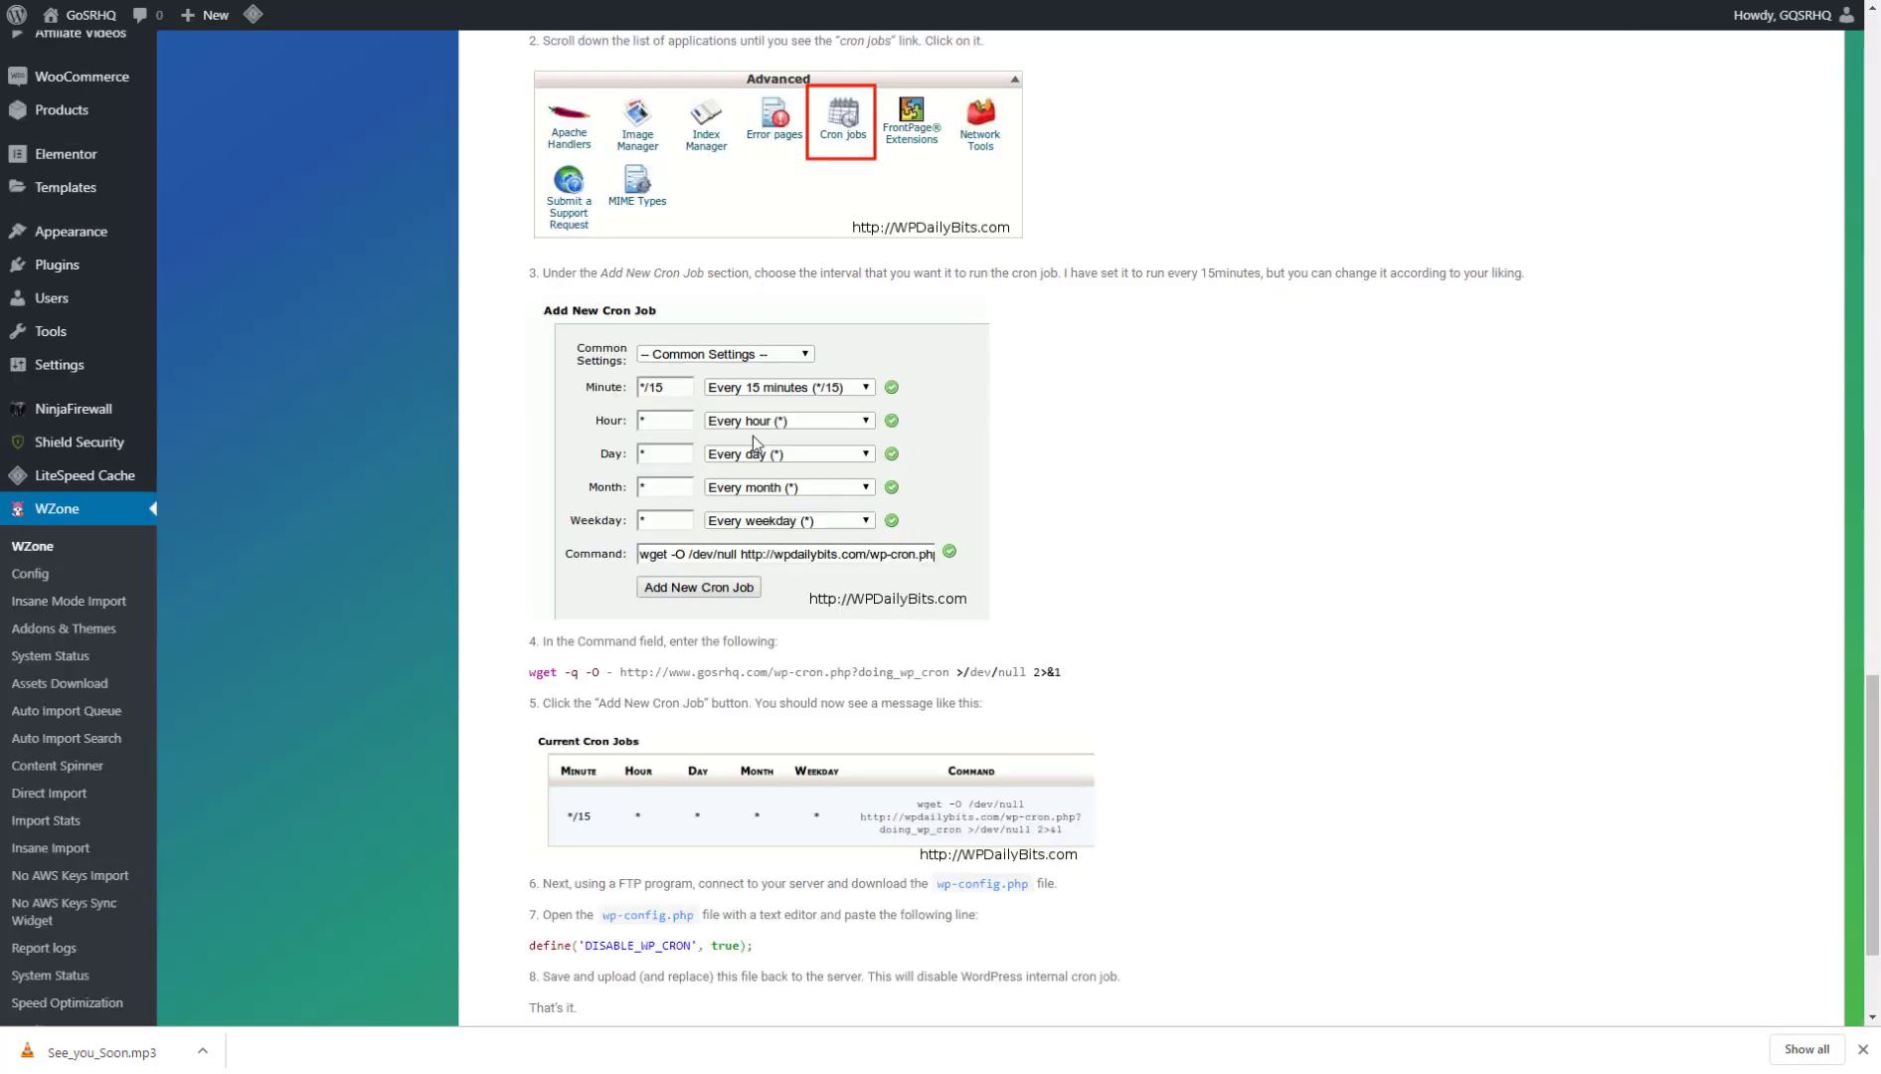
scroll(365, 473, up, 10)
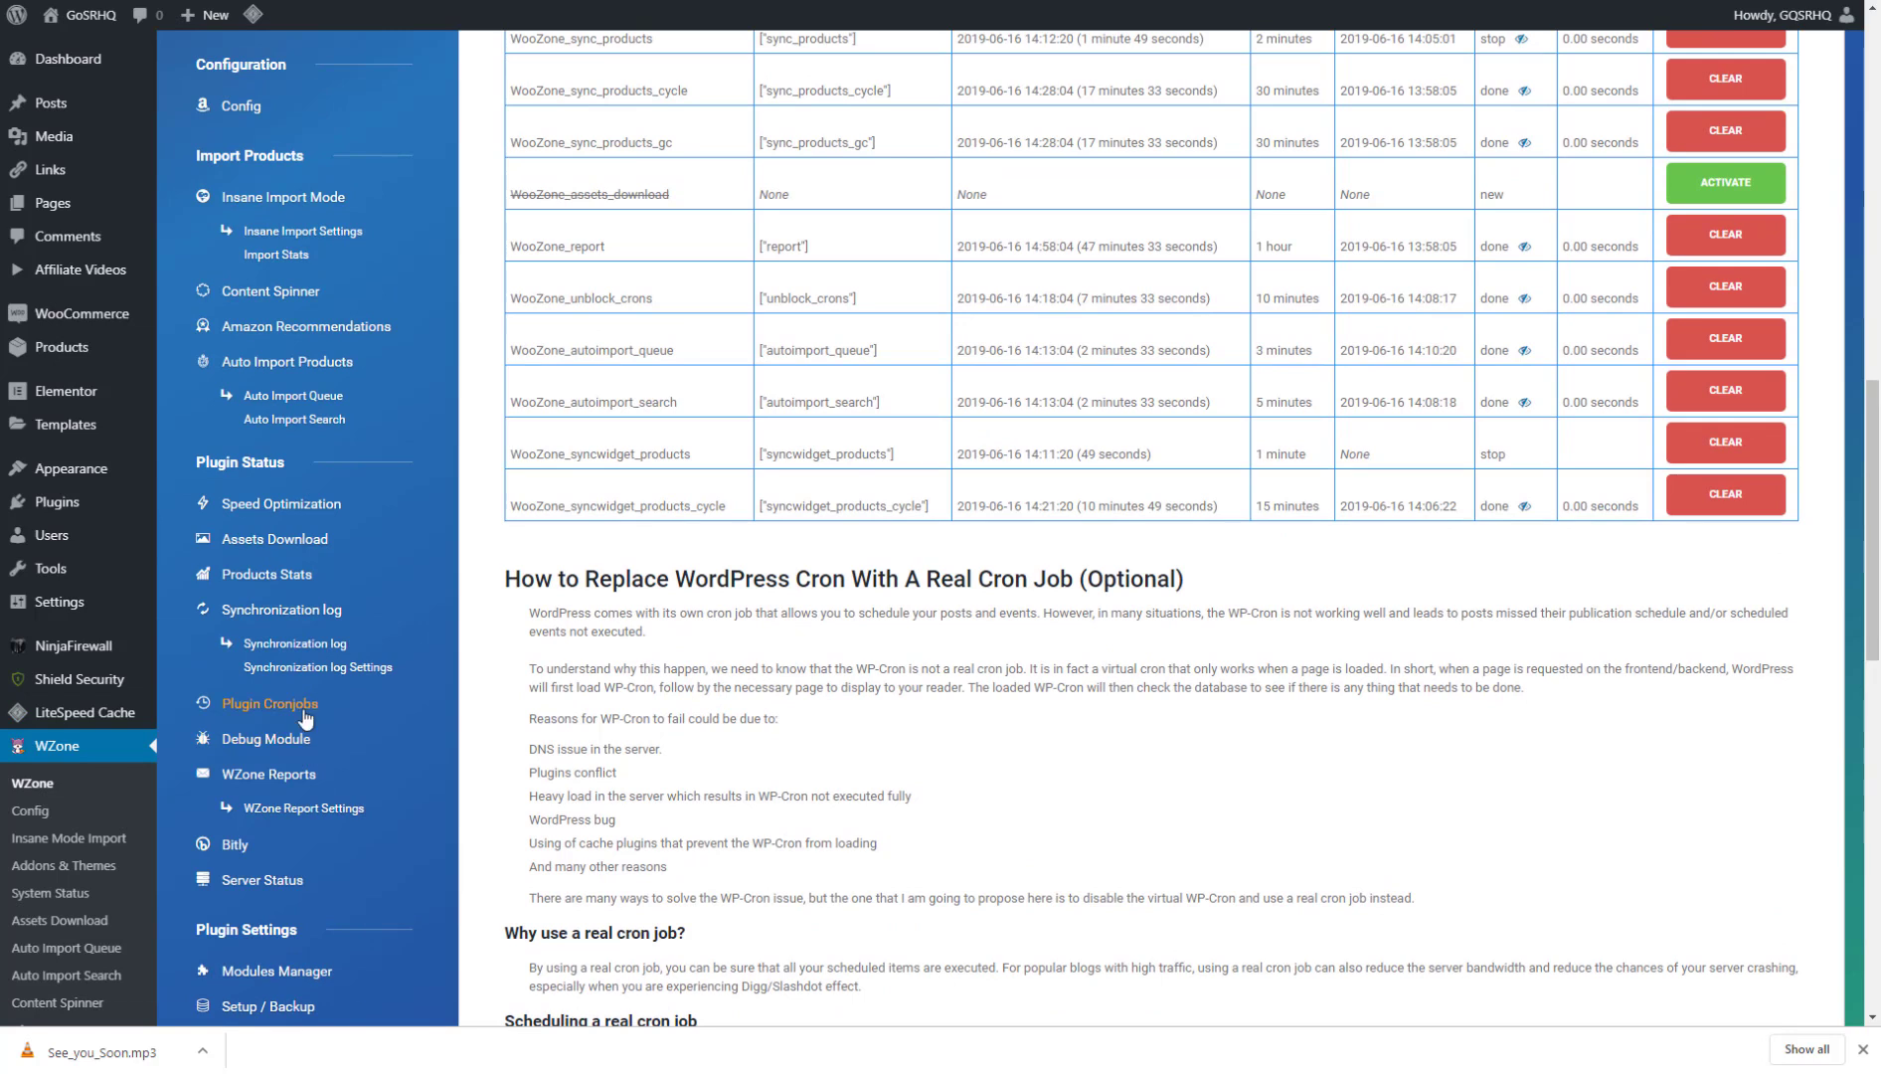
scroll(831, 767, down, 3)
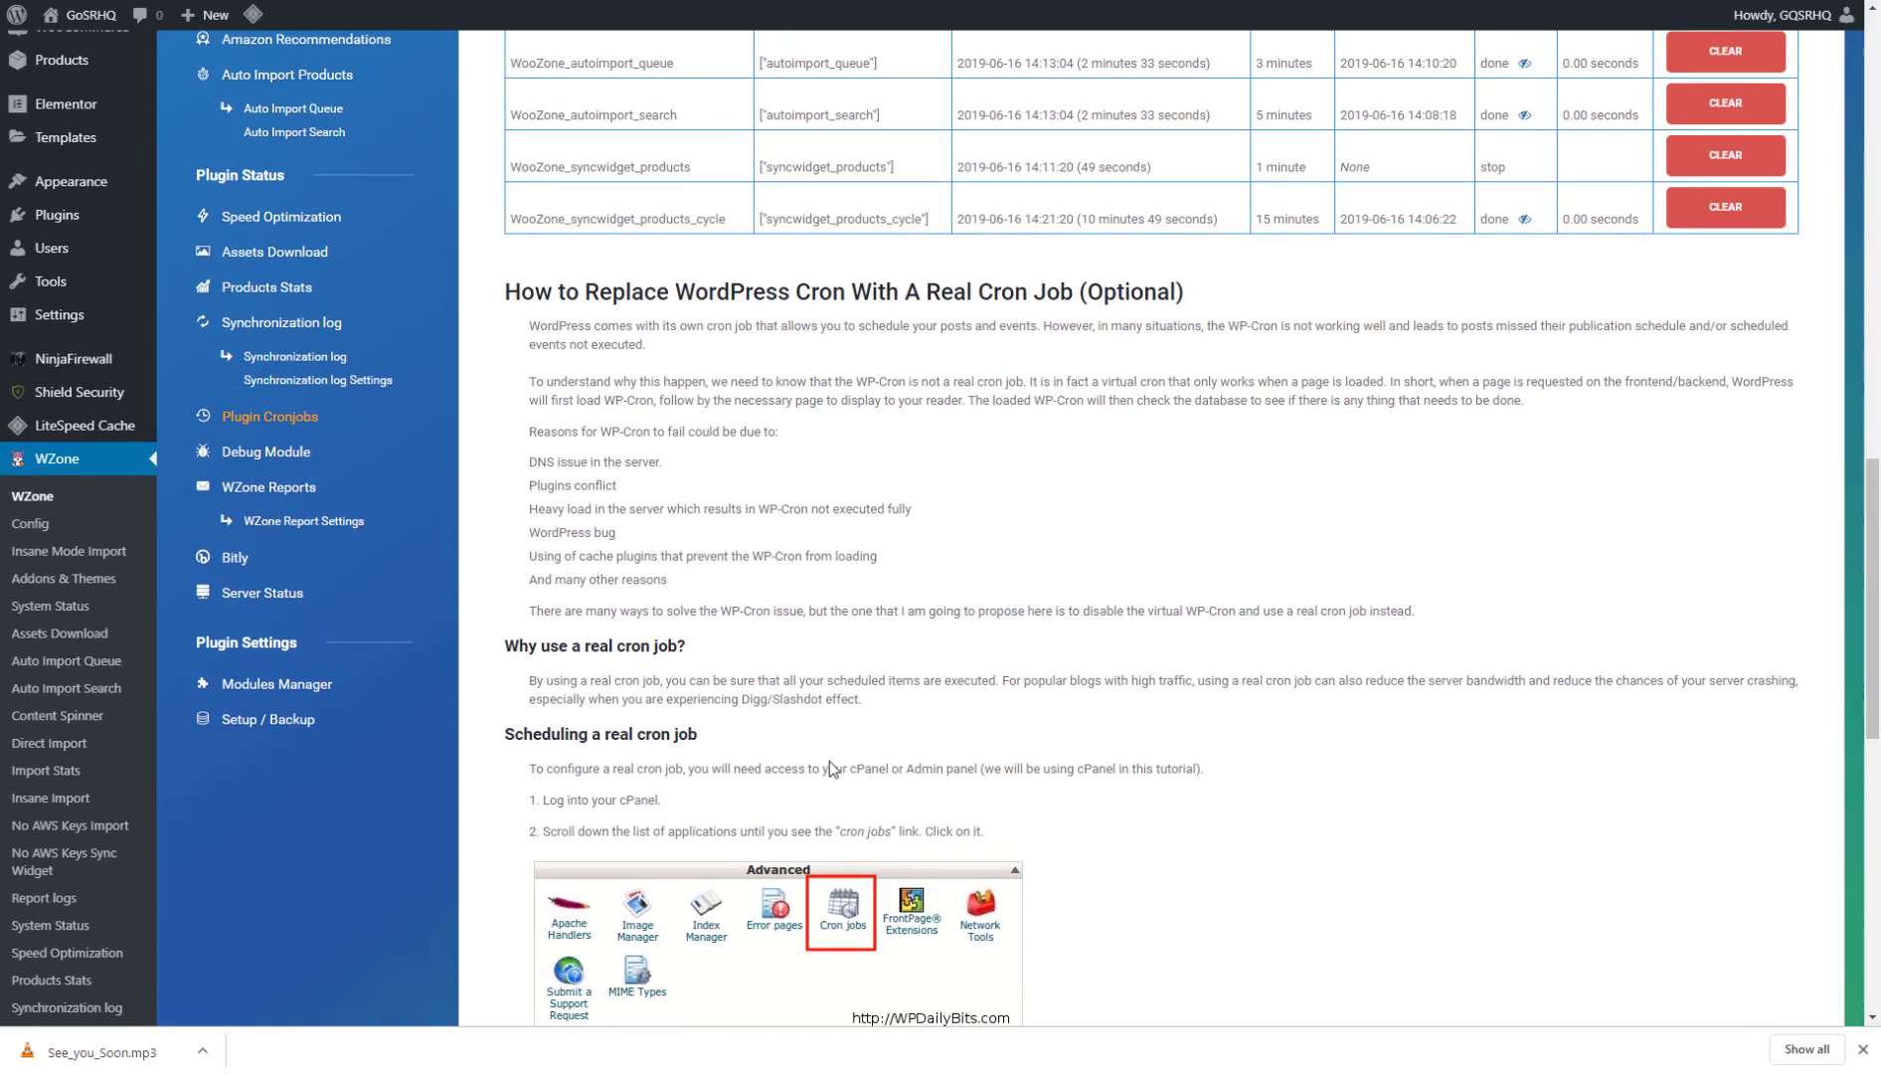
scroll(831, 767, up, 2)
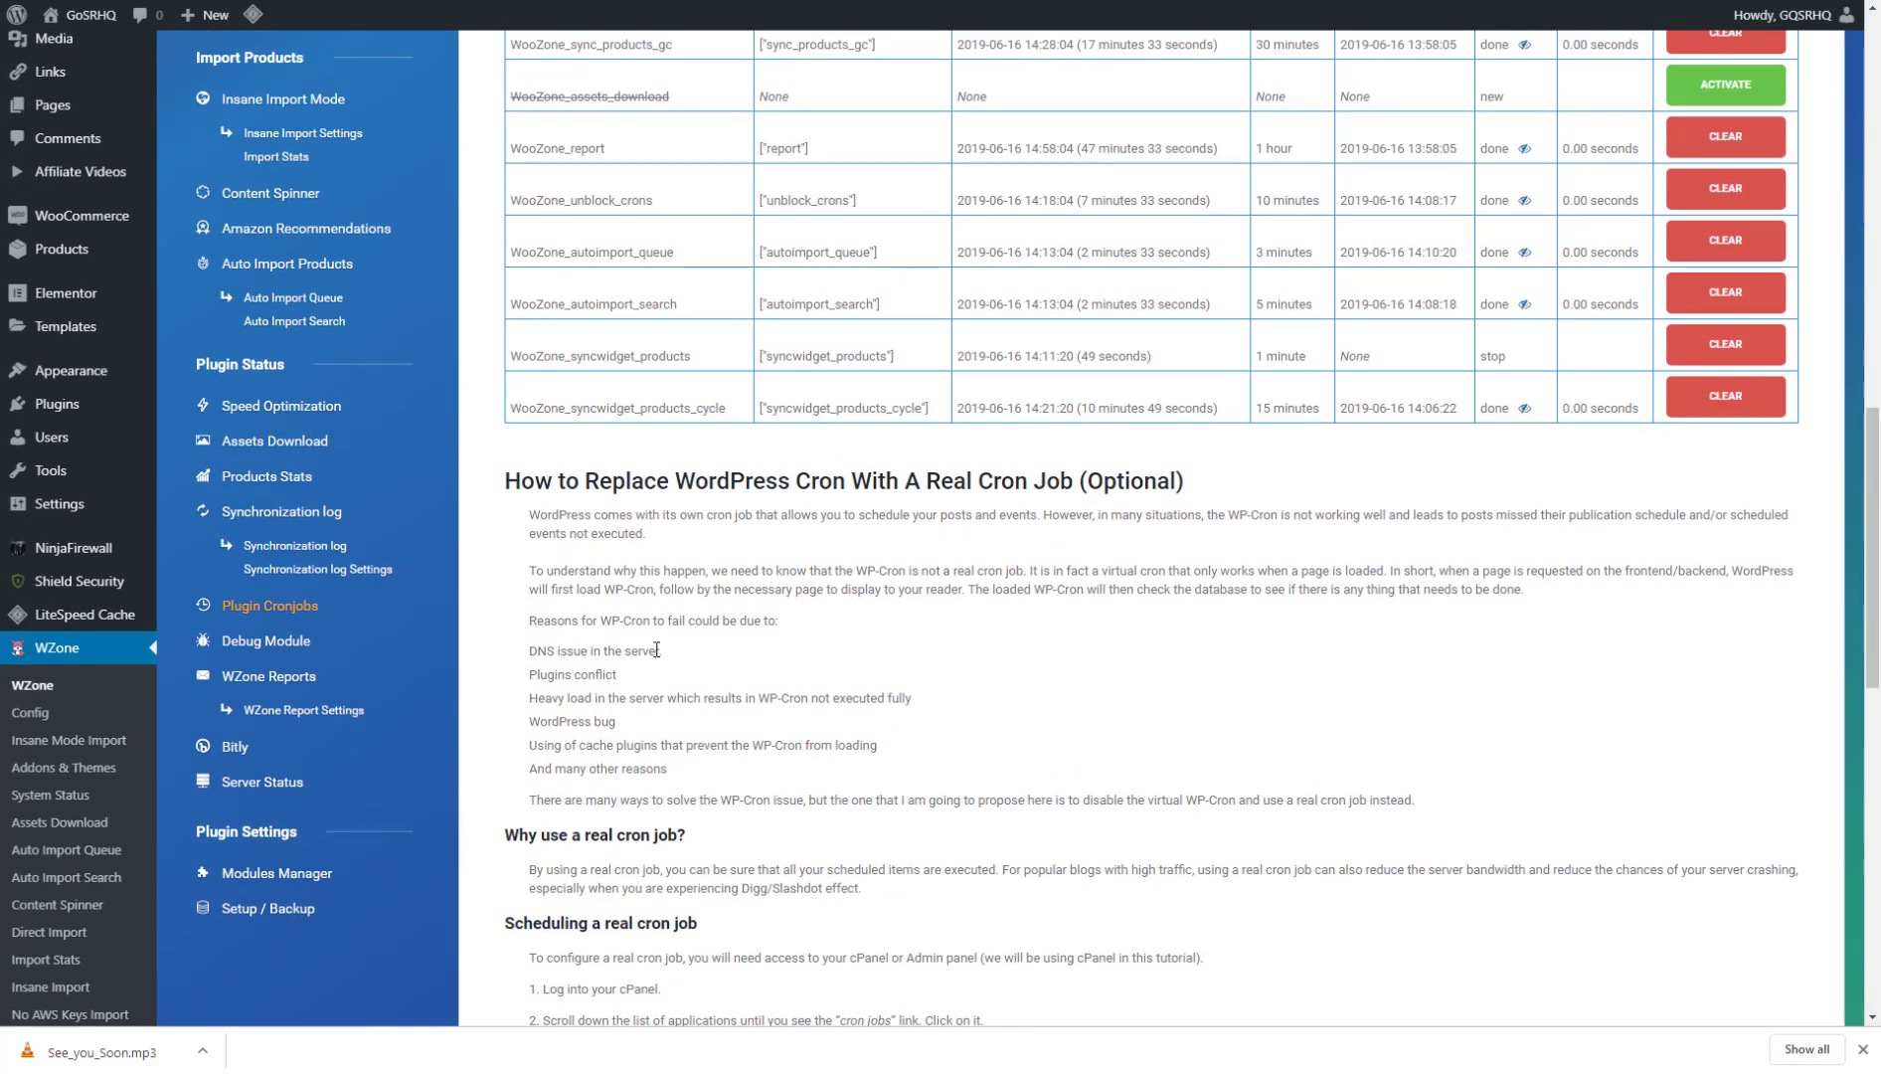
scroll(656, 650, down, 4)
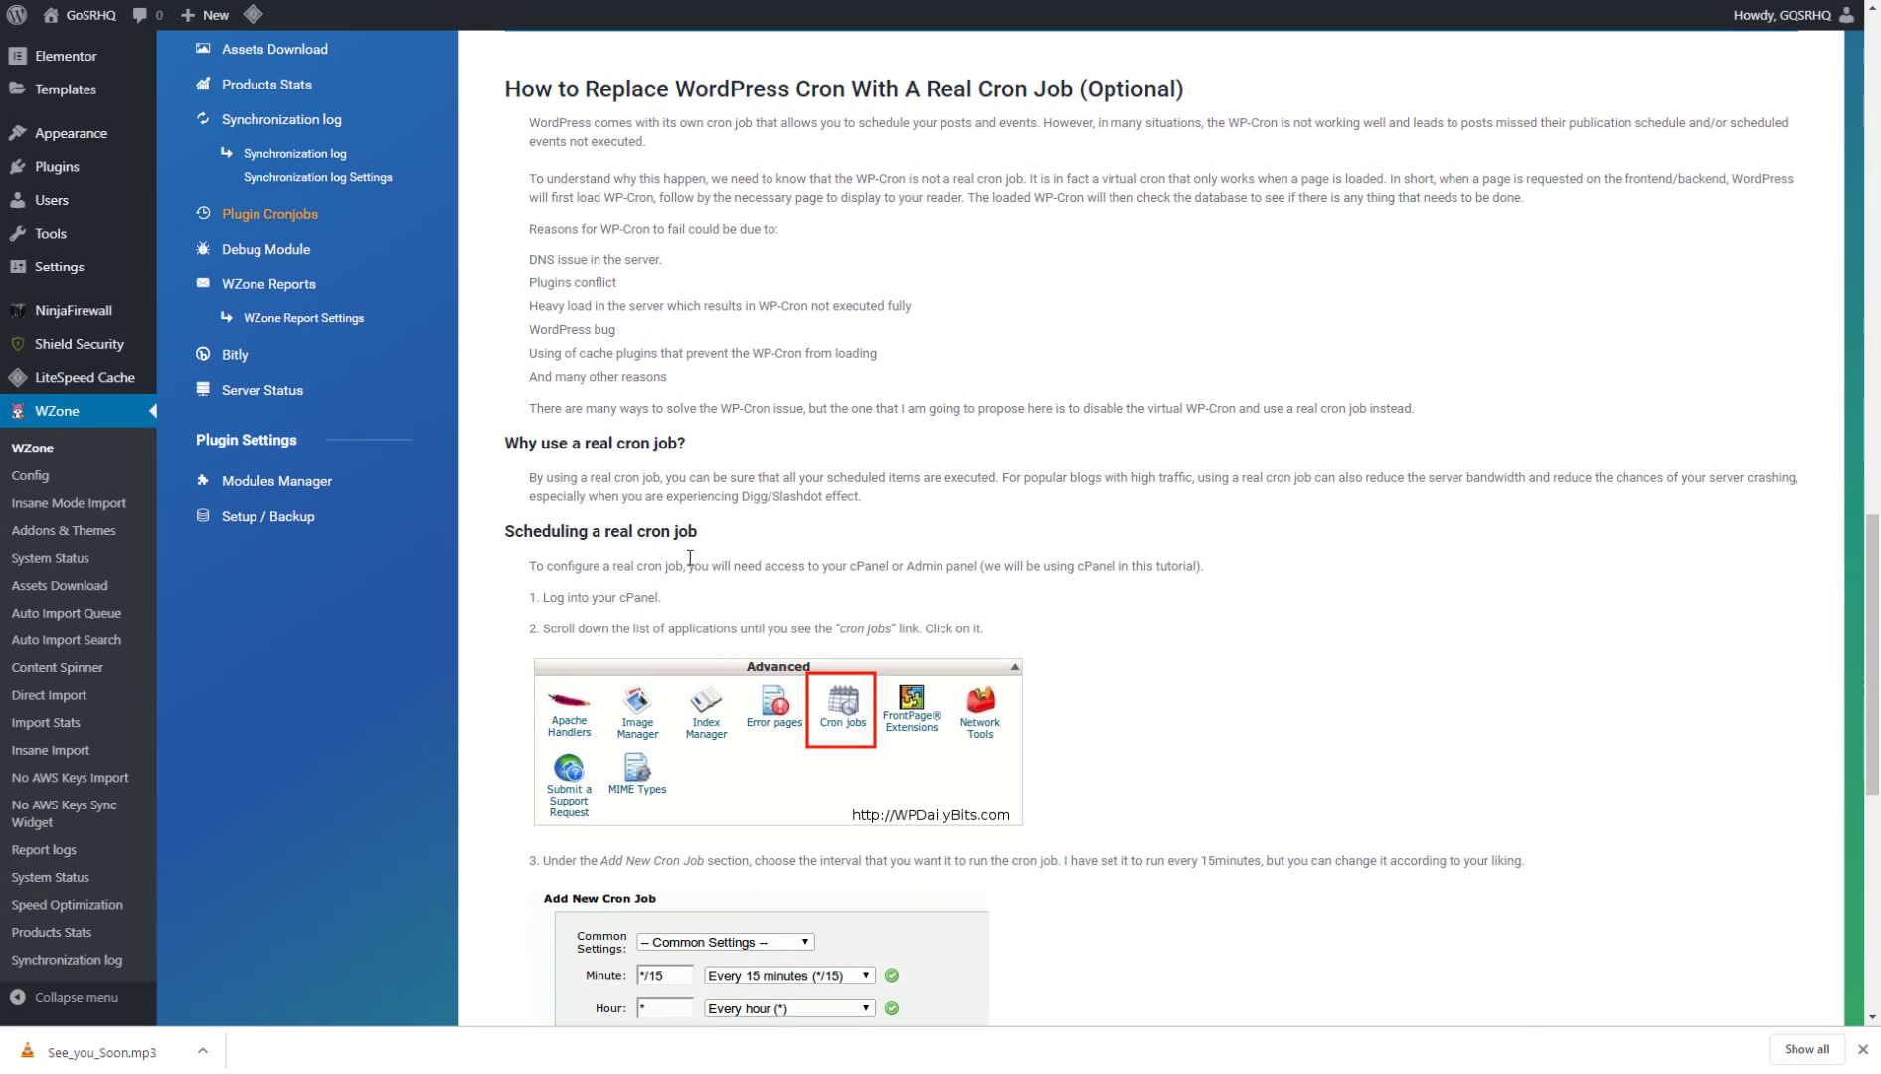
scroll(690, 558, down, 7)
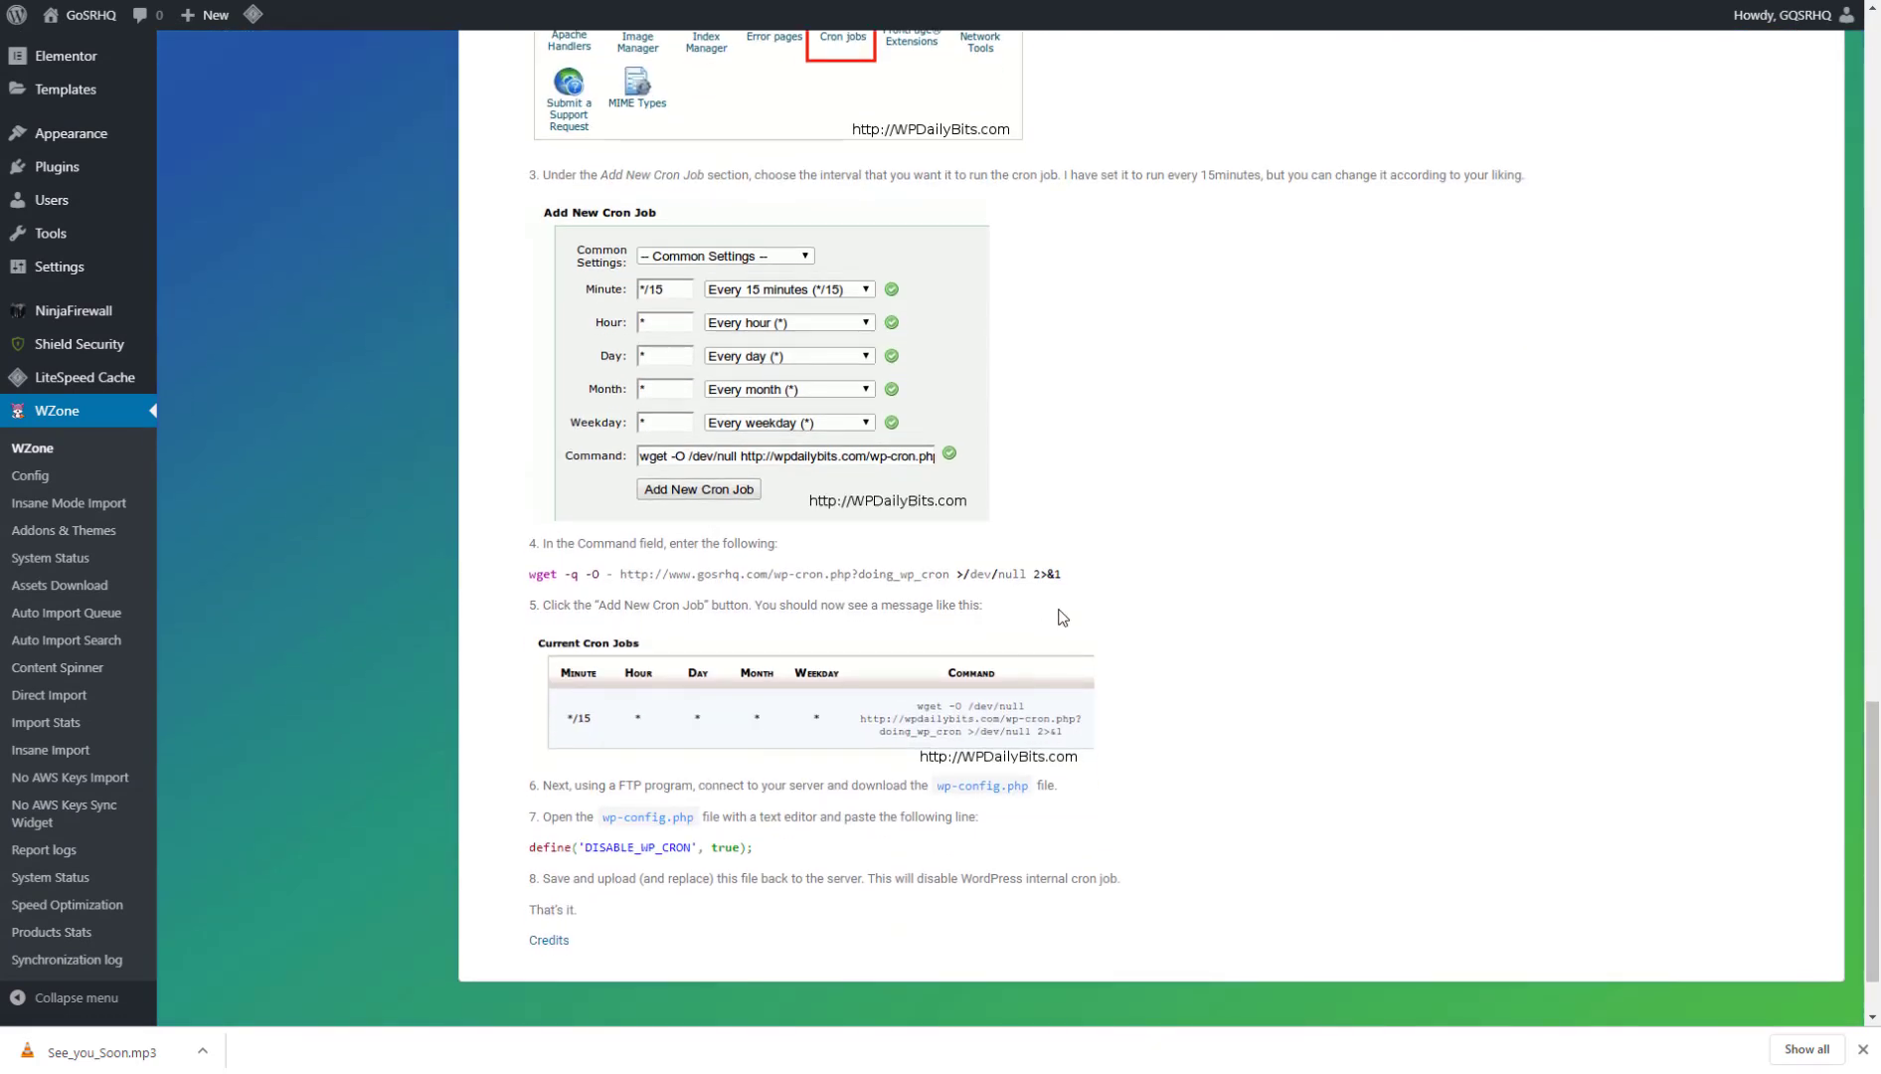
scroll(566, 566, down, 1)
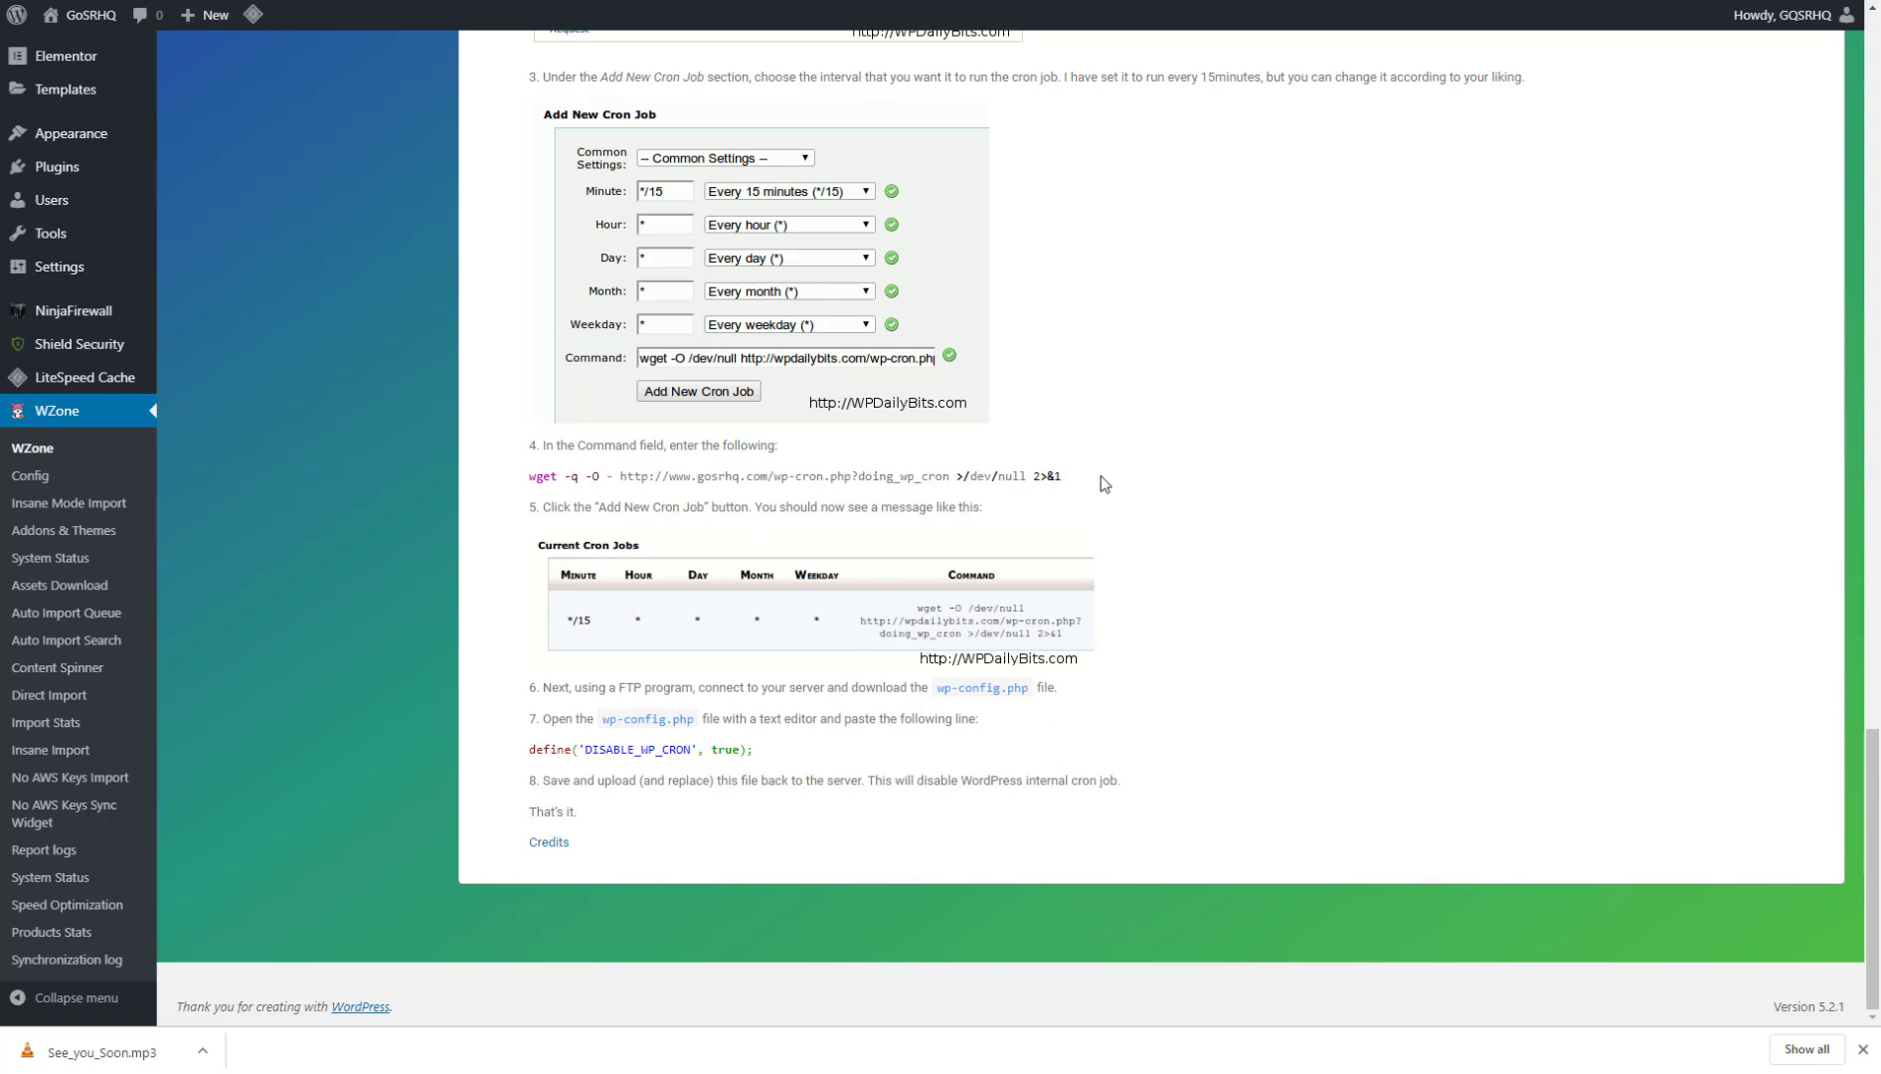
- Copy the wget command given in instruction 4 for the cron job's Command field
drag(1103, 483, 529, 484)
right_click(529, 484)
click(574, 494)
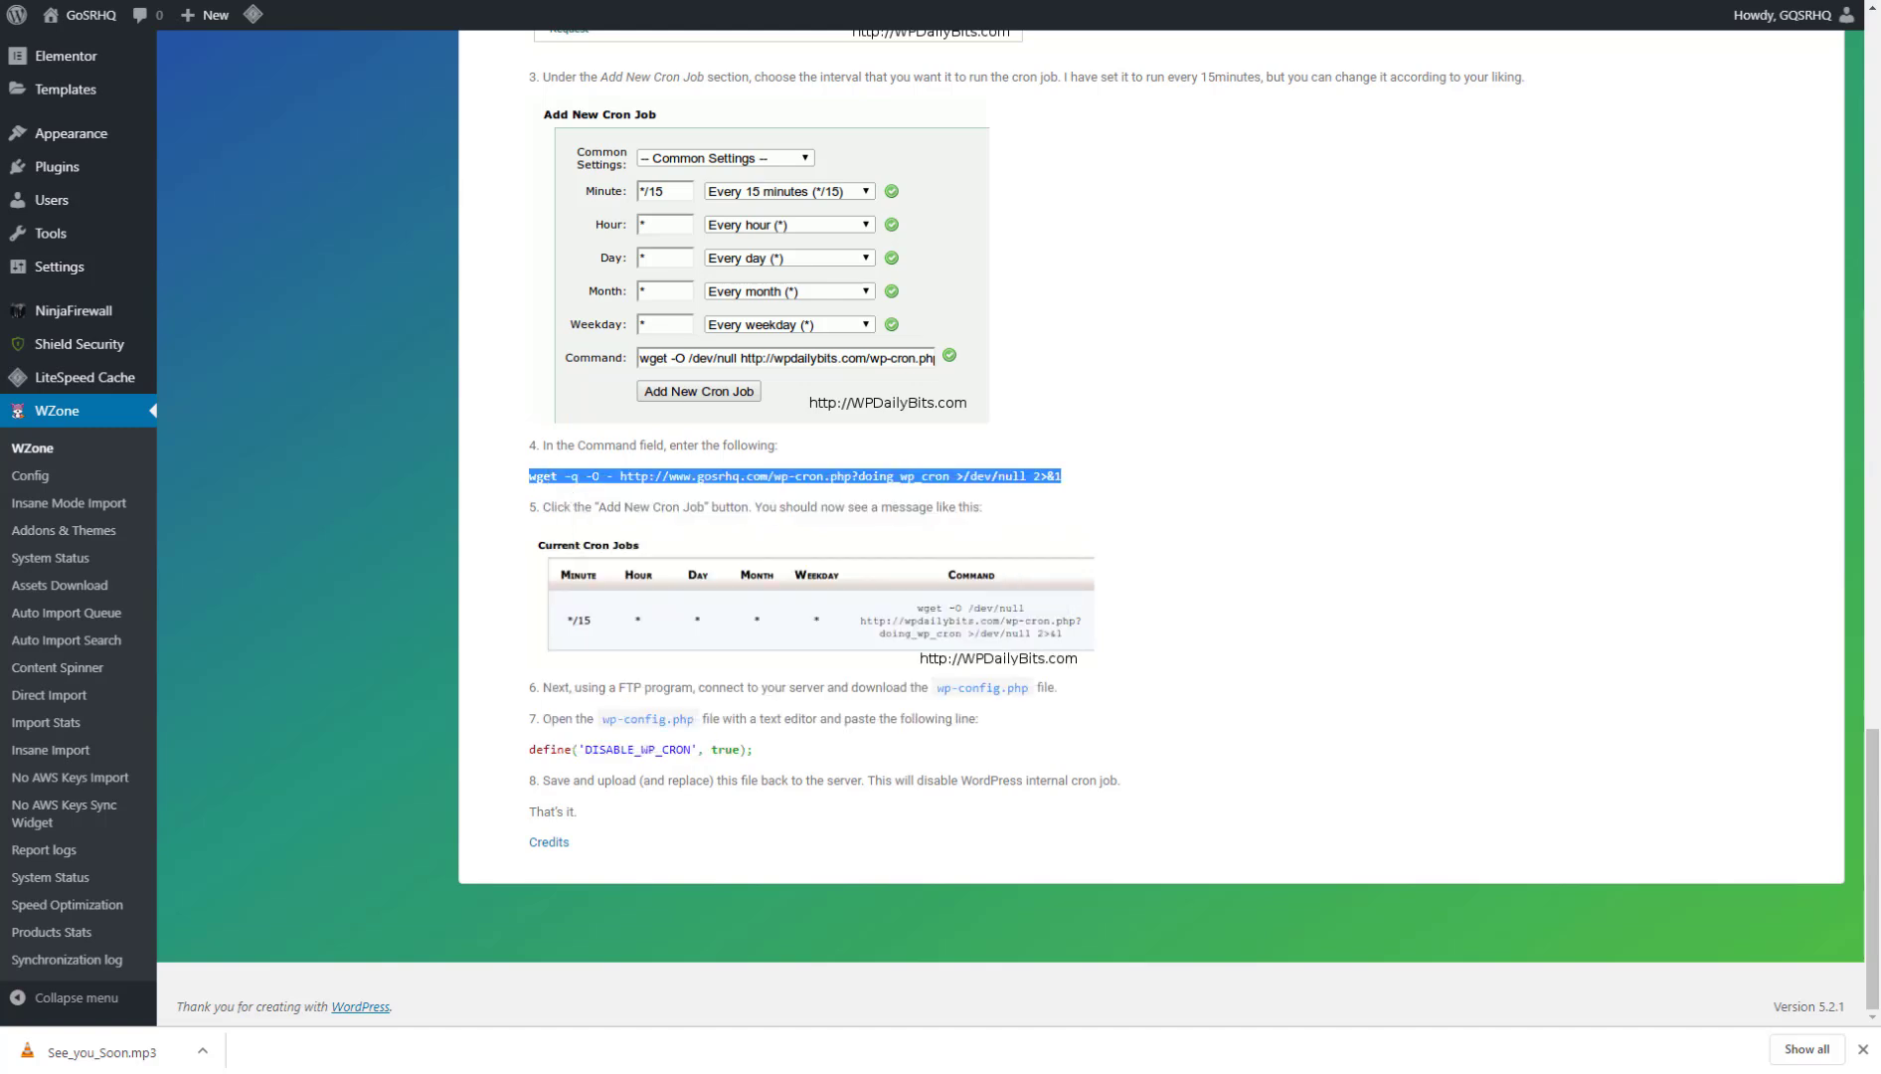
- Switch to cPanel and open the Cron Jobs page from the Advanced section
key(ctrl+Tab)
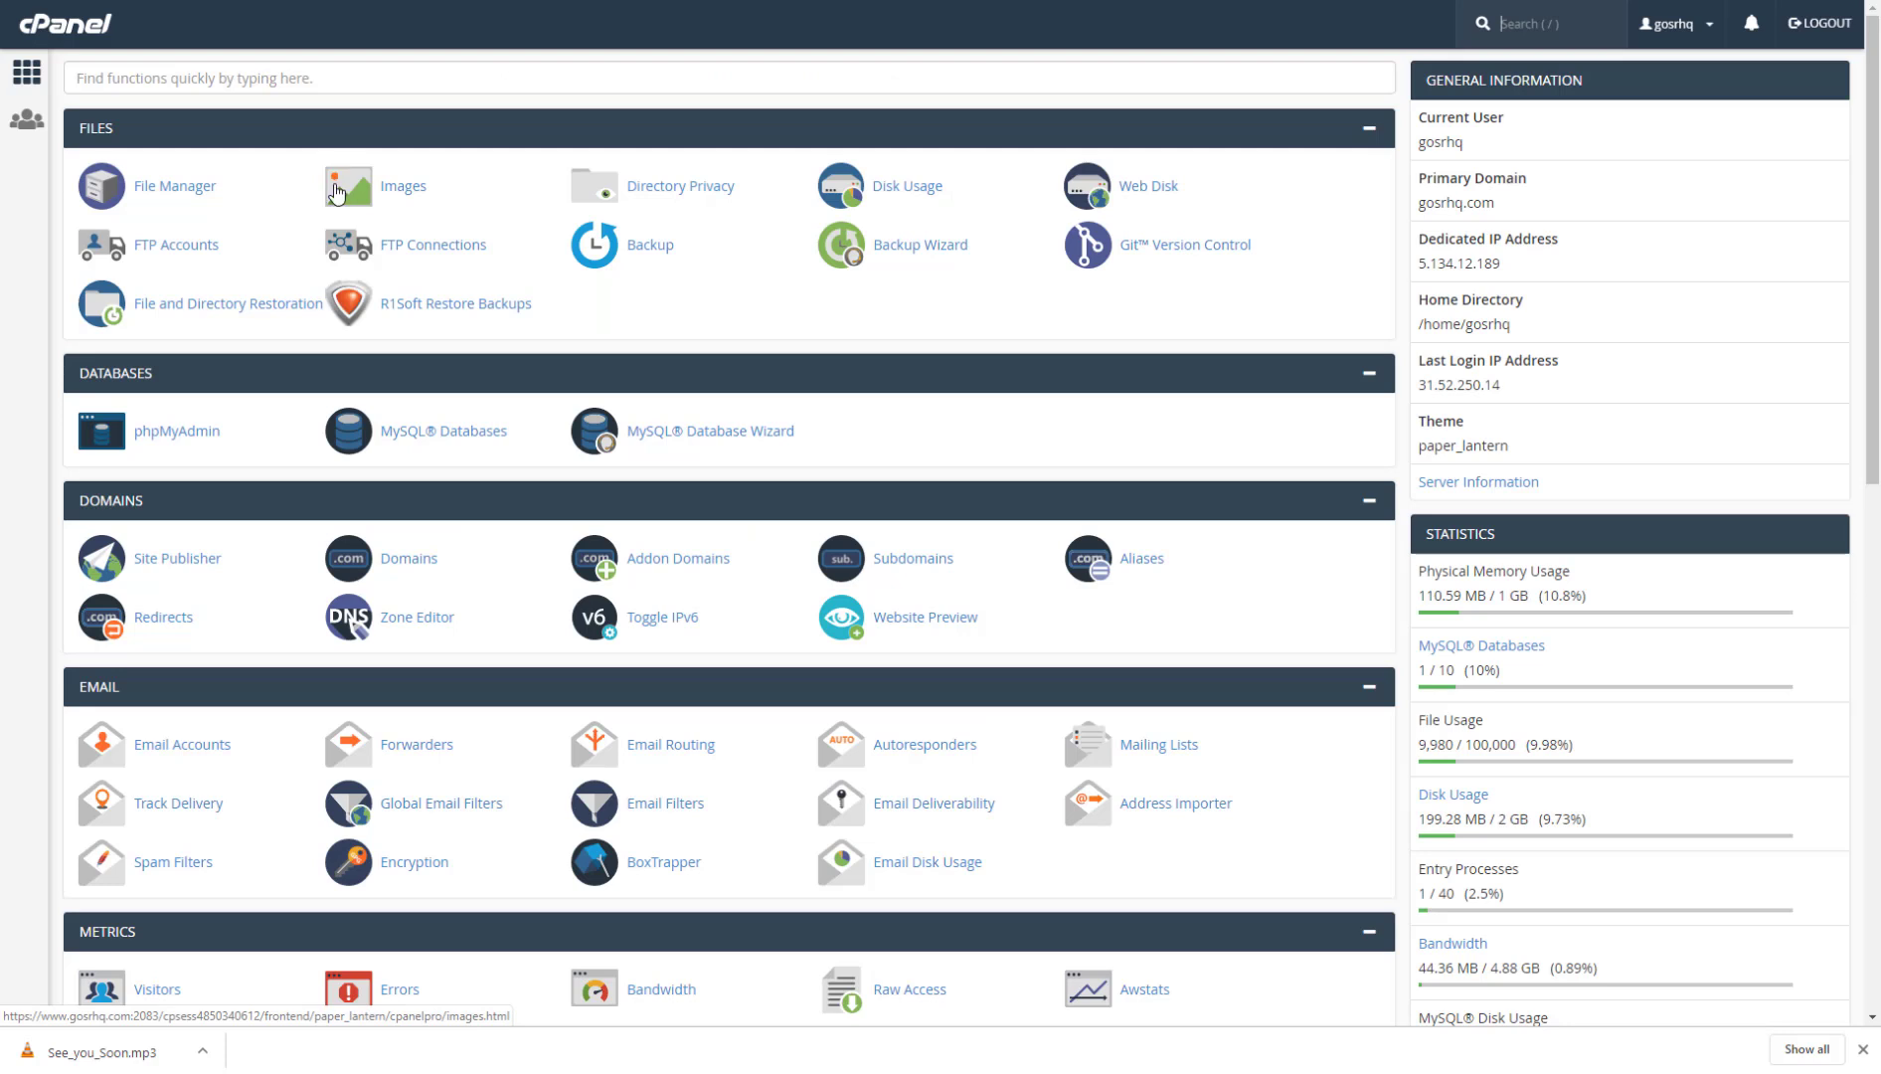
scroll(328, 448, down, 4)
scroll(328, 459, down, 7)
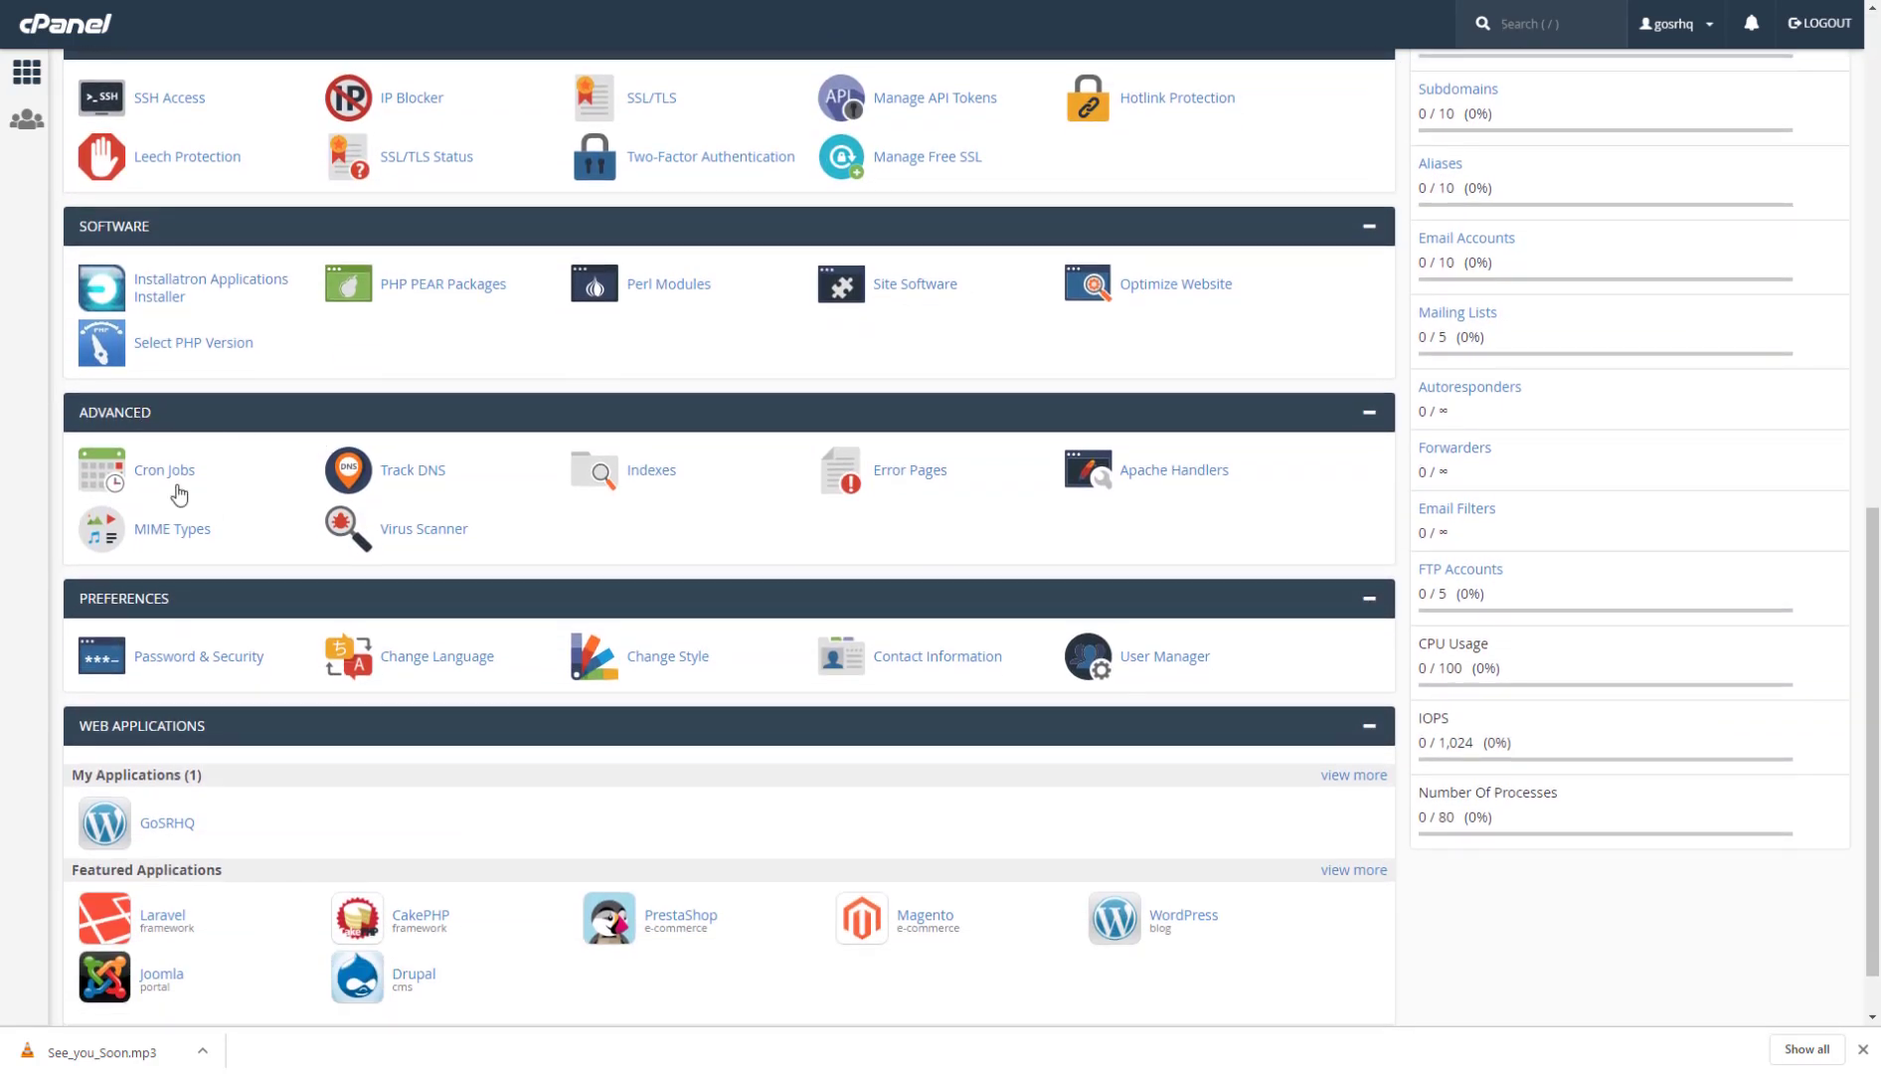
click(167, 474)
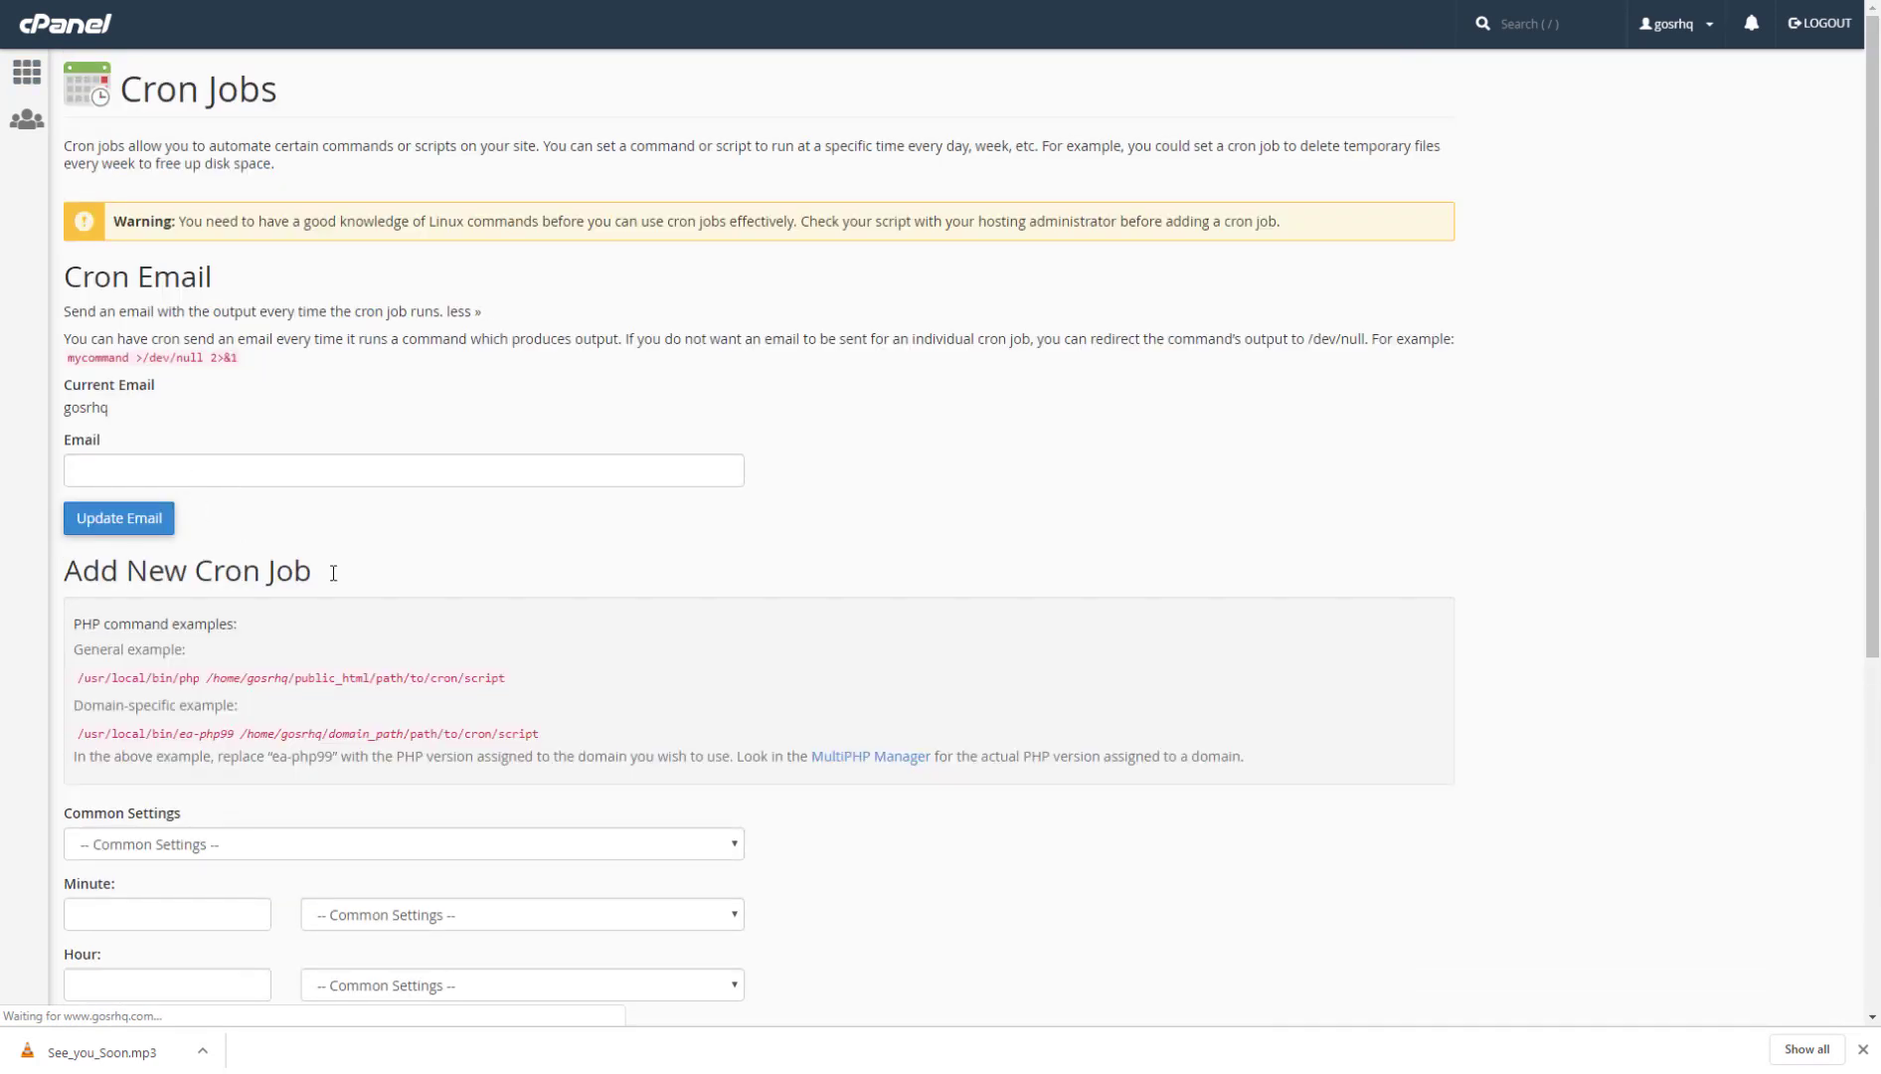
scroll(350, 583, down, 3)
scroll(377, 279, down, 3)
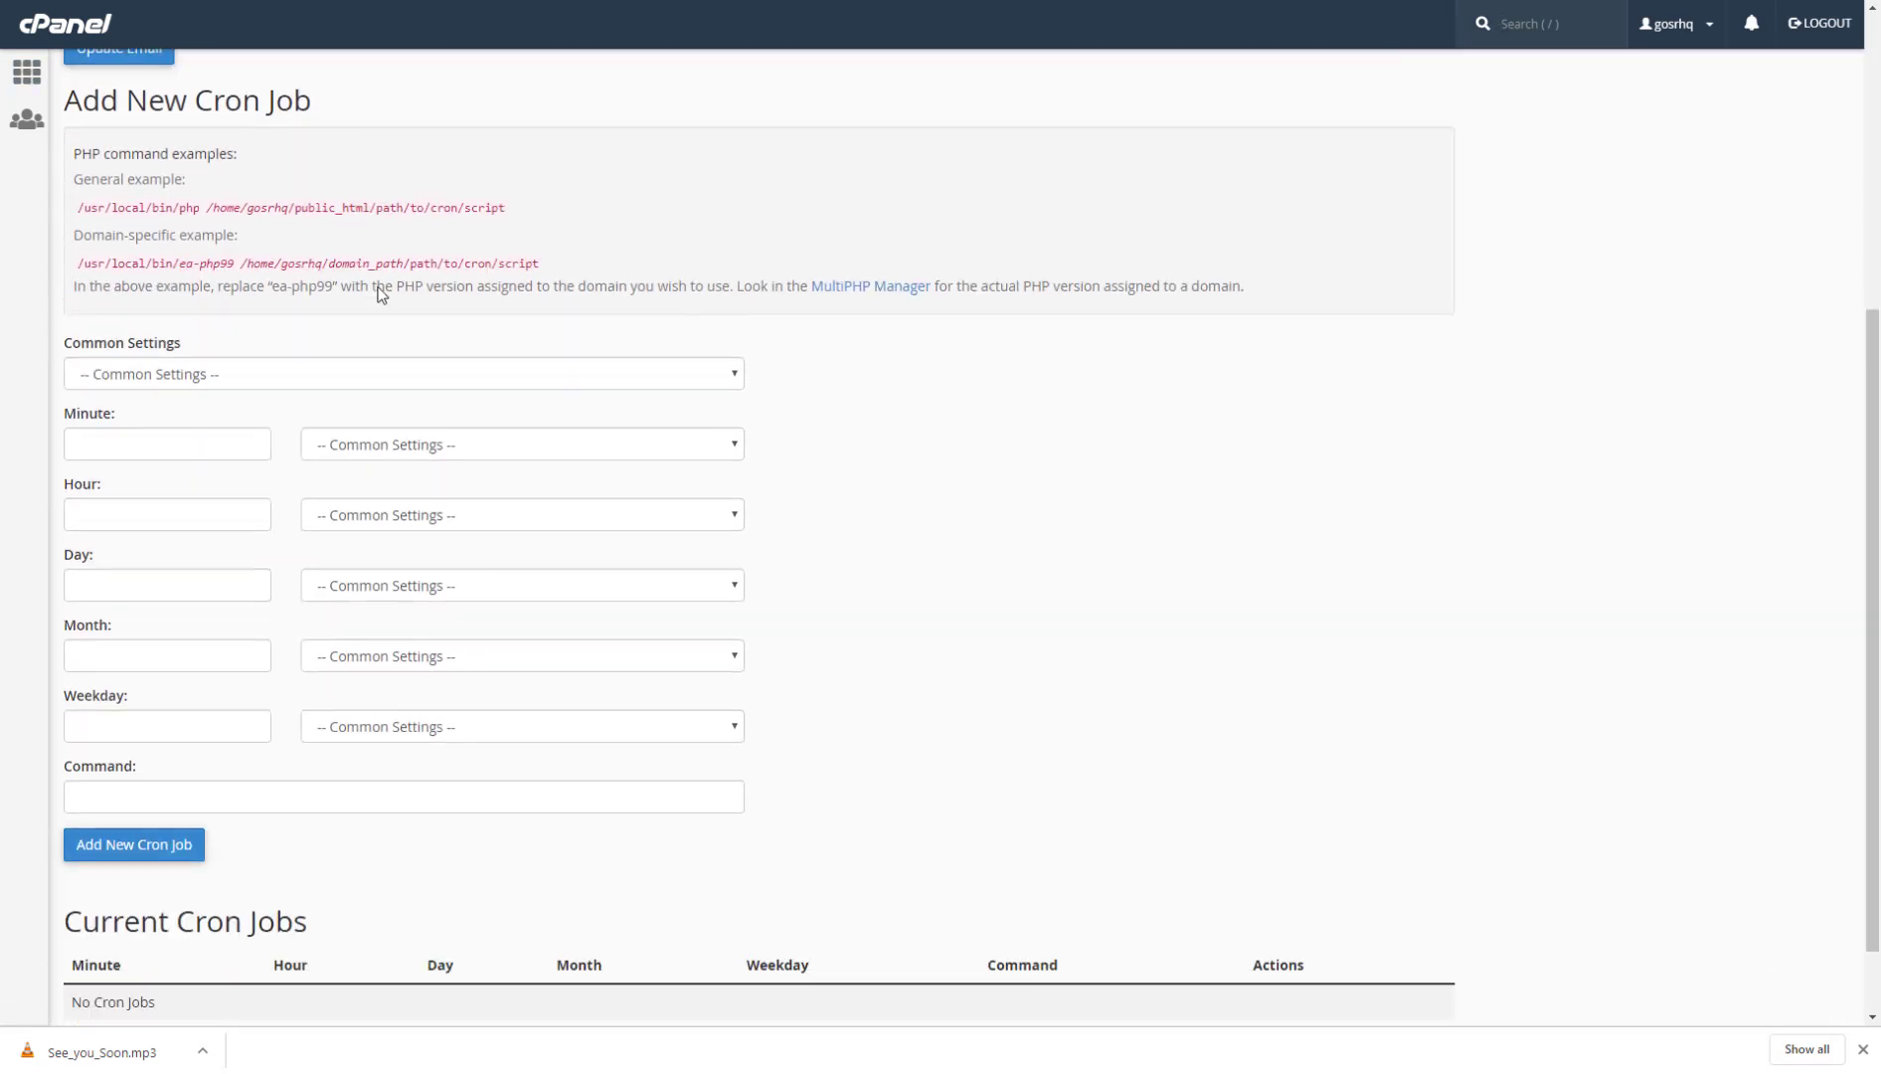
click(205, 708)
key(ctrl+v)
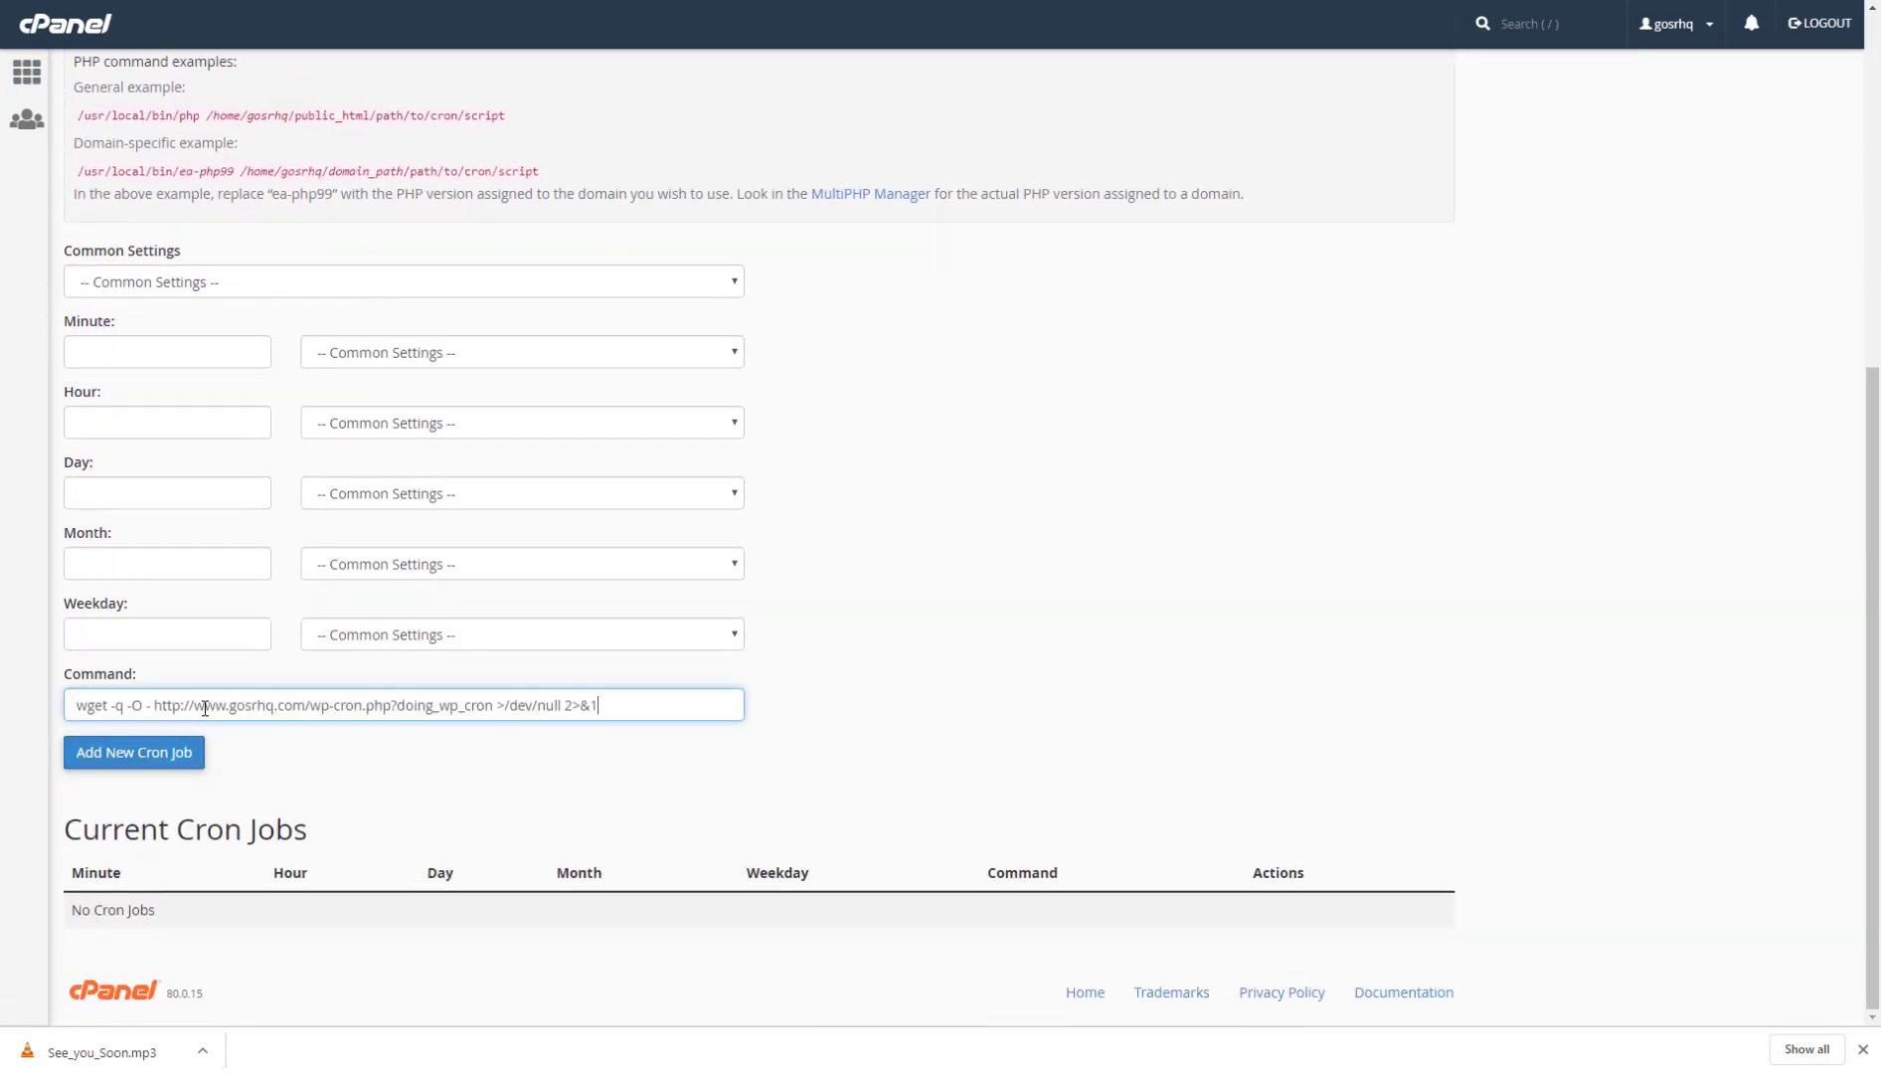
- Apply the Once Per Five Minutes preset to the cron job and change its minute interval to Once Per Fifteen Minutes (*/15)
click(321, 287)
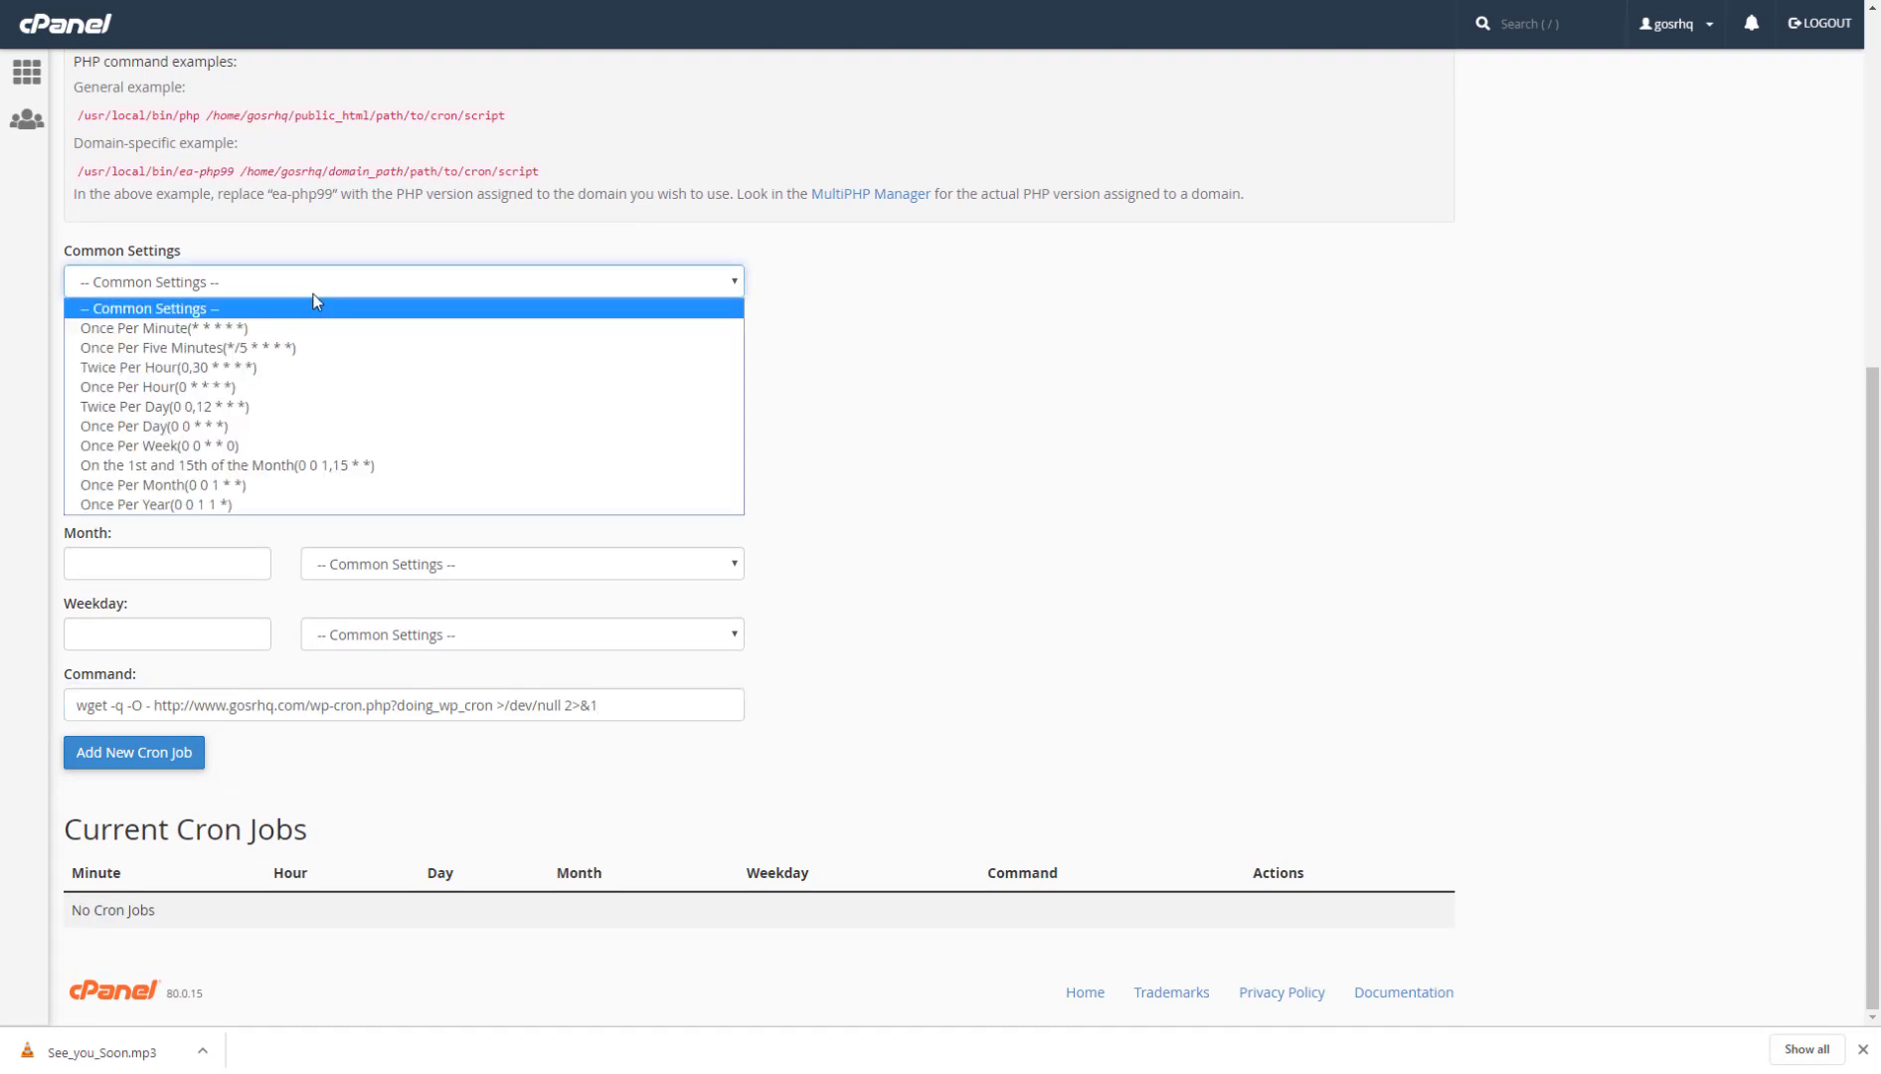
click(312, 352)
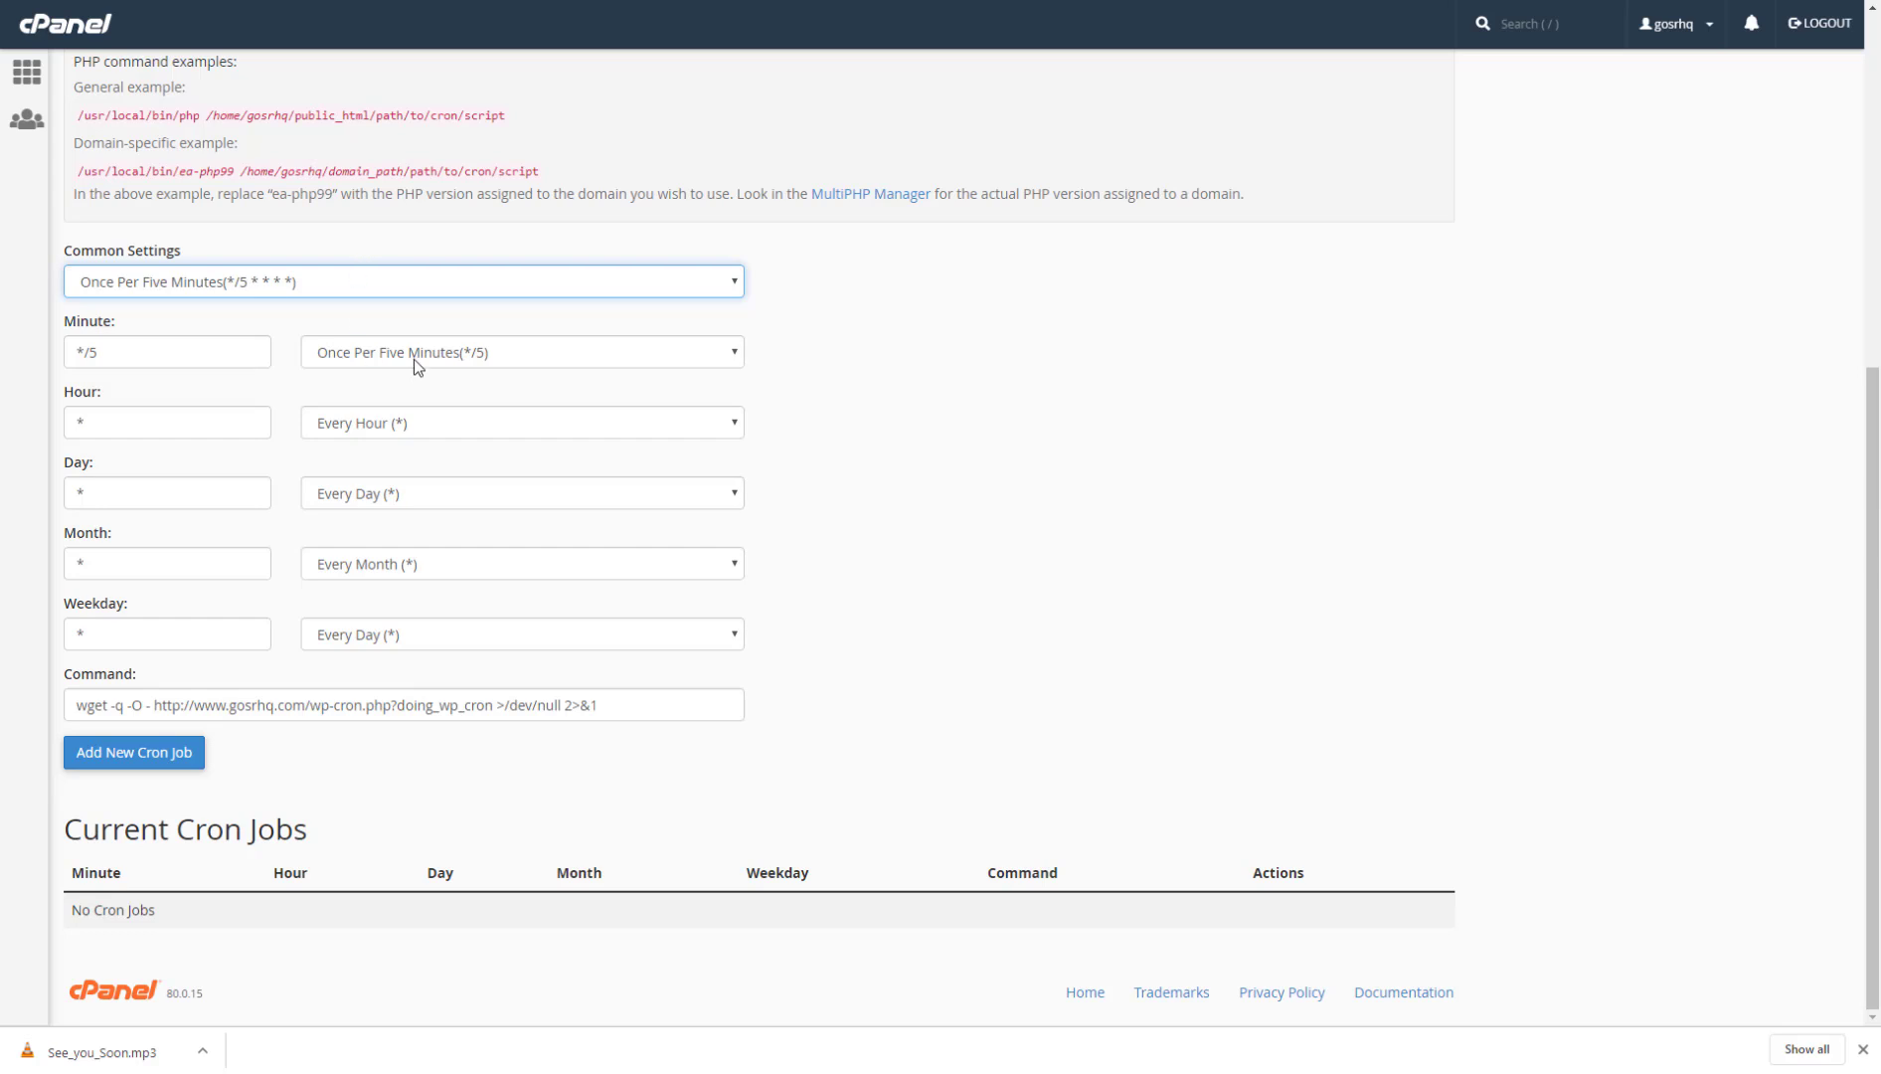
click(413, 356)
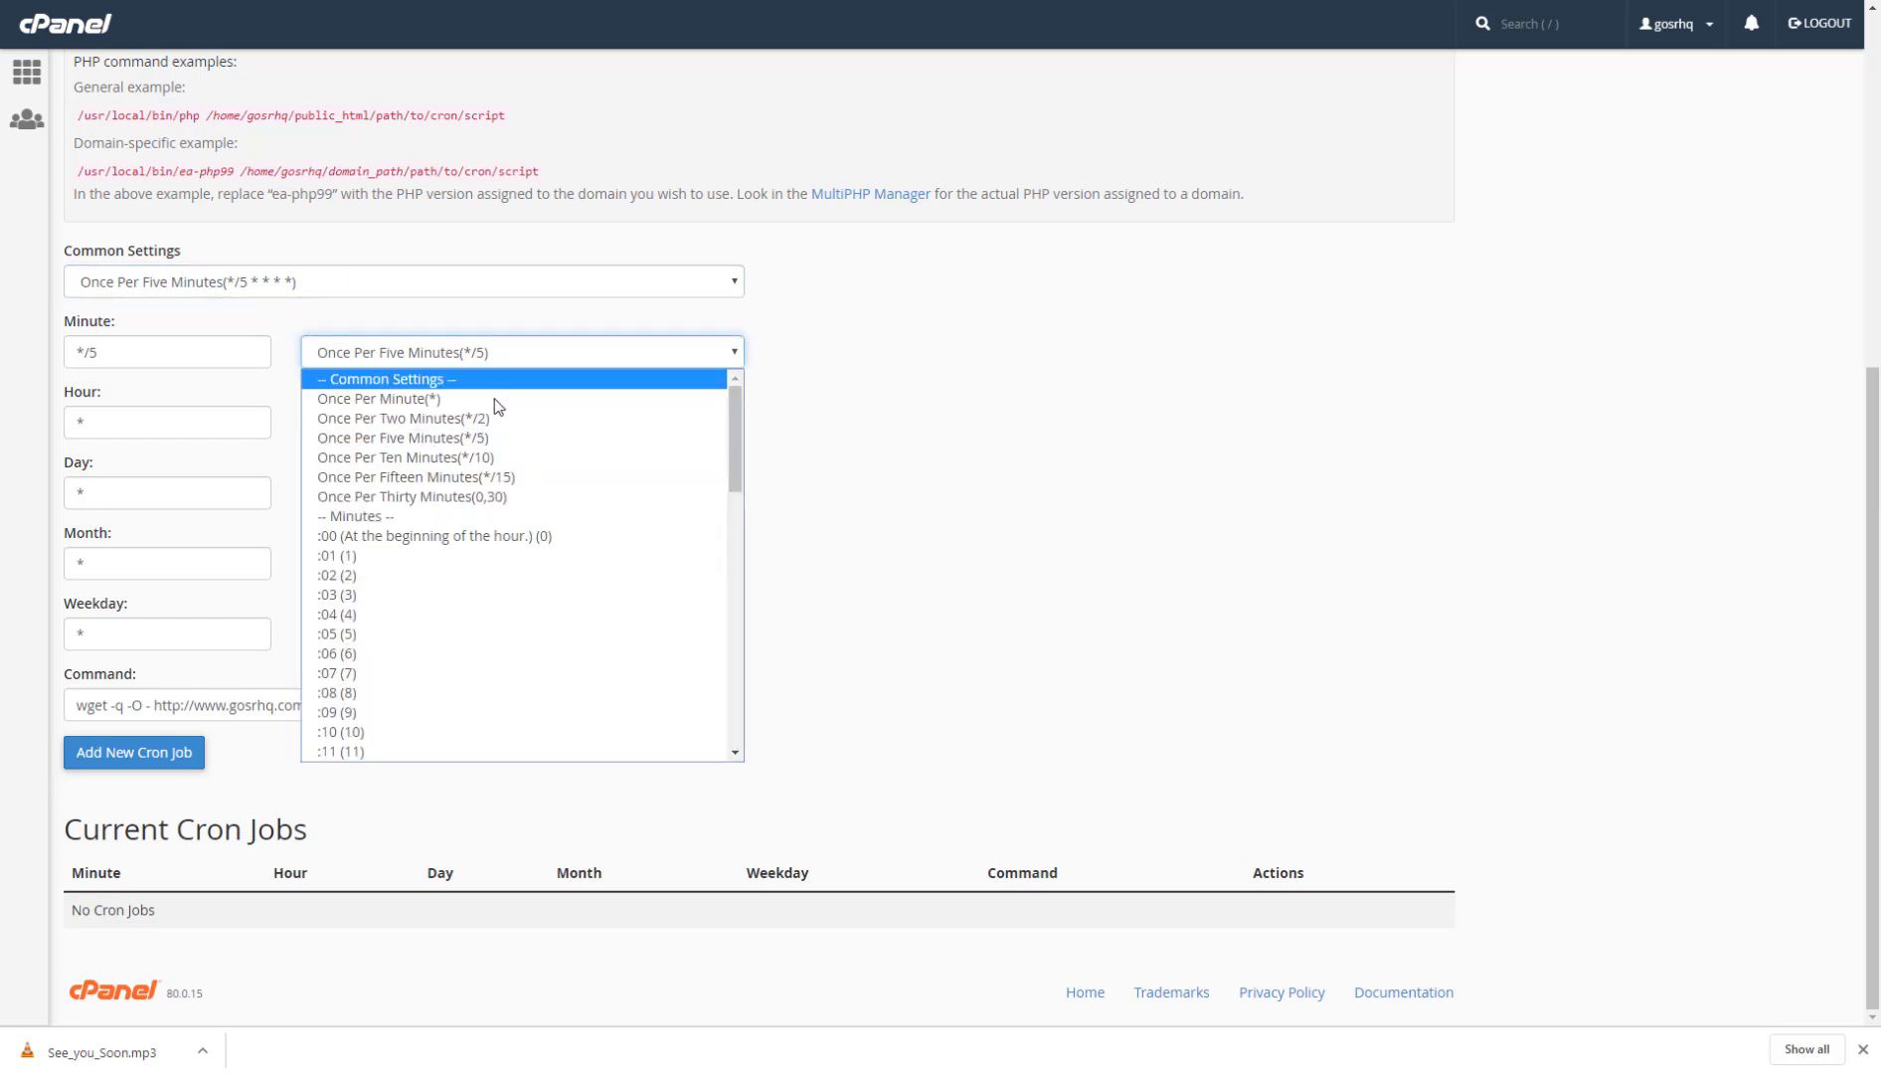
click(485, 476)
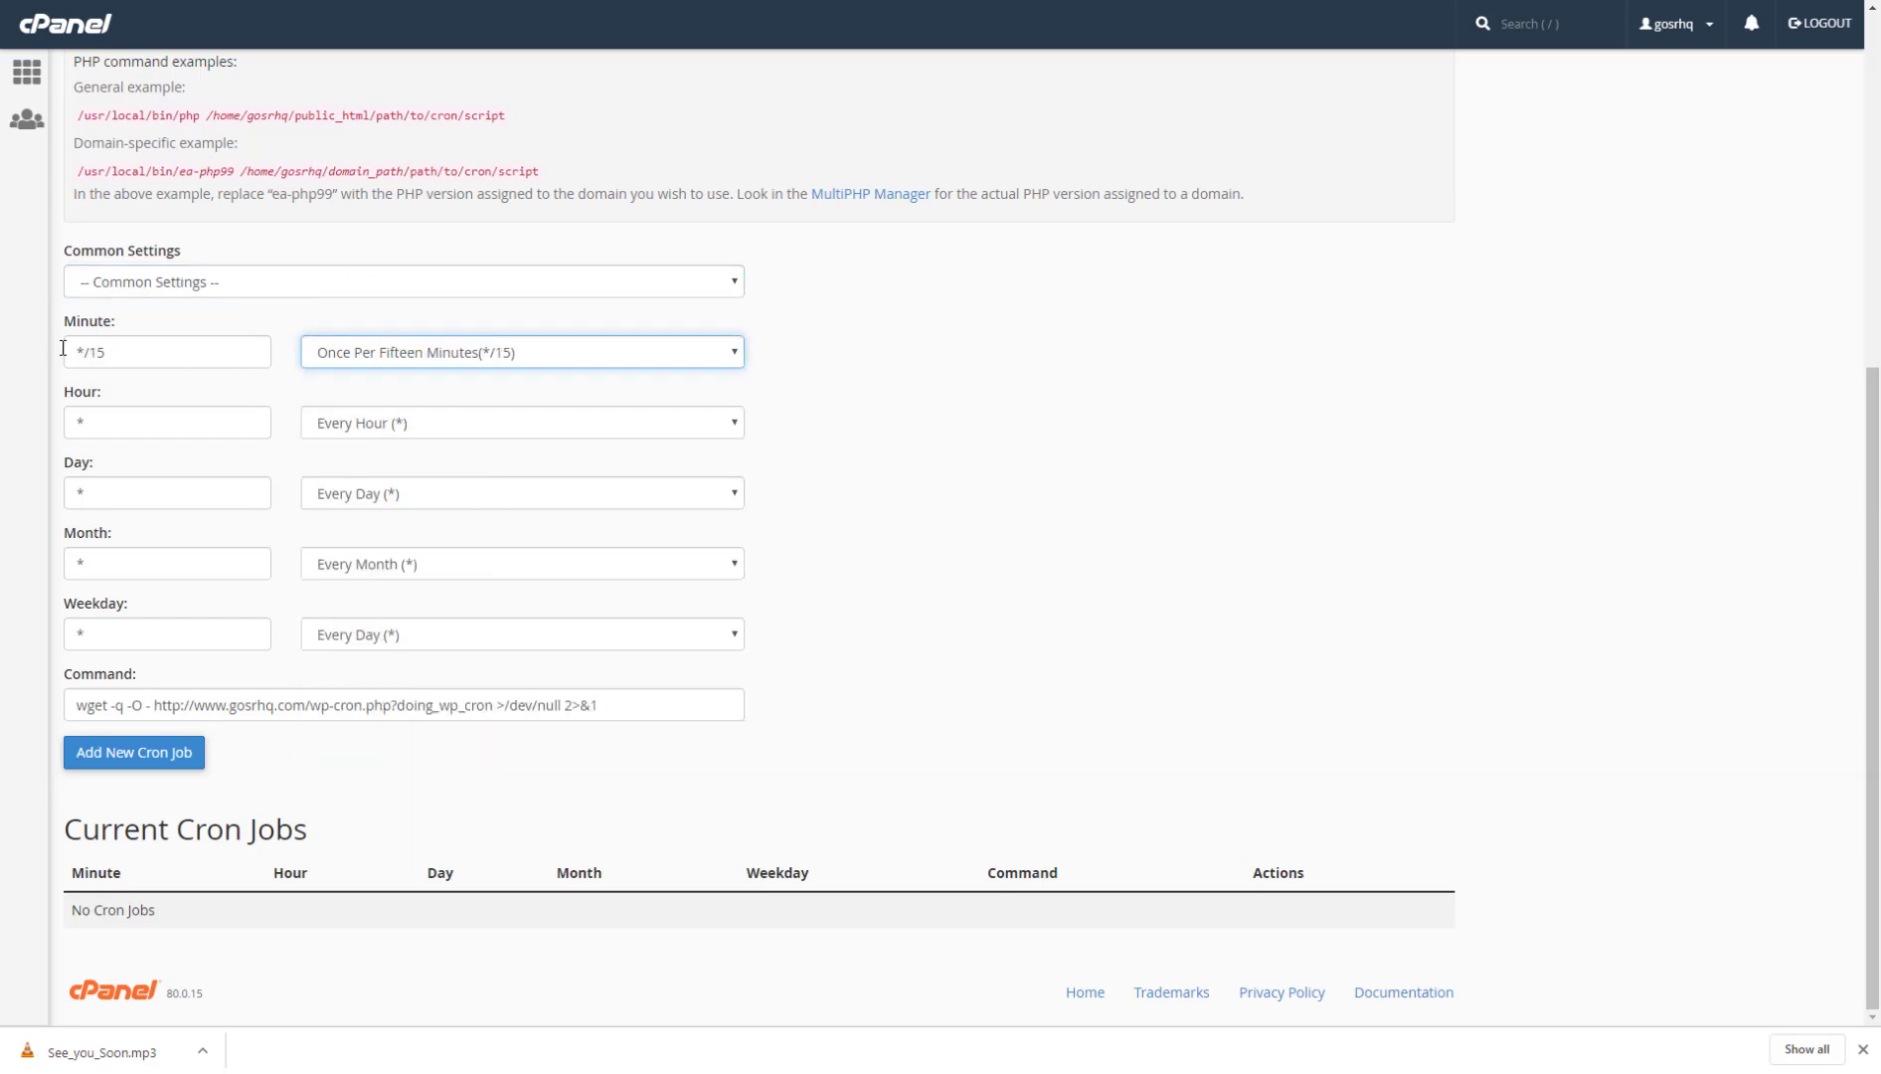
- Re-enter 15 in the minute value so it reads */15, and add the new cron job
click(128, 357)
key(BackSpace)
key(BackSpace)
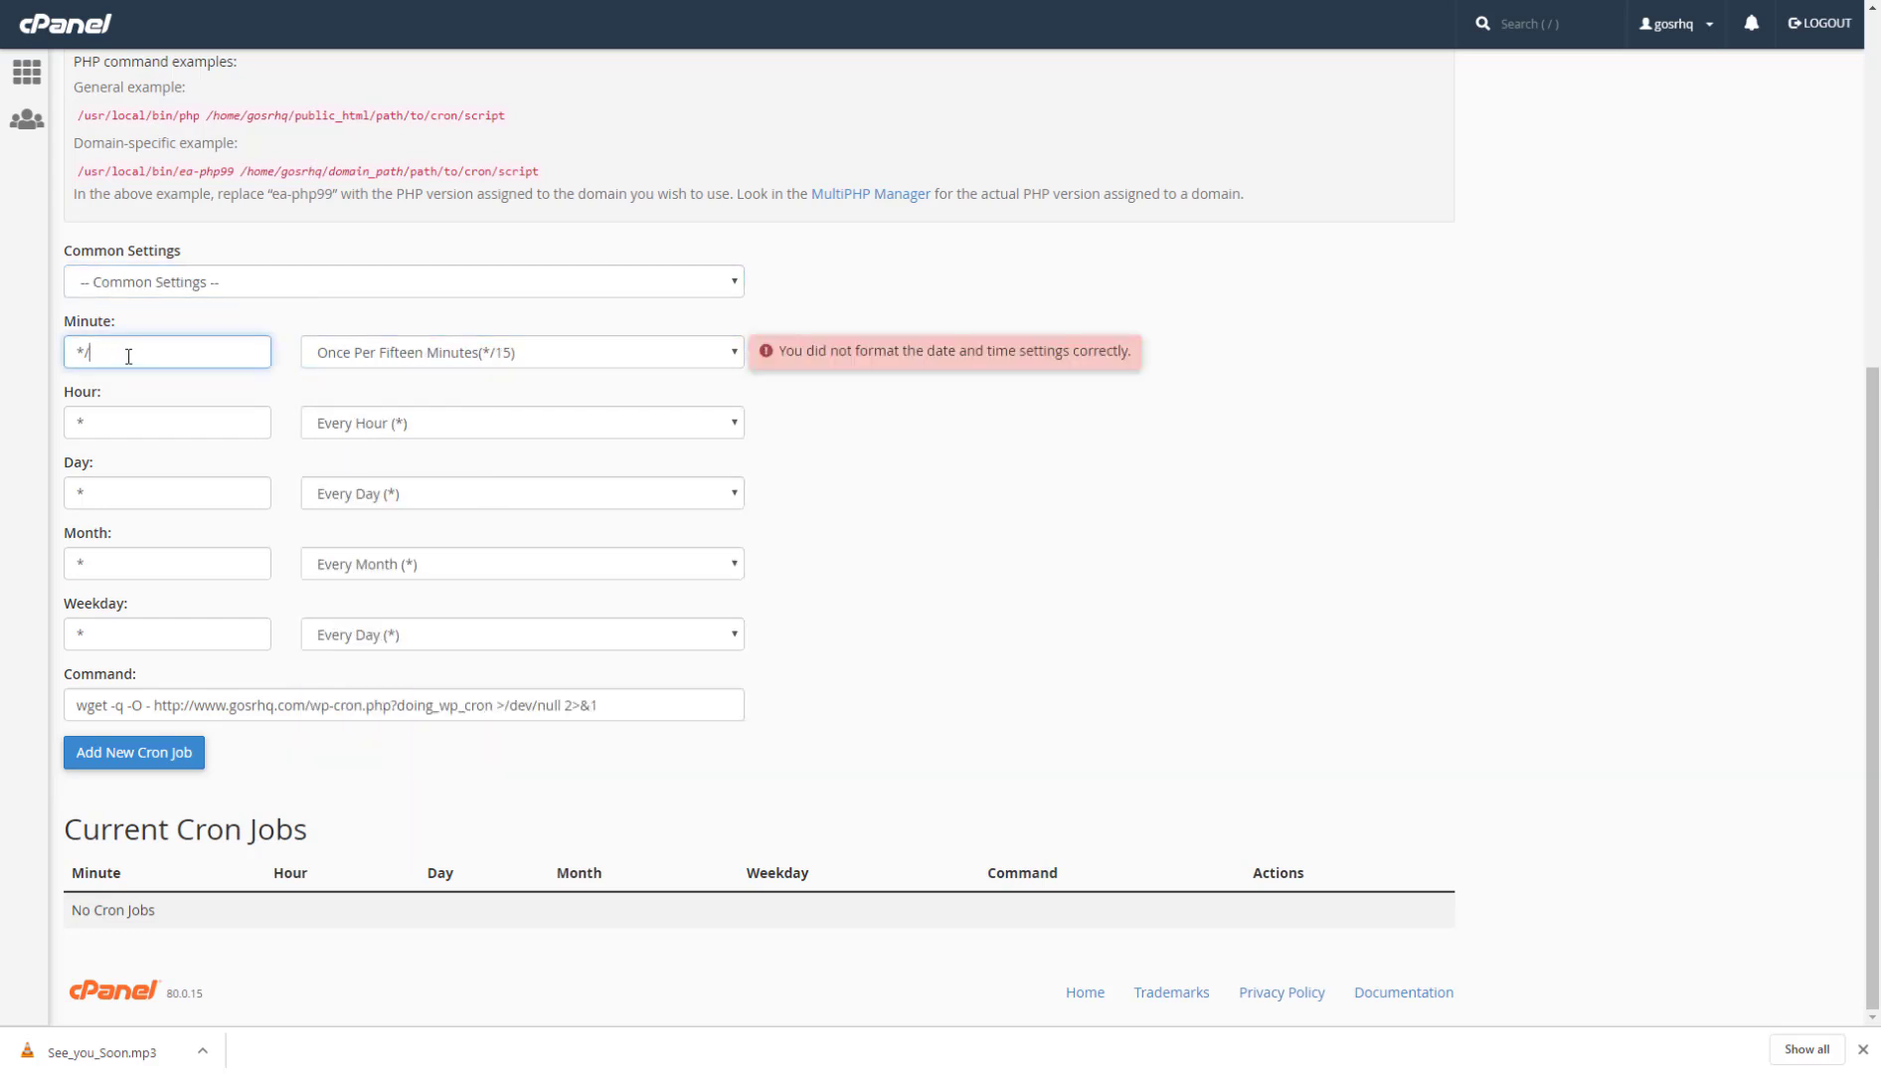
text(15)
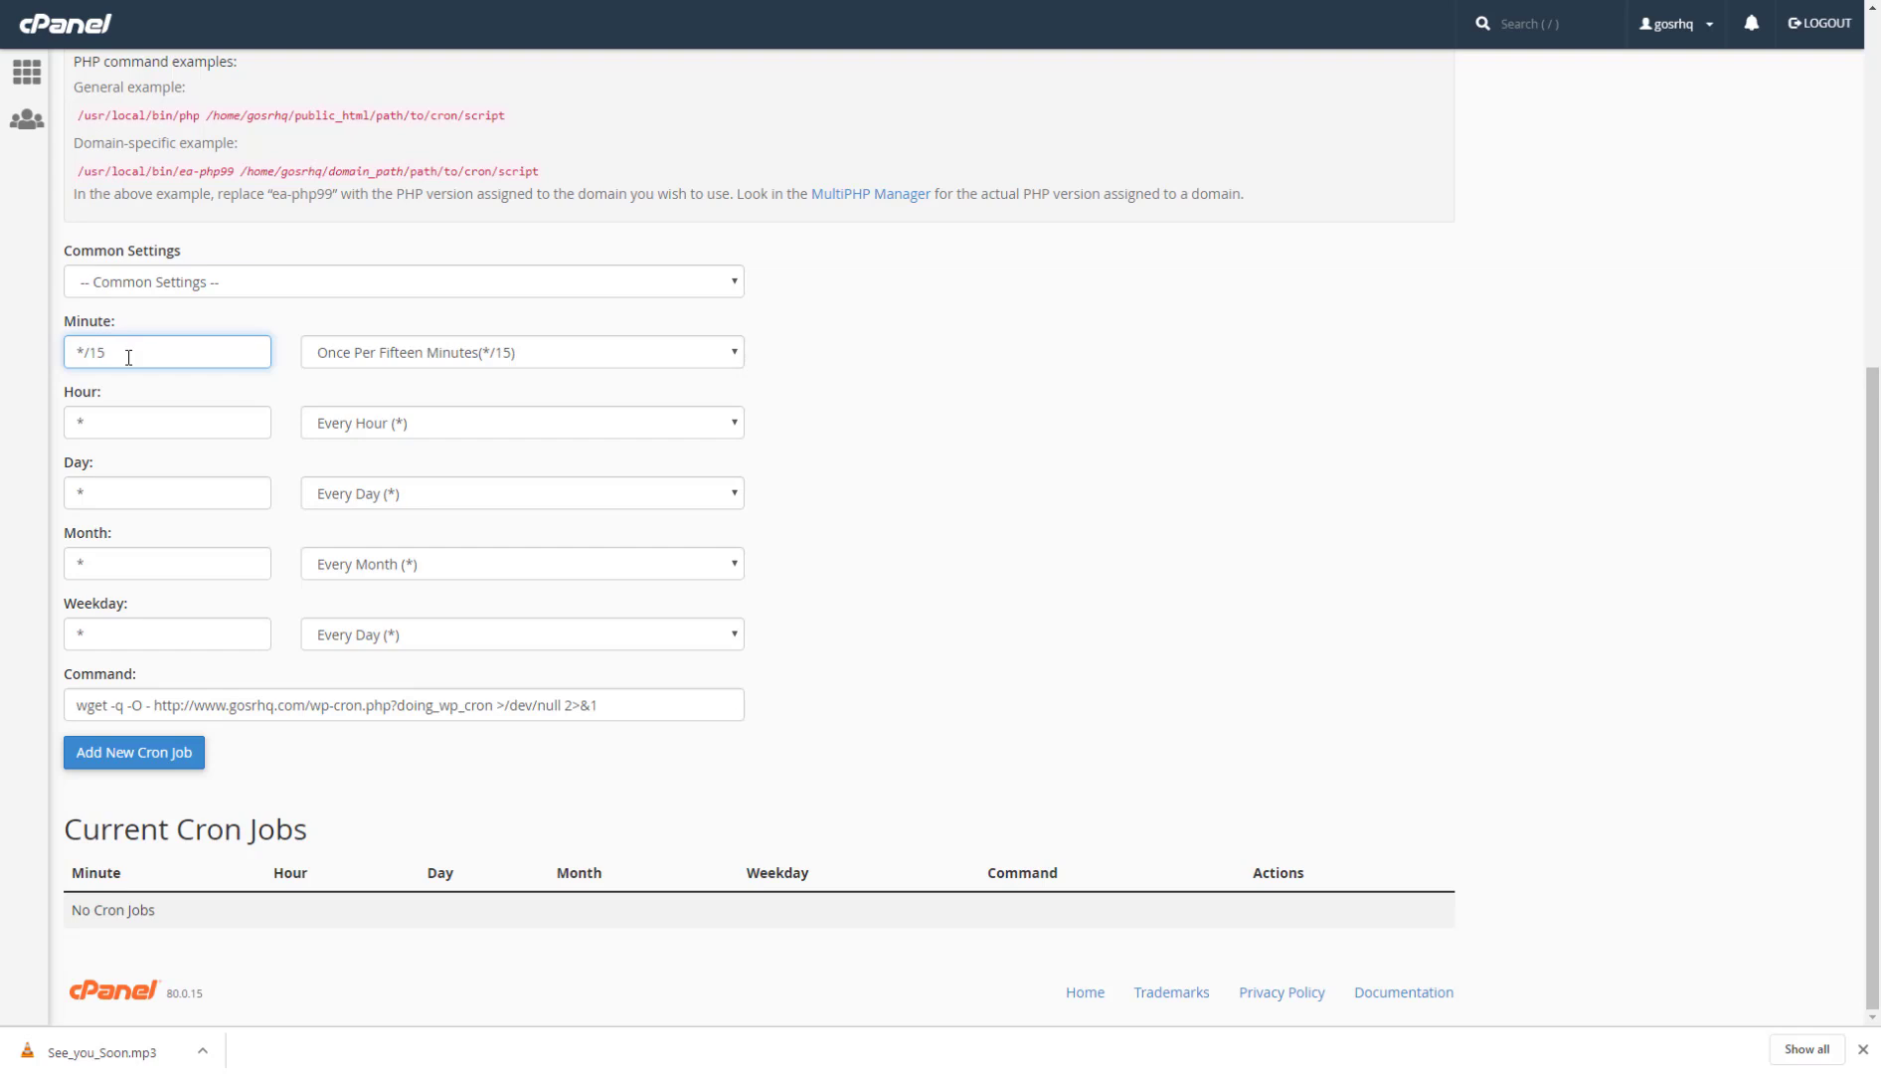
click(134, 752)
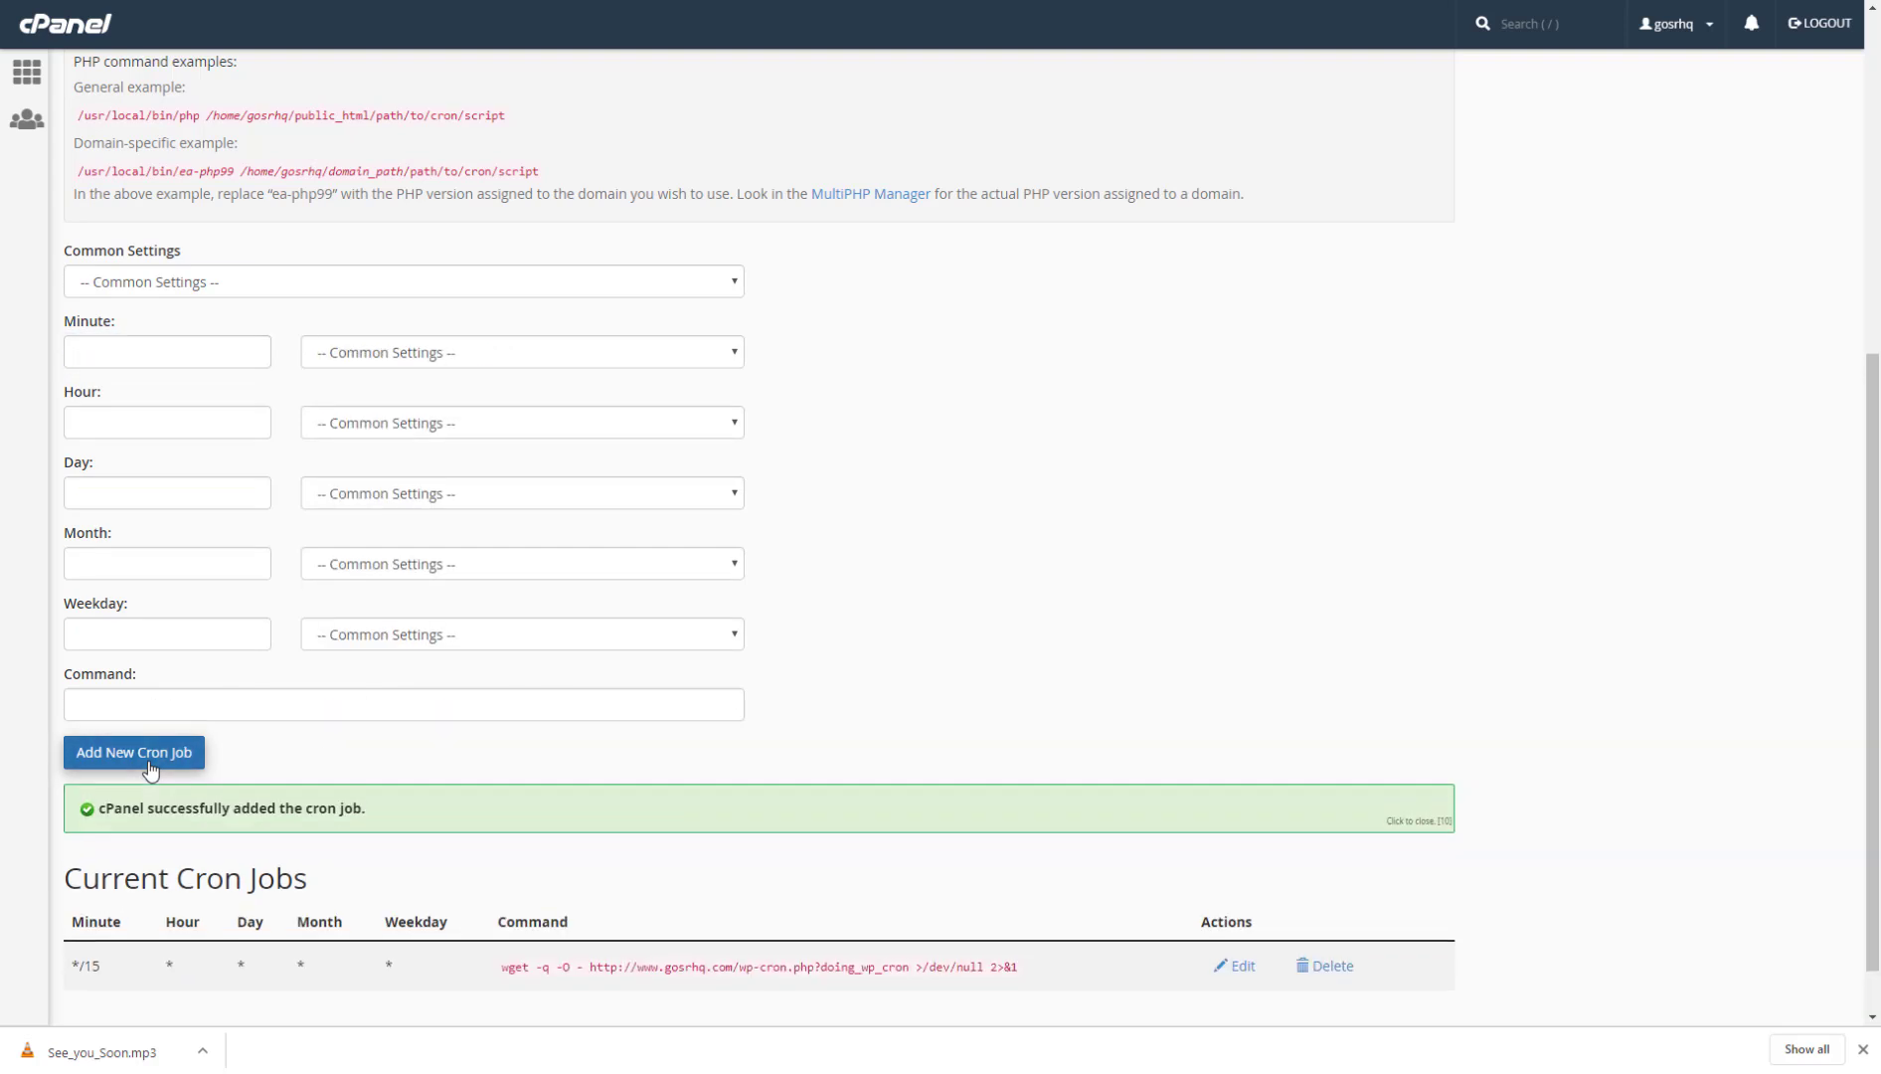
- Inspect the added entry under Current Cron Jobs, highlighting wp-cron.php in its command
scroll(562, 823, down, 1)
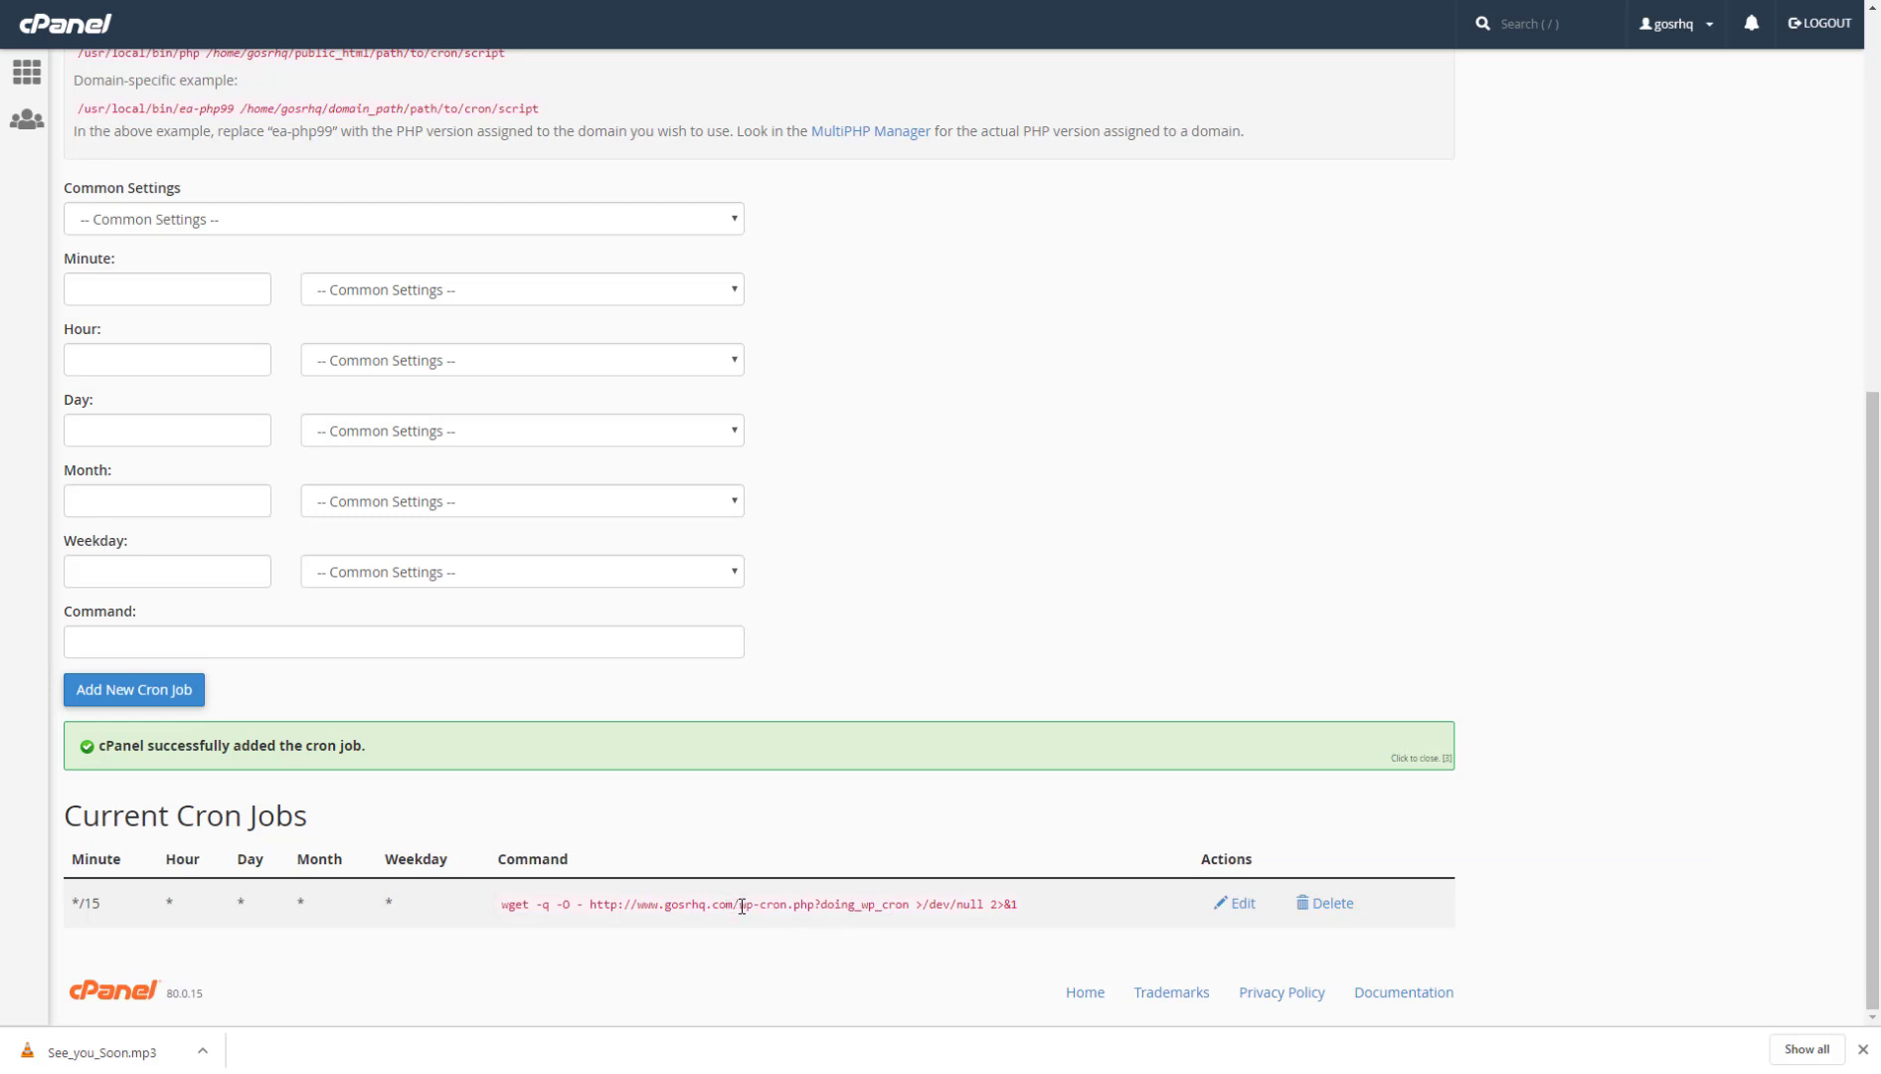
drag(737, 905, 815, 909)
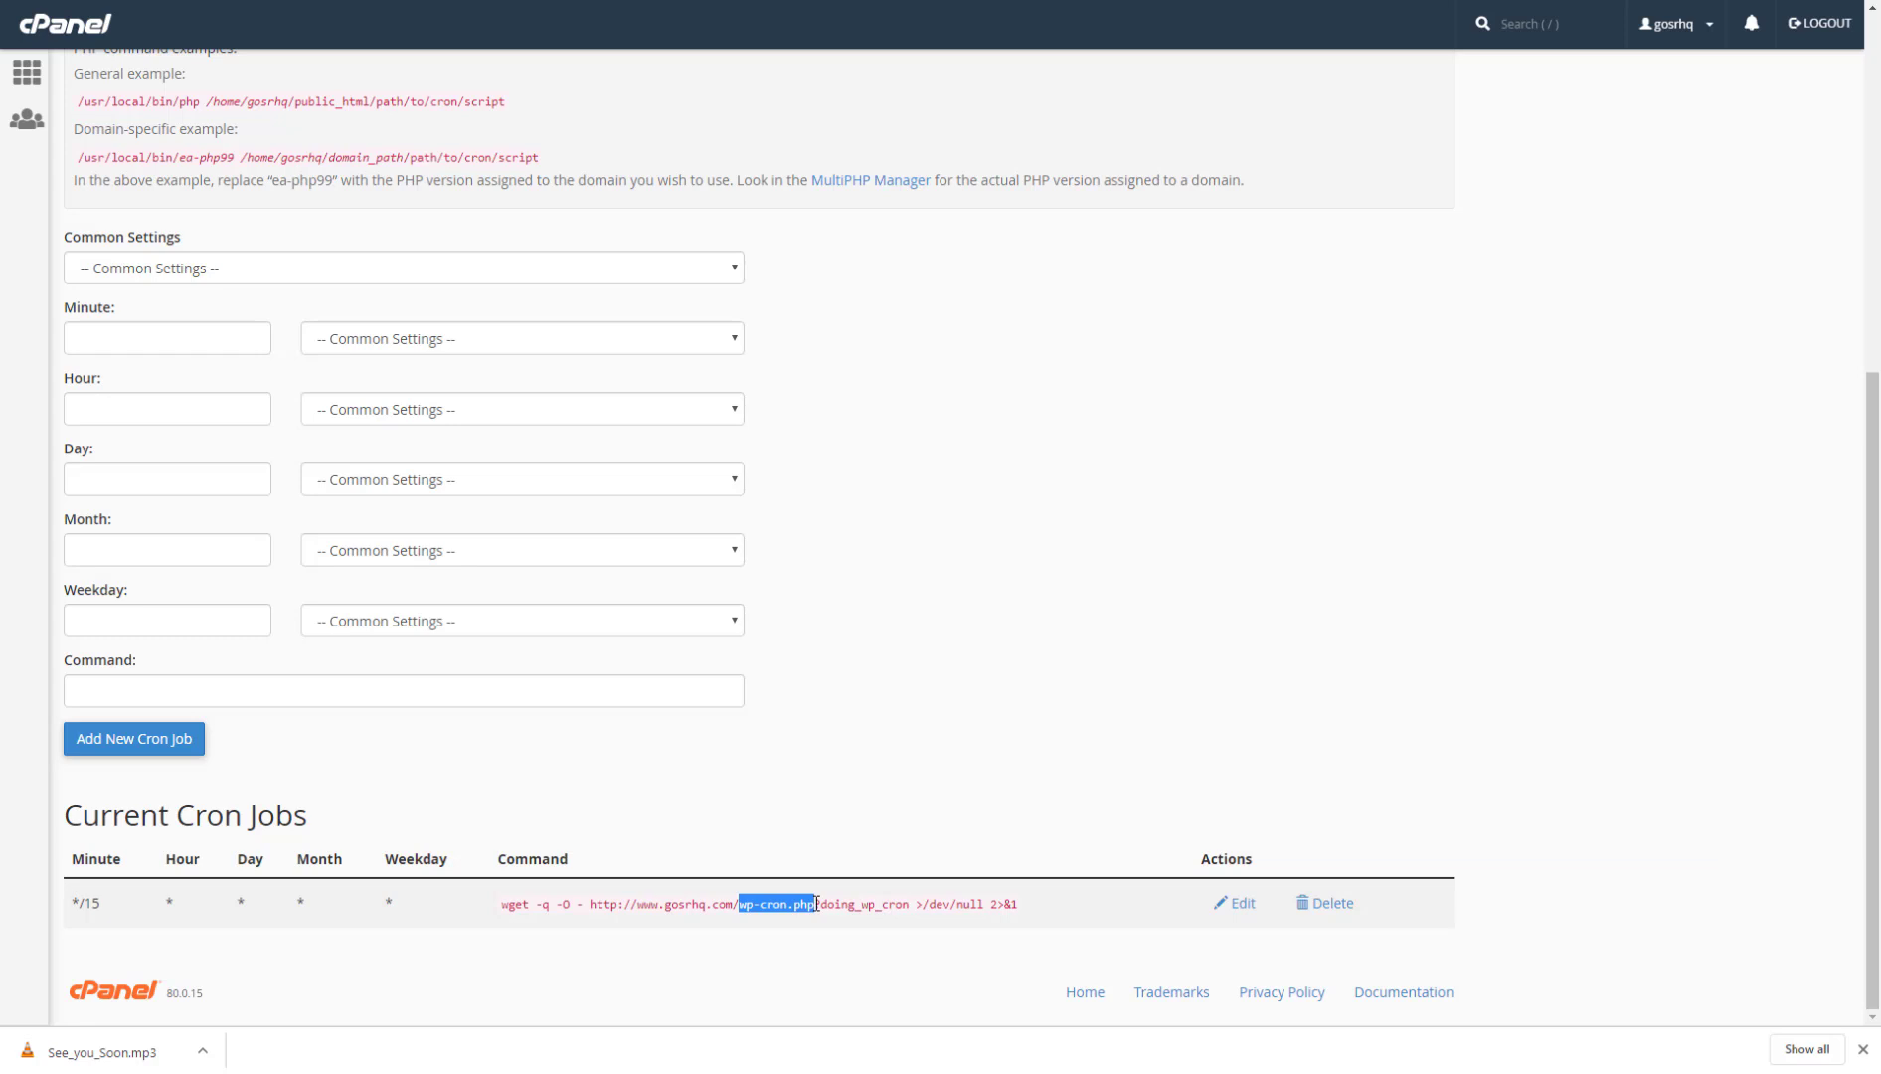
scroll(1124, 705, up, 5)
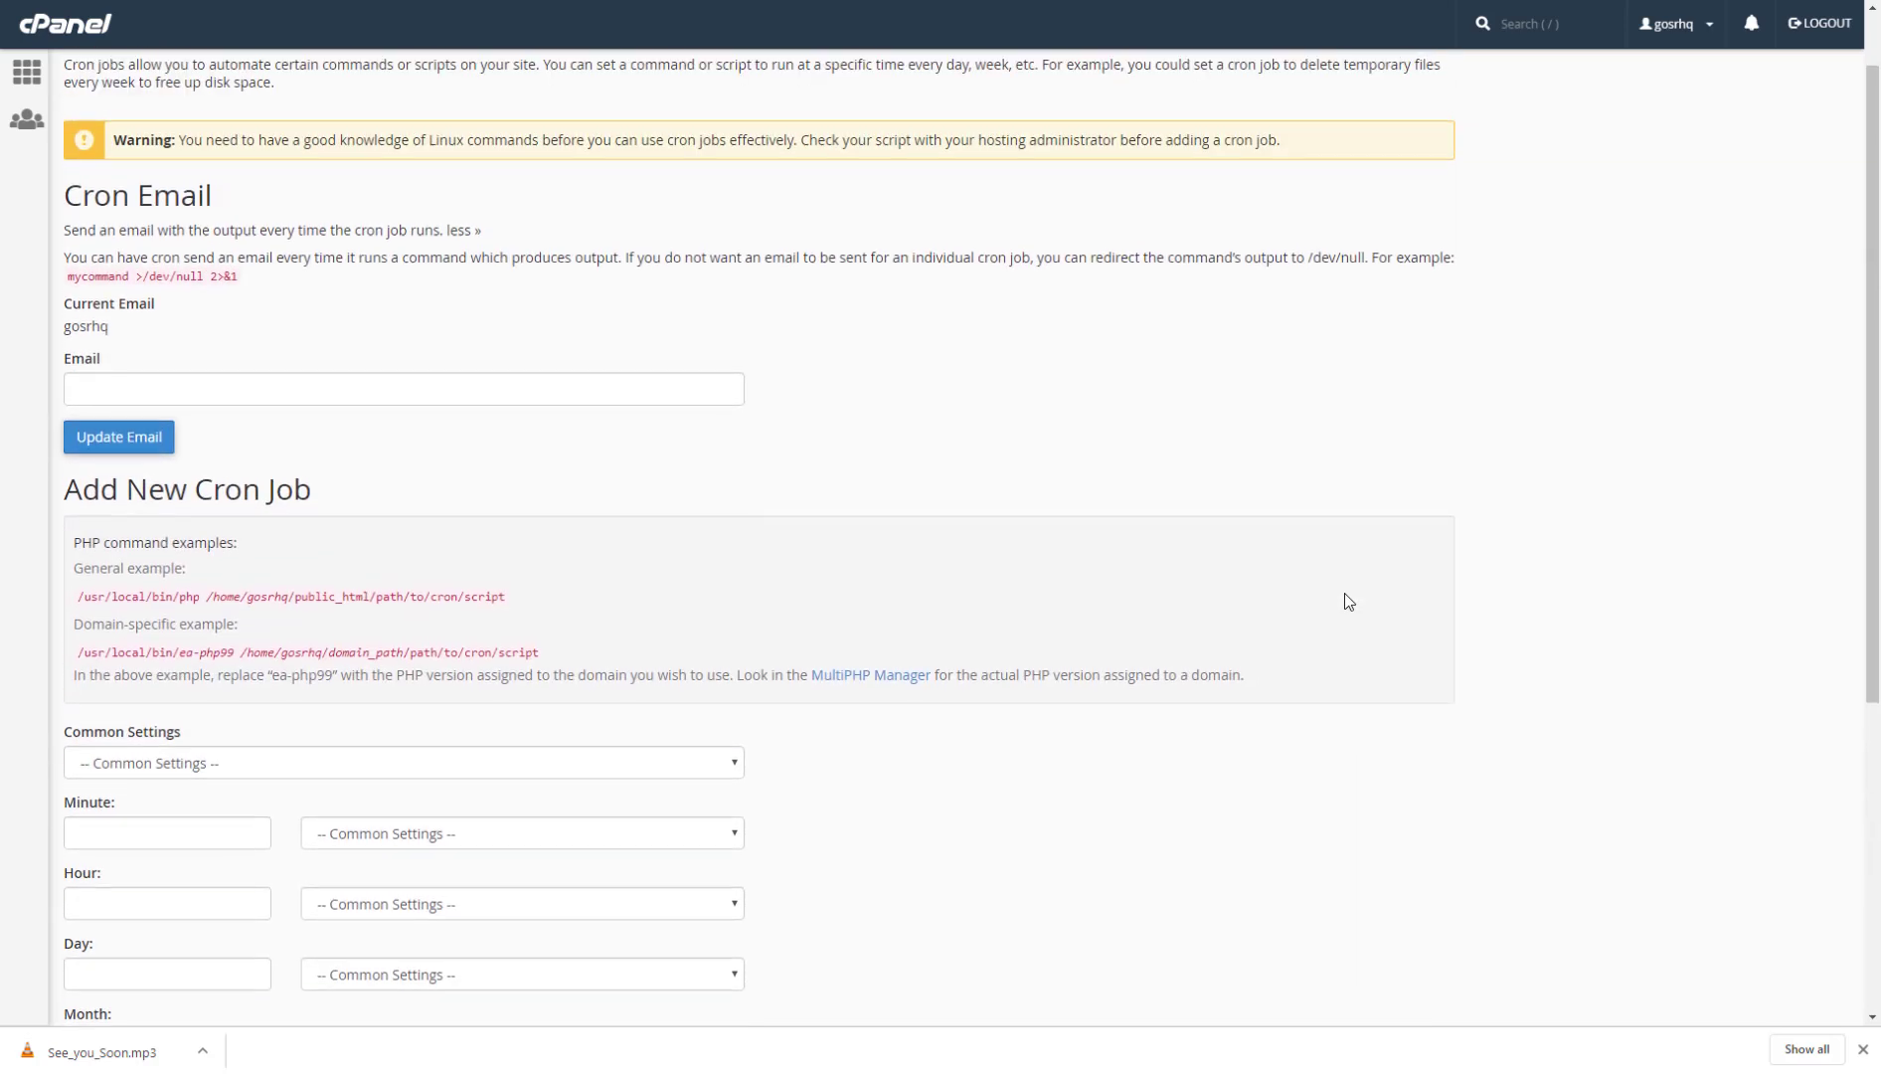
scroll(1349, 602, up, 1)
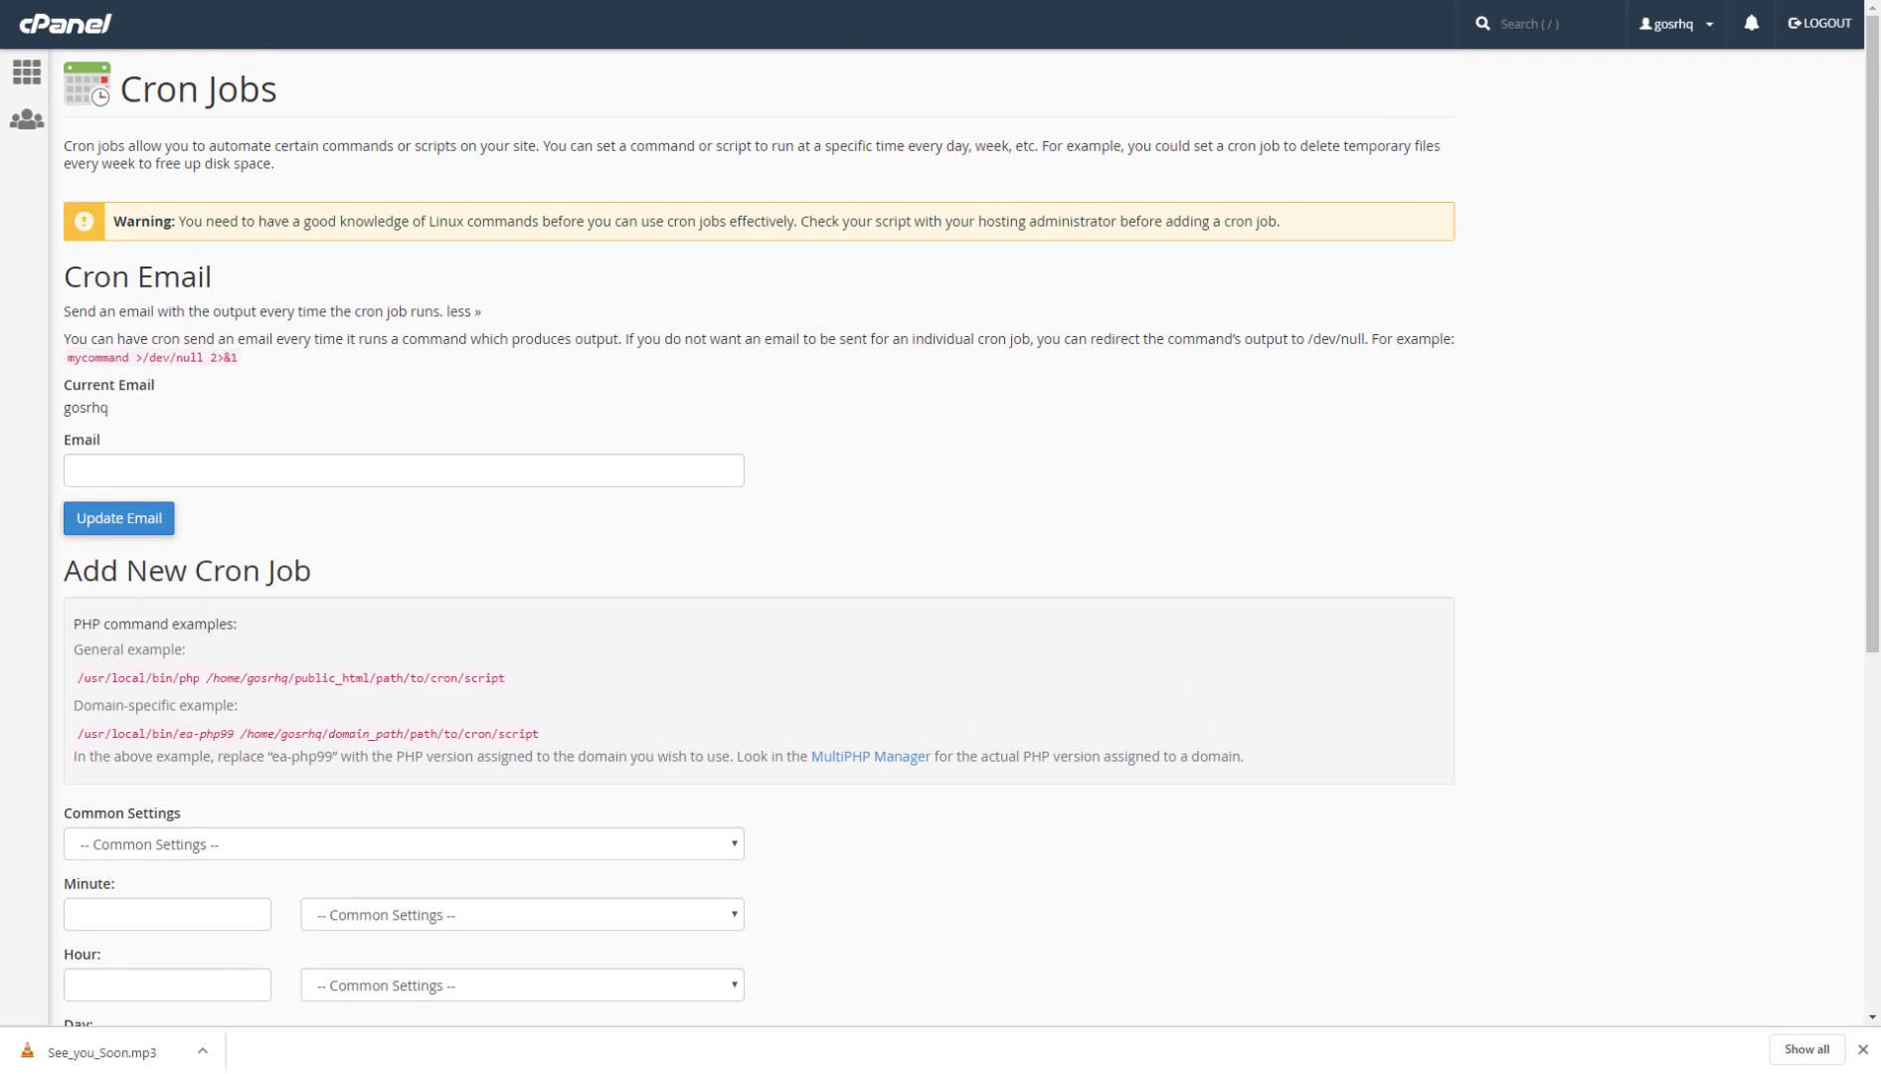
key(ctrl+shift+Tab)
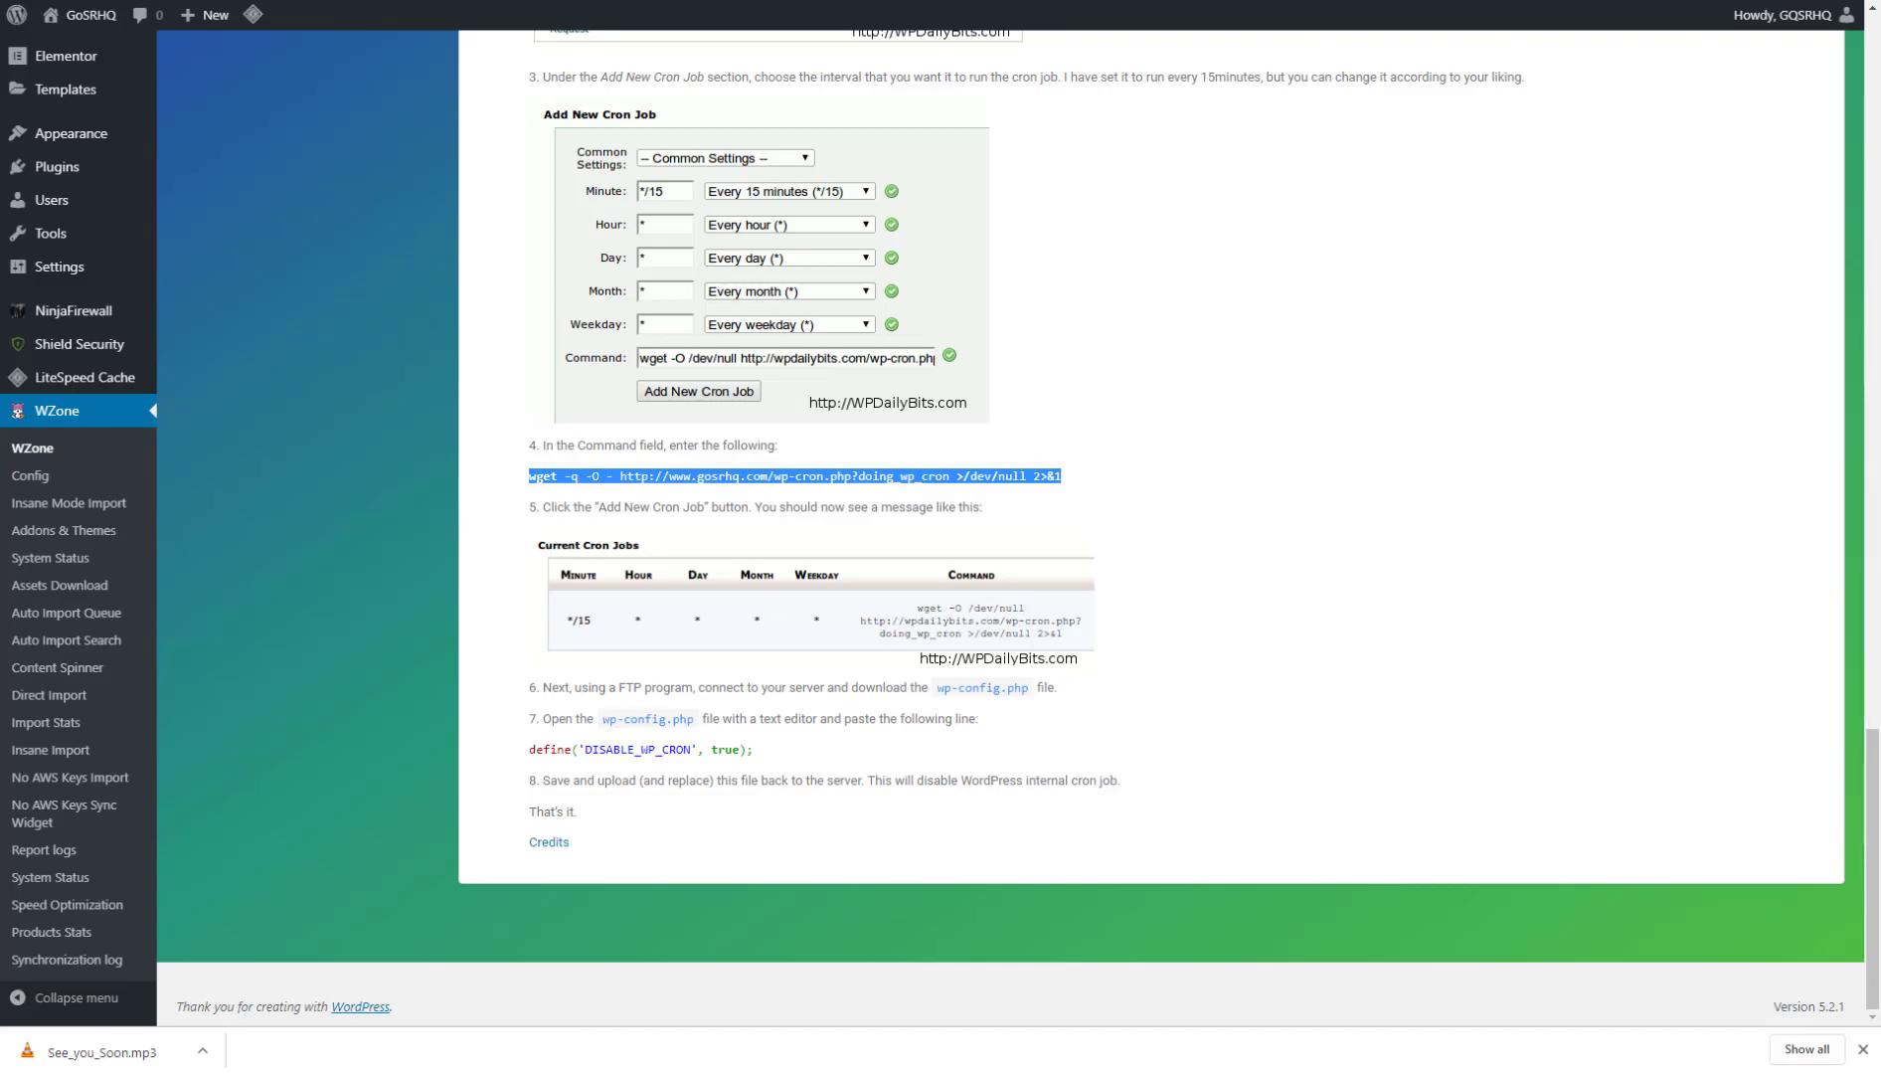
key(ctrl+shift+Tab)
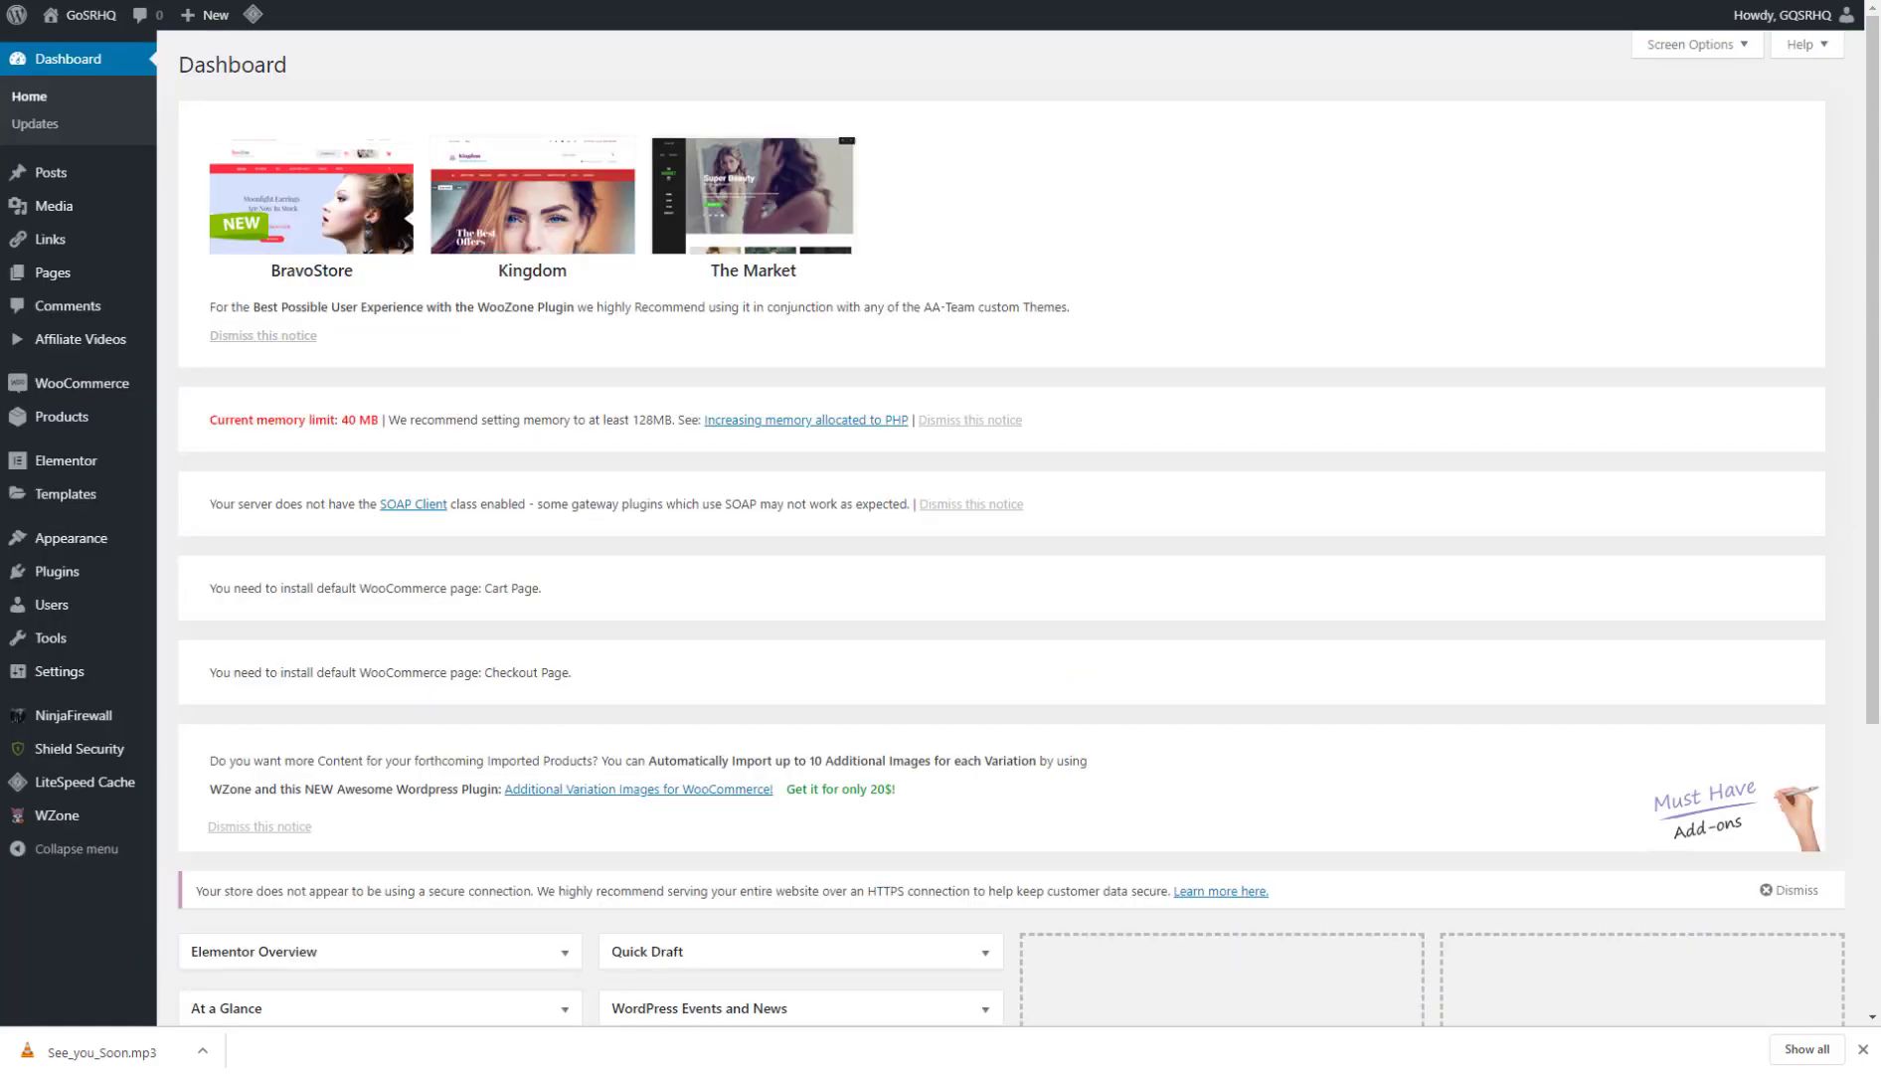
key(ctrl+Tab)
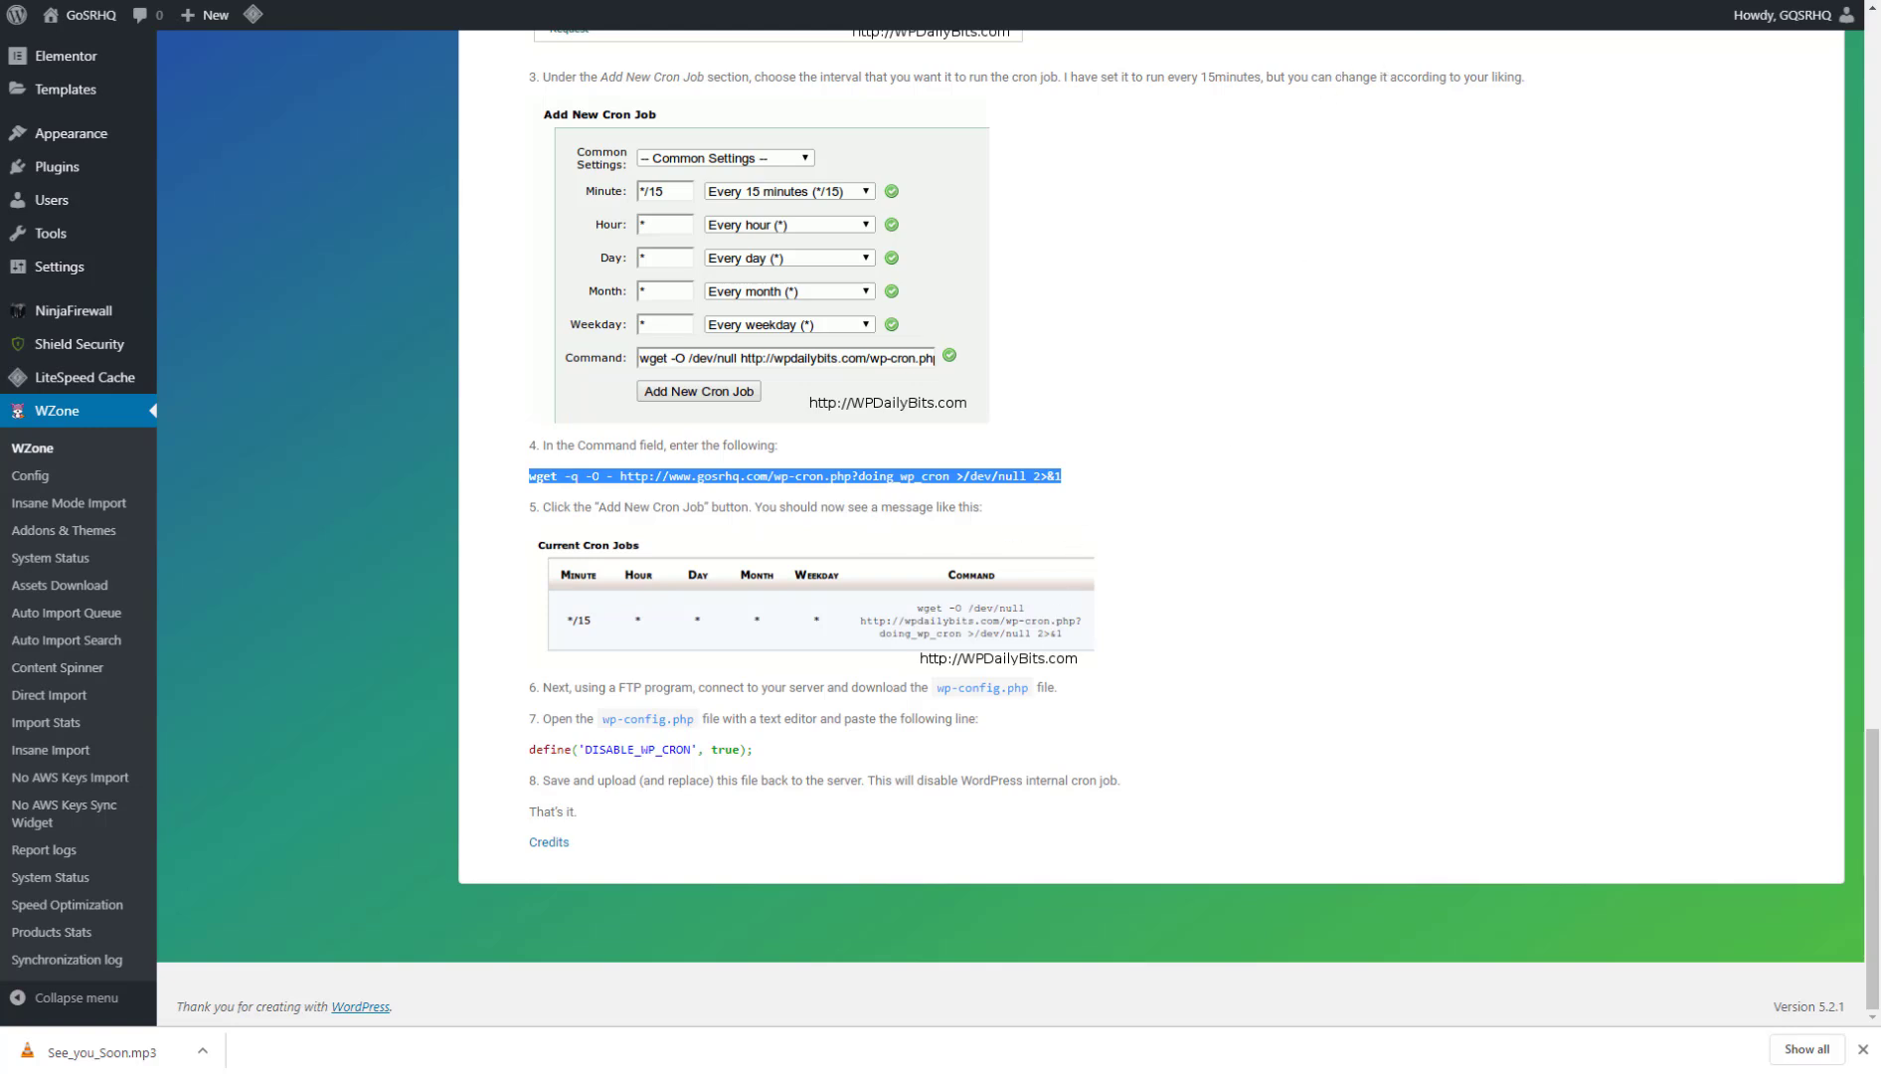
key(ctrl+Tab)
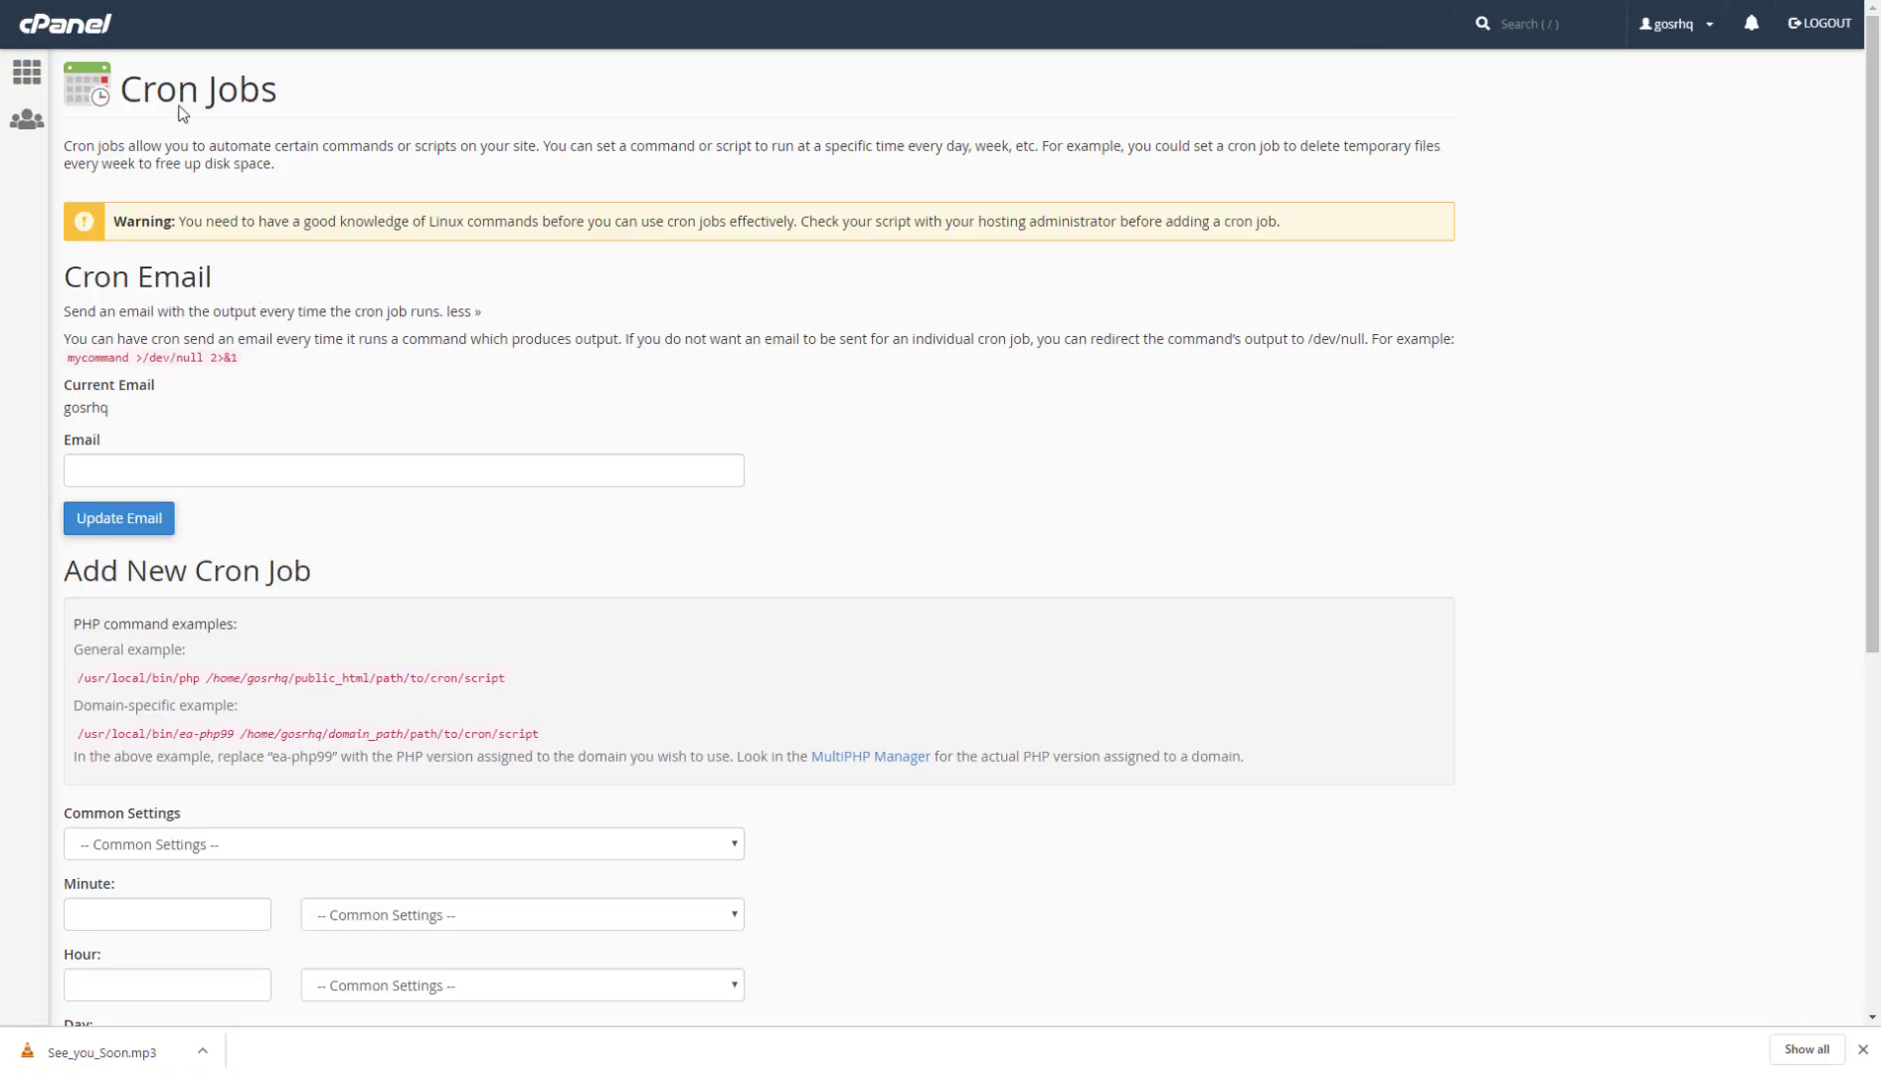
- Return to the cPanel home page and open the public_html folder in File Manager
click(31, 78)
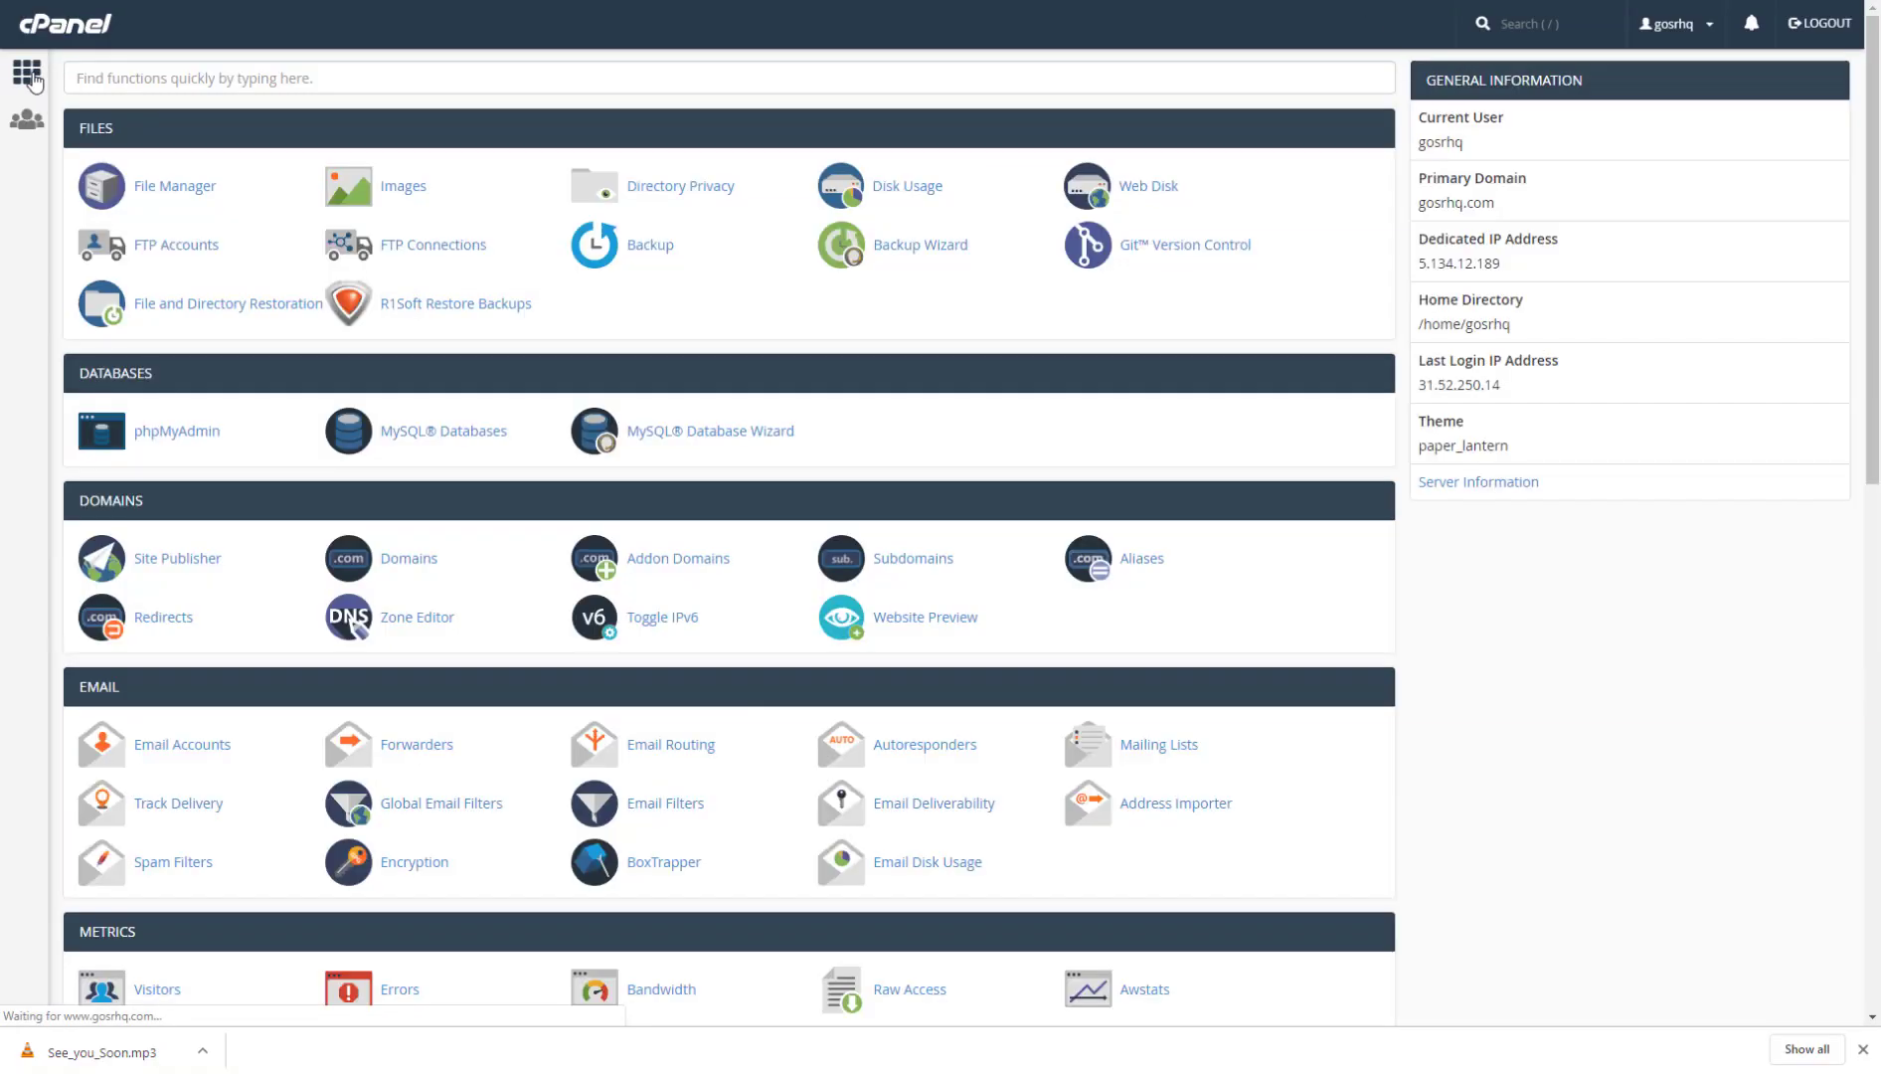
click(175, 186)
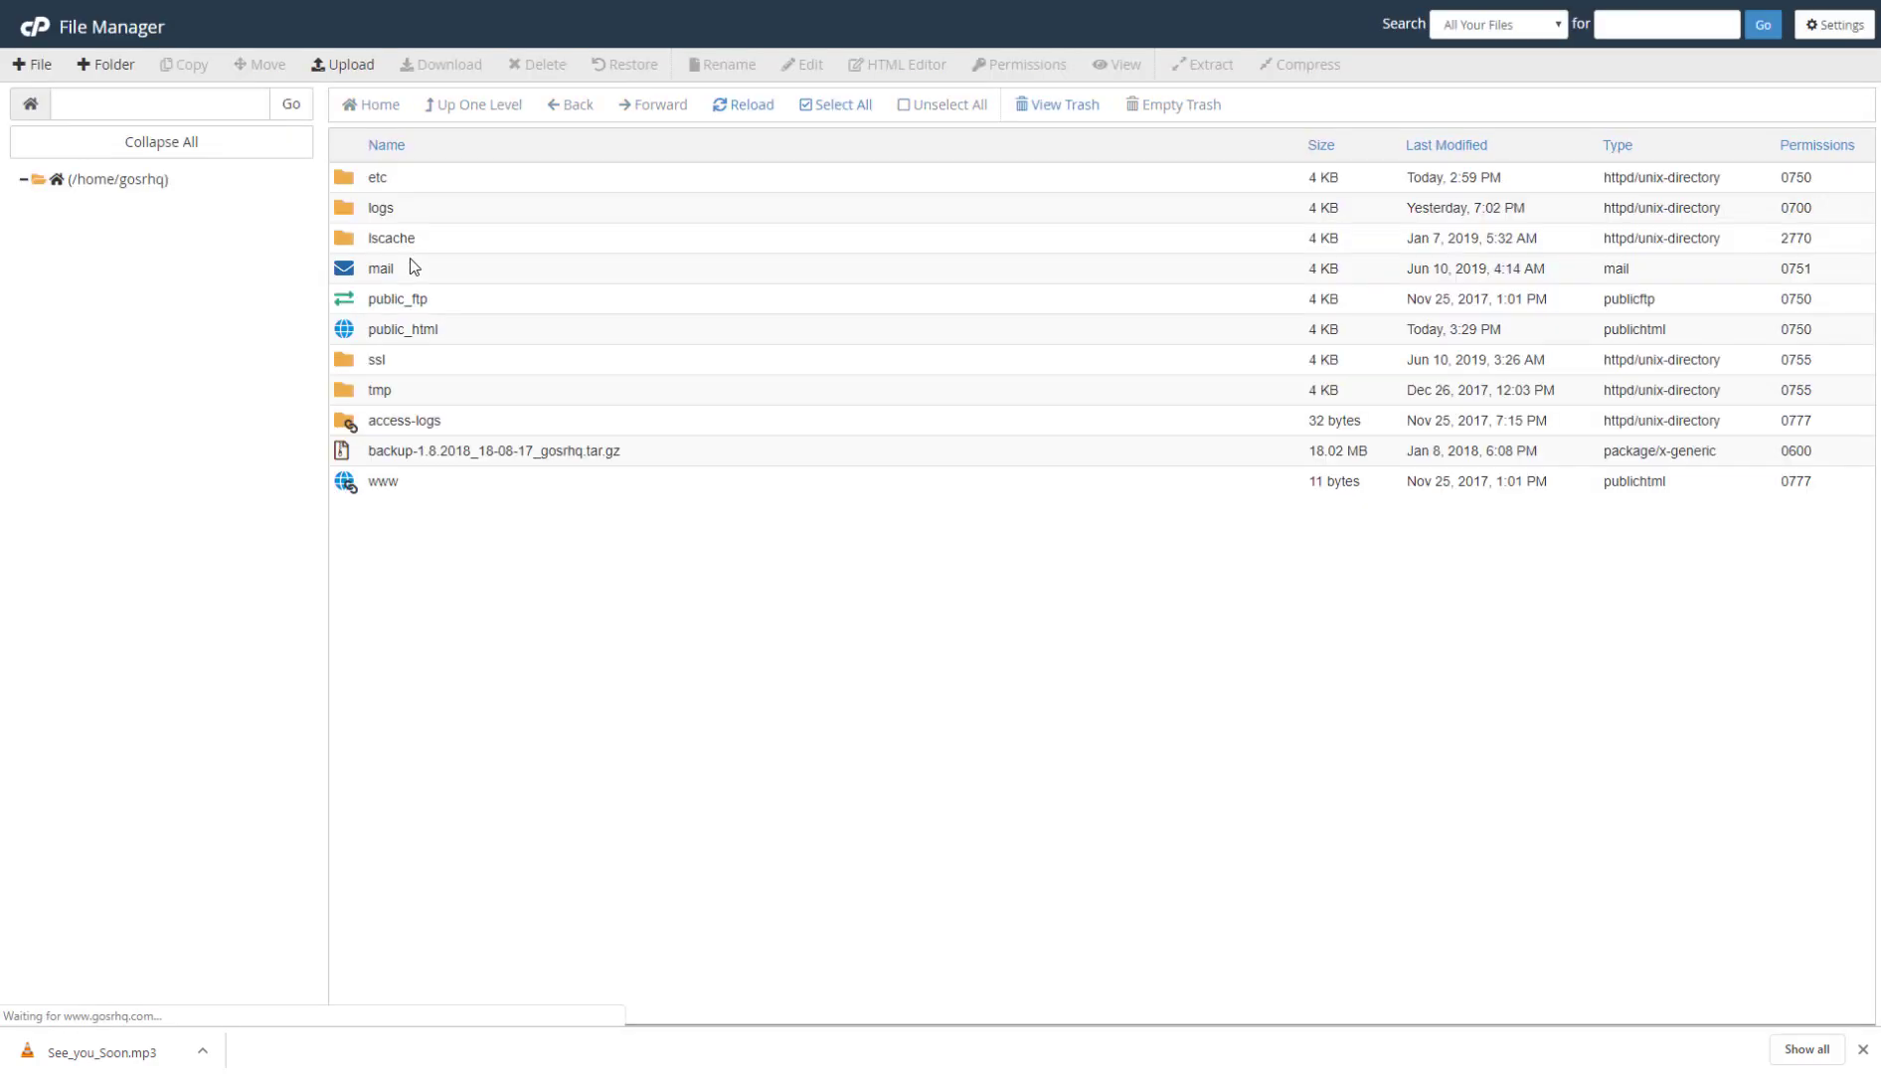
double_click(344, 328)
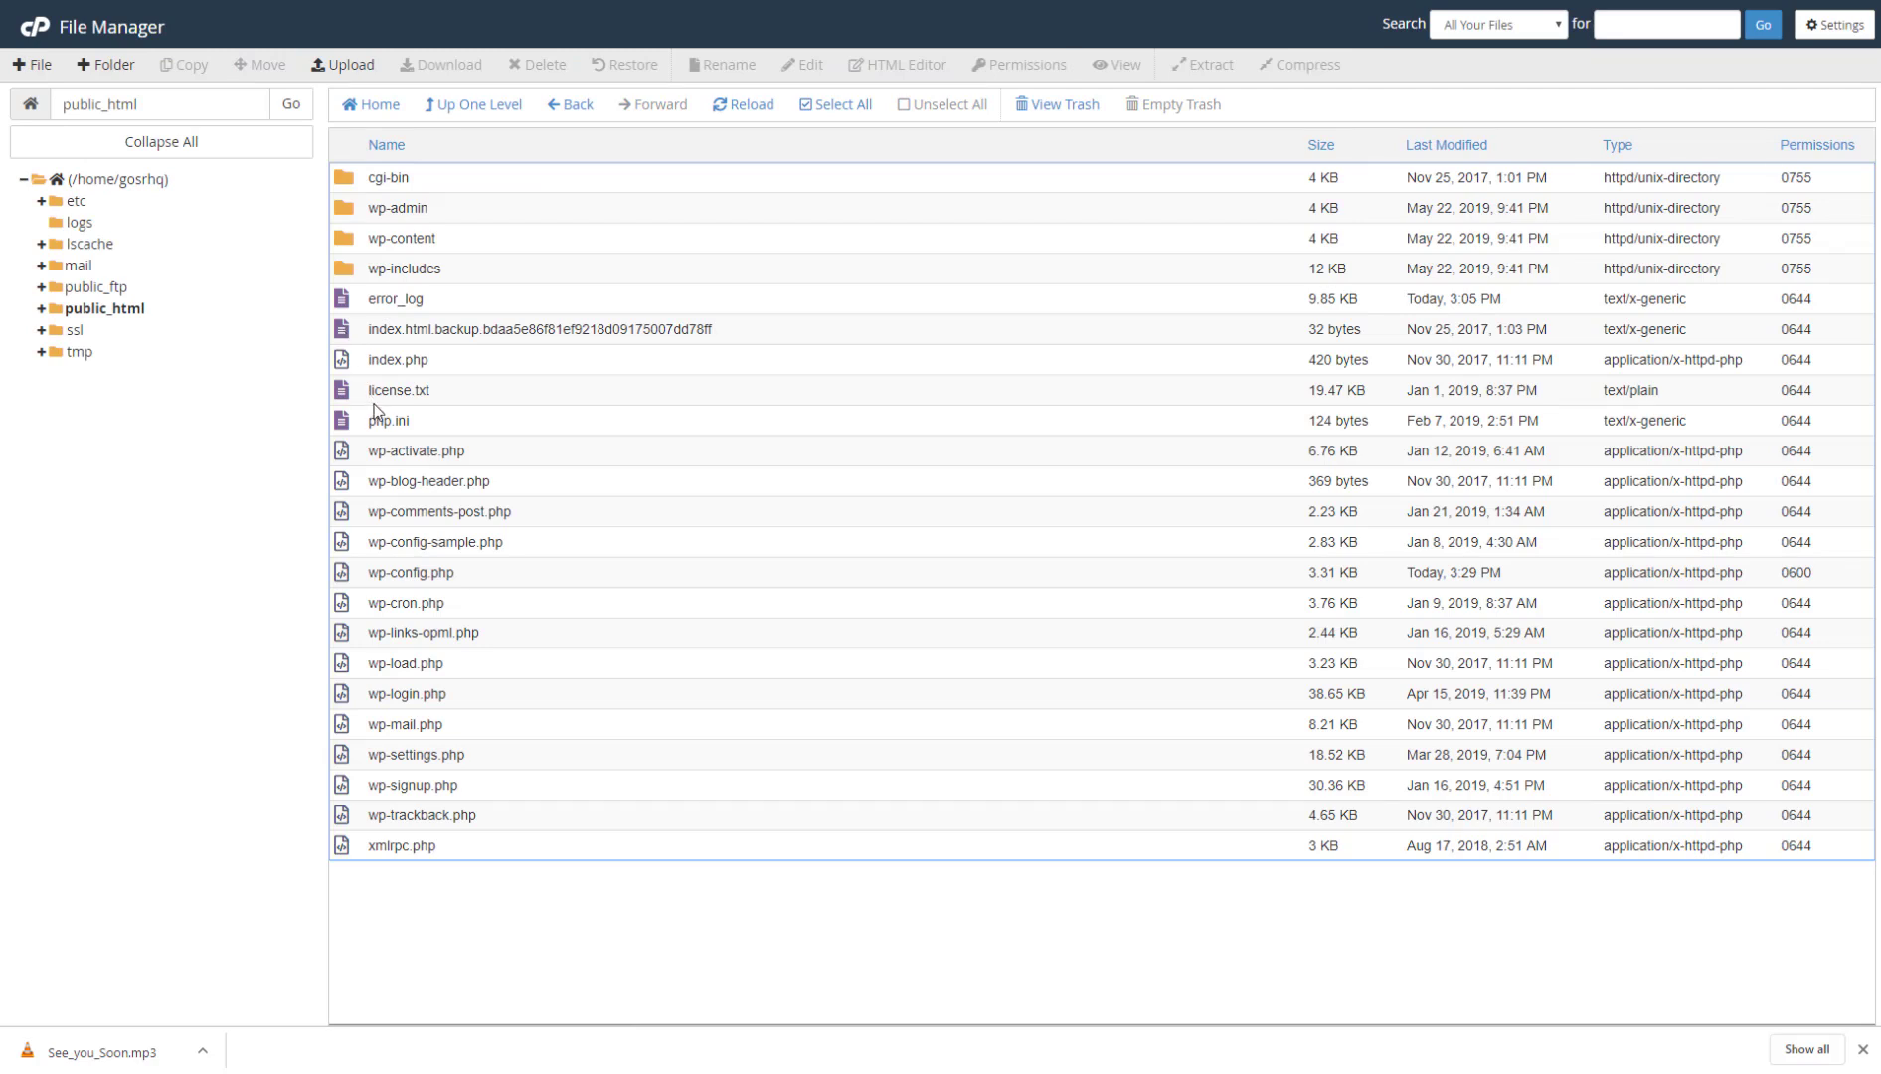
- Open wp-config.php from the public_html folder for editing, accepting the encoding prompt
click(423, 571)
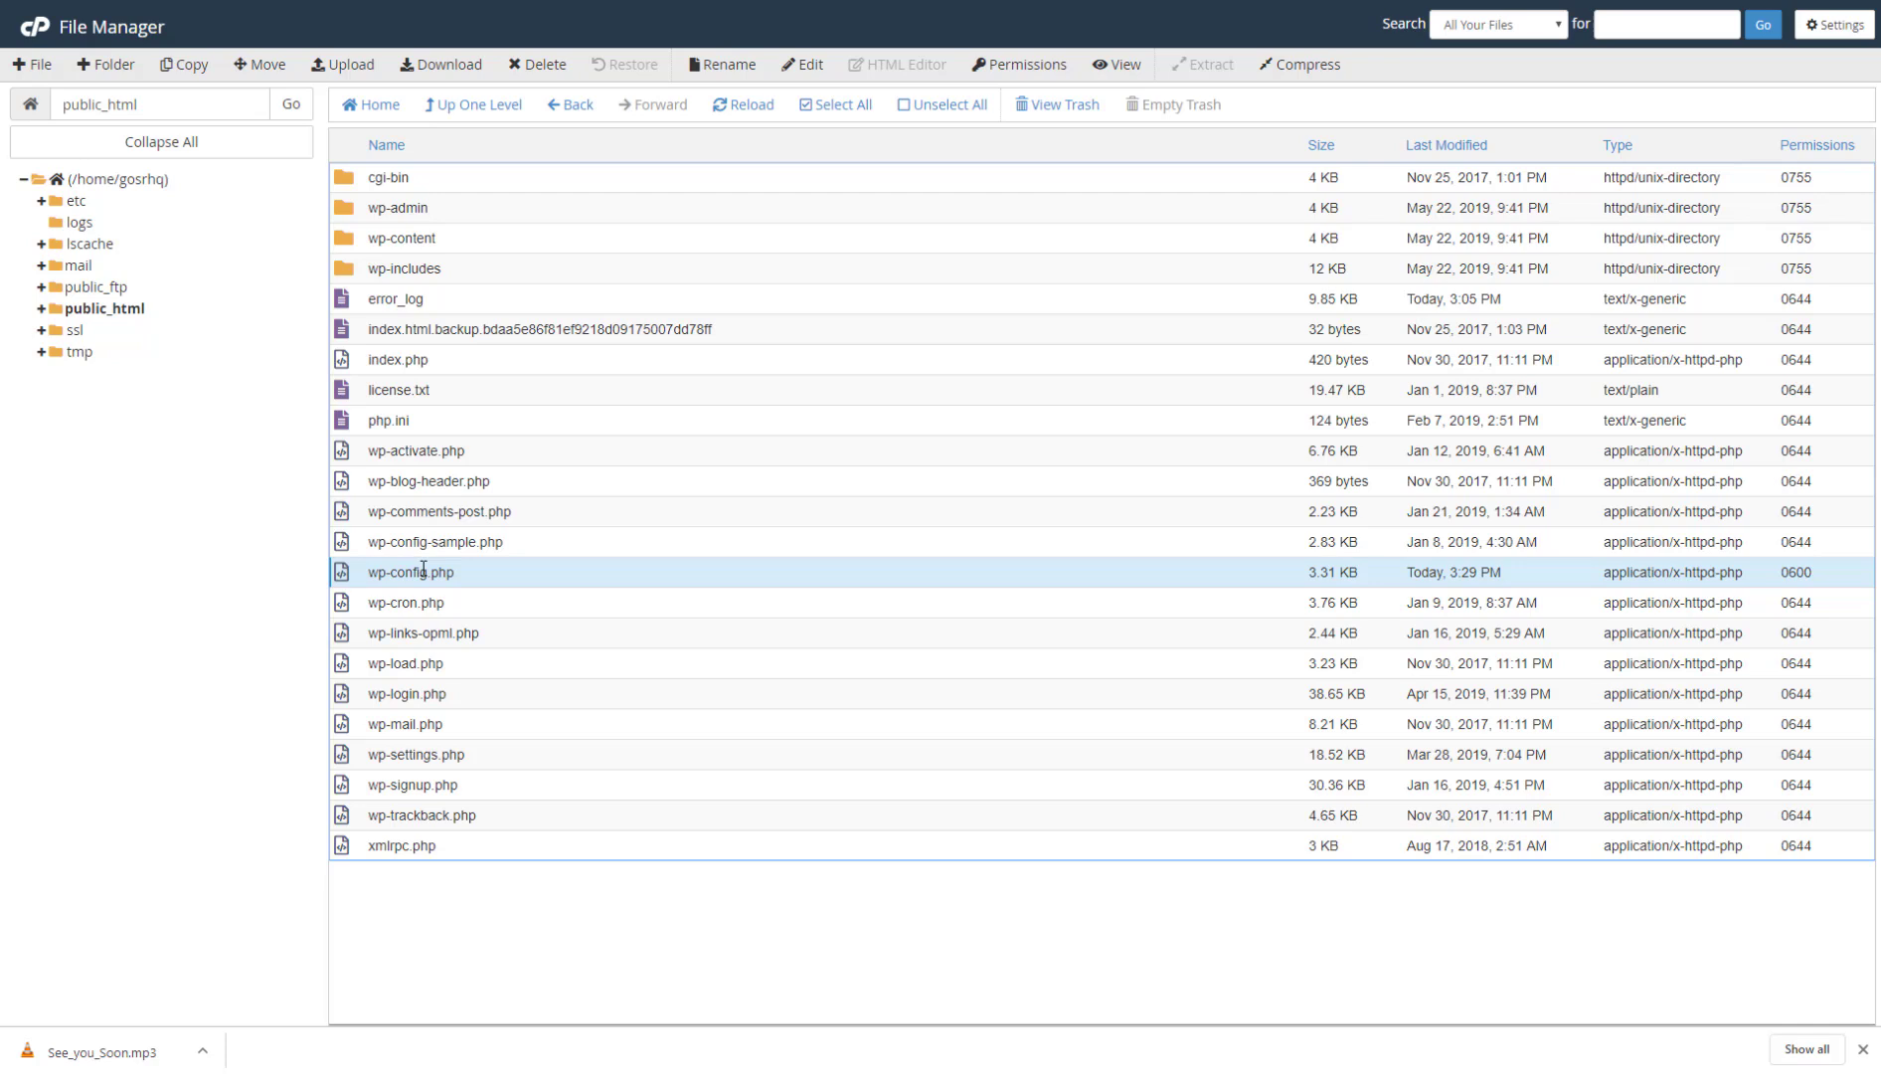
right_click(424, 569)
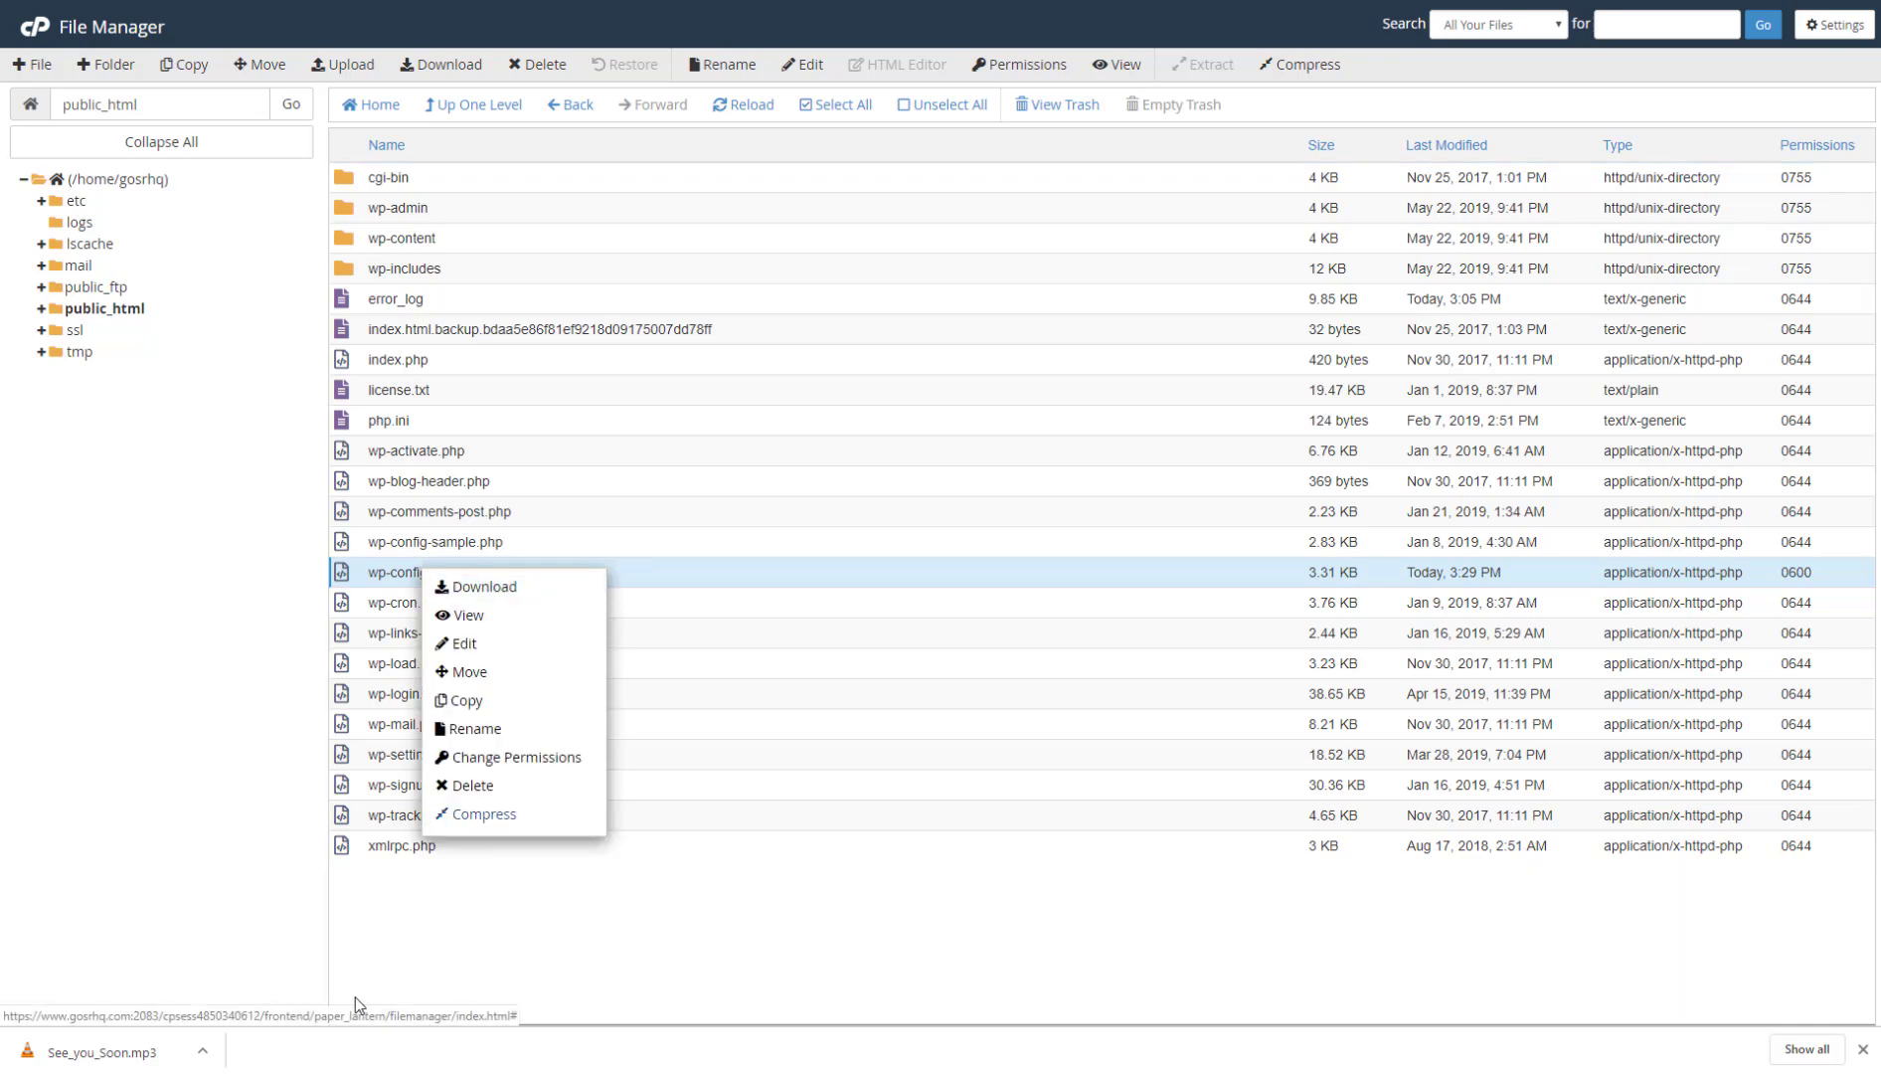
click(429, 941)
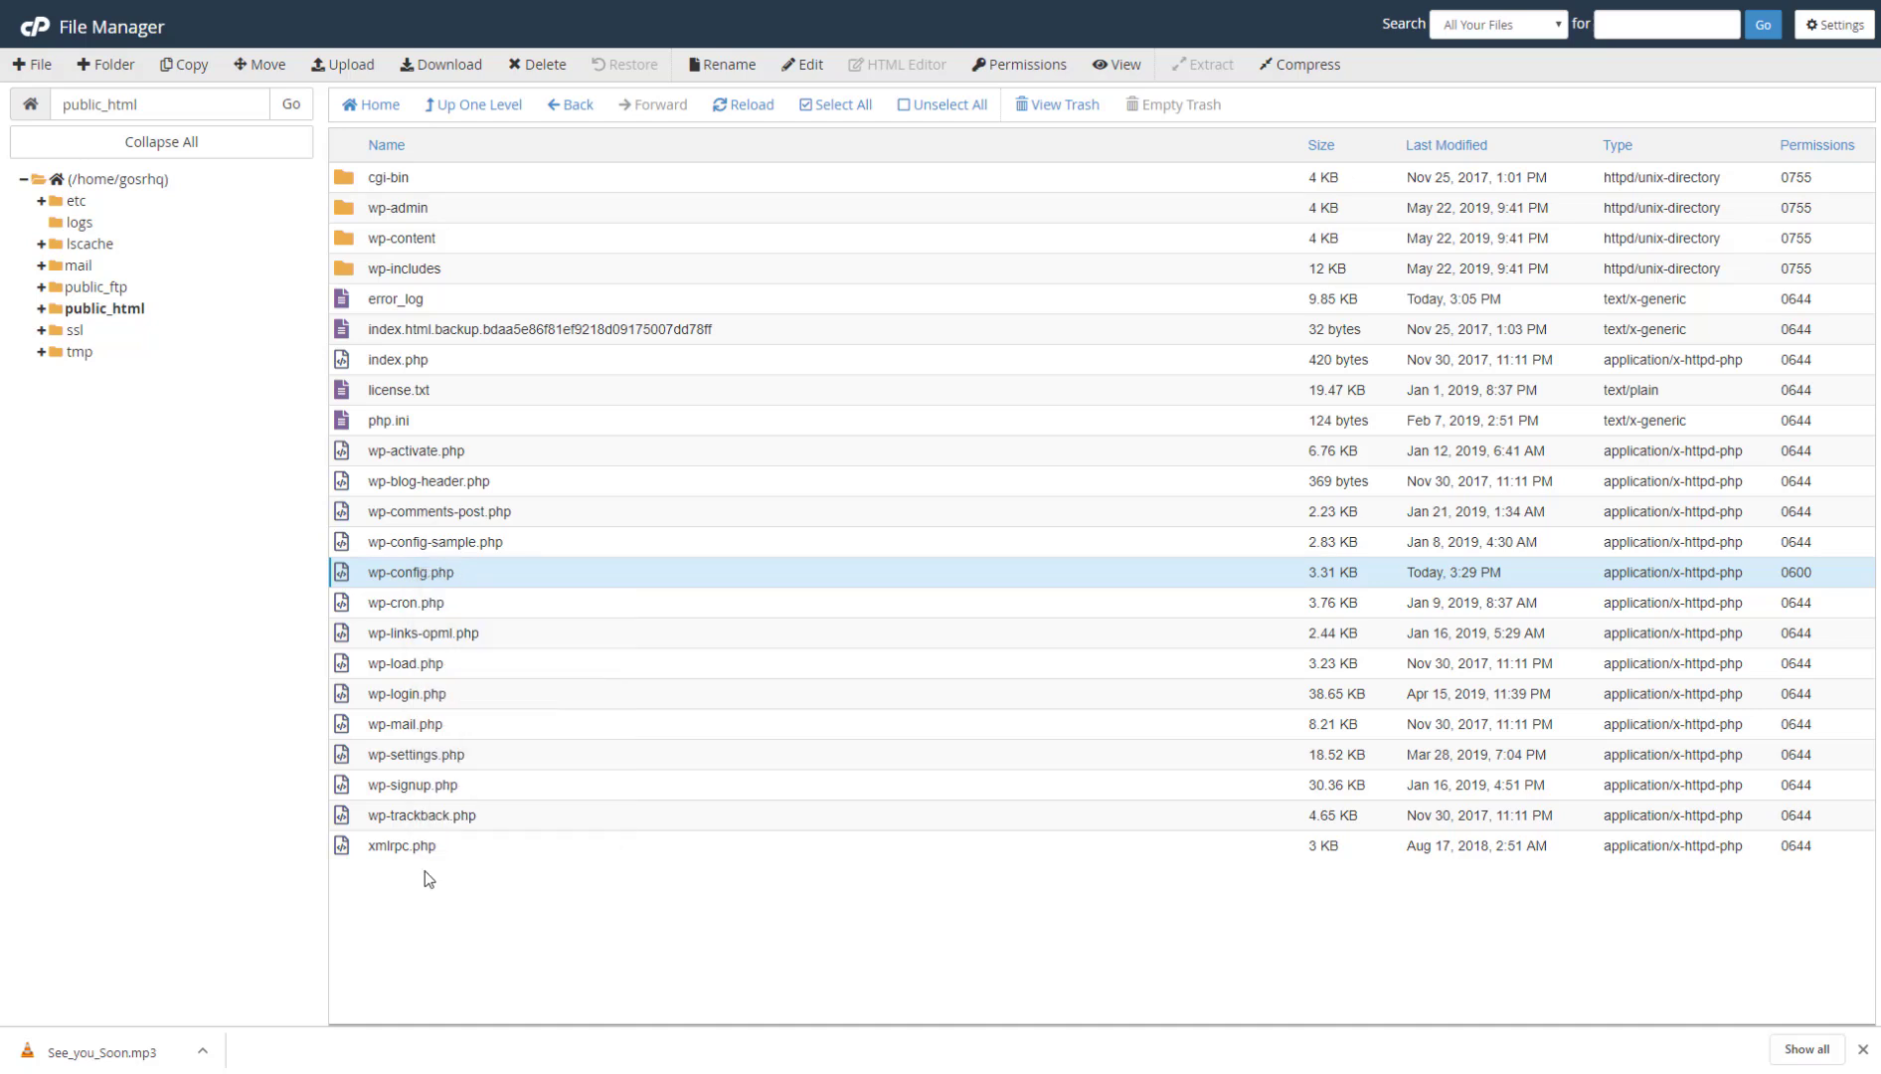
right_click(399, 570)
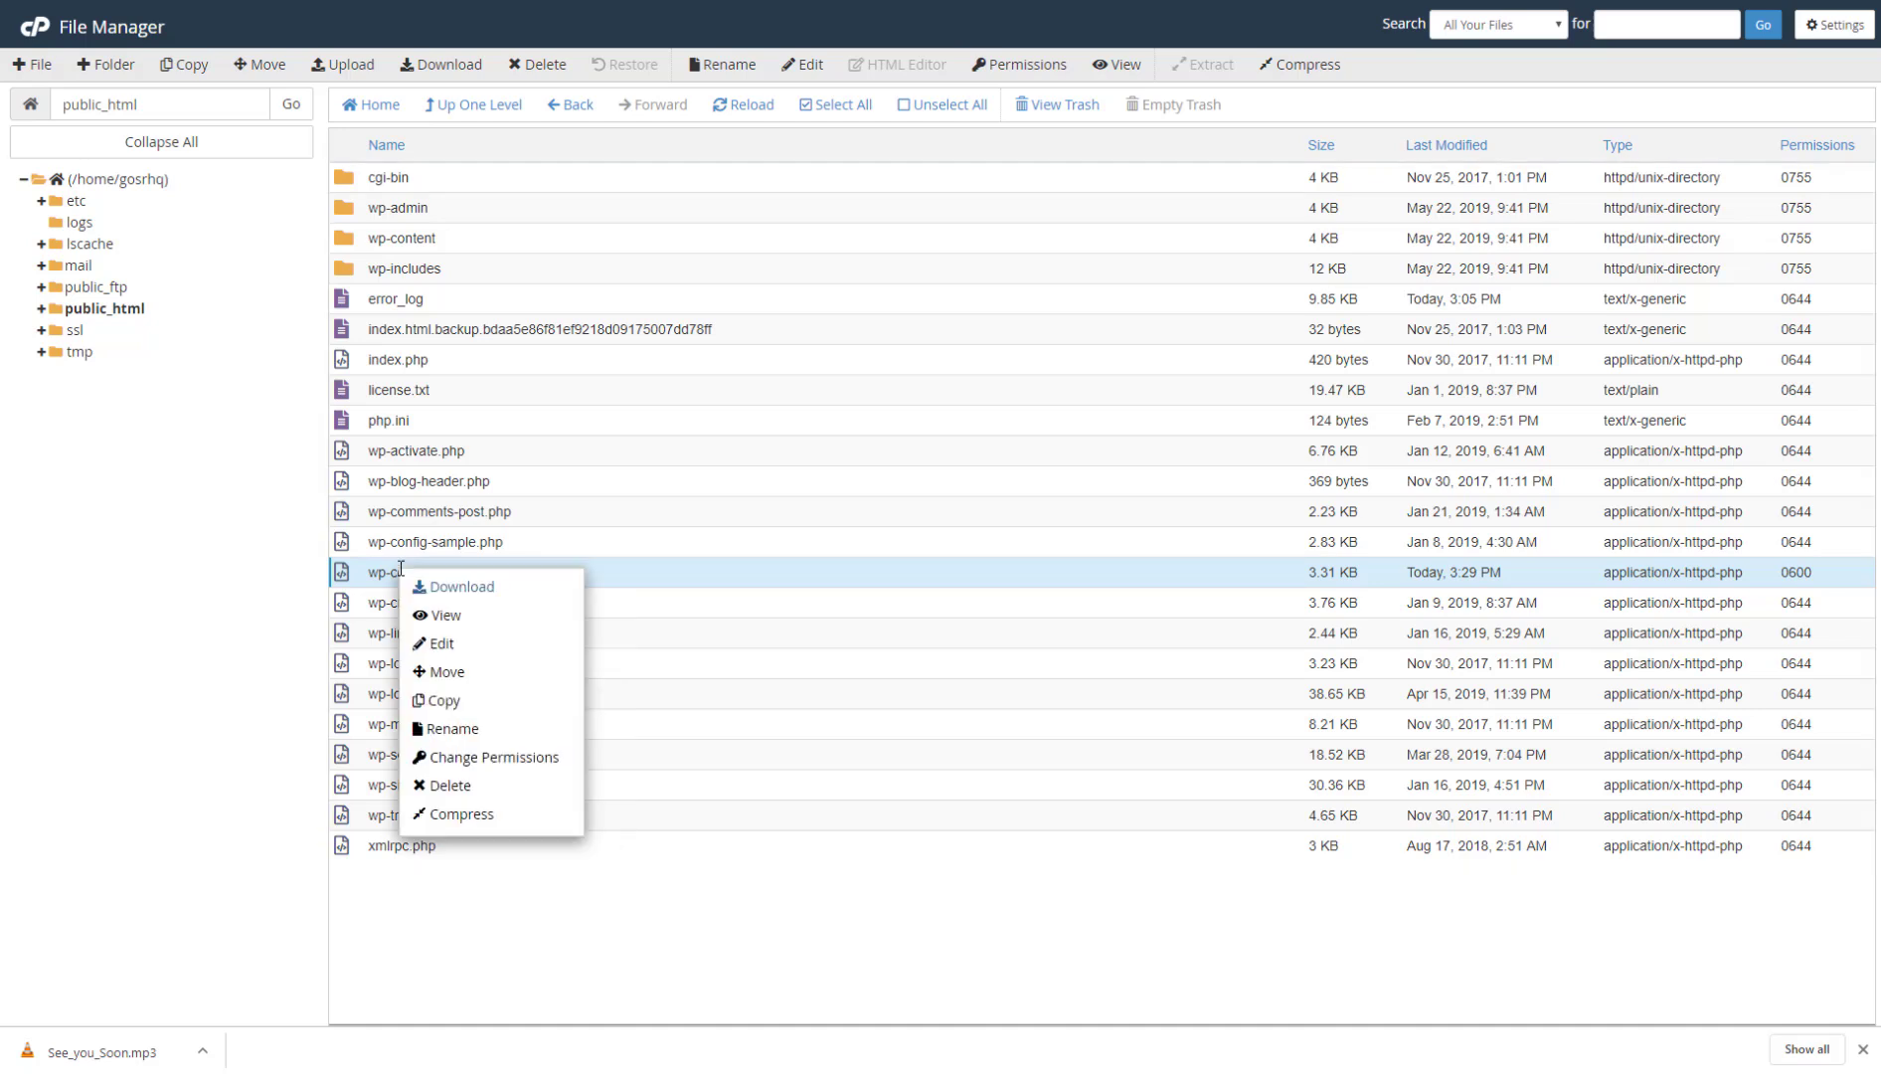
click(440, 643)
click(1114, 661)
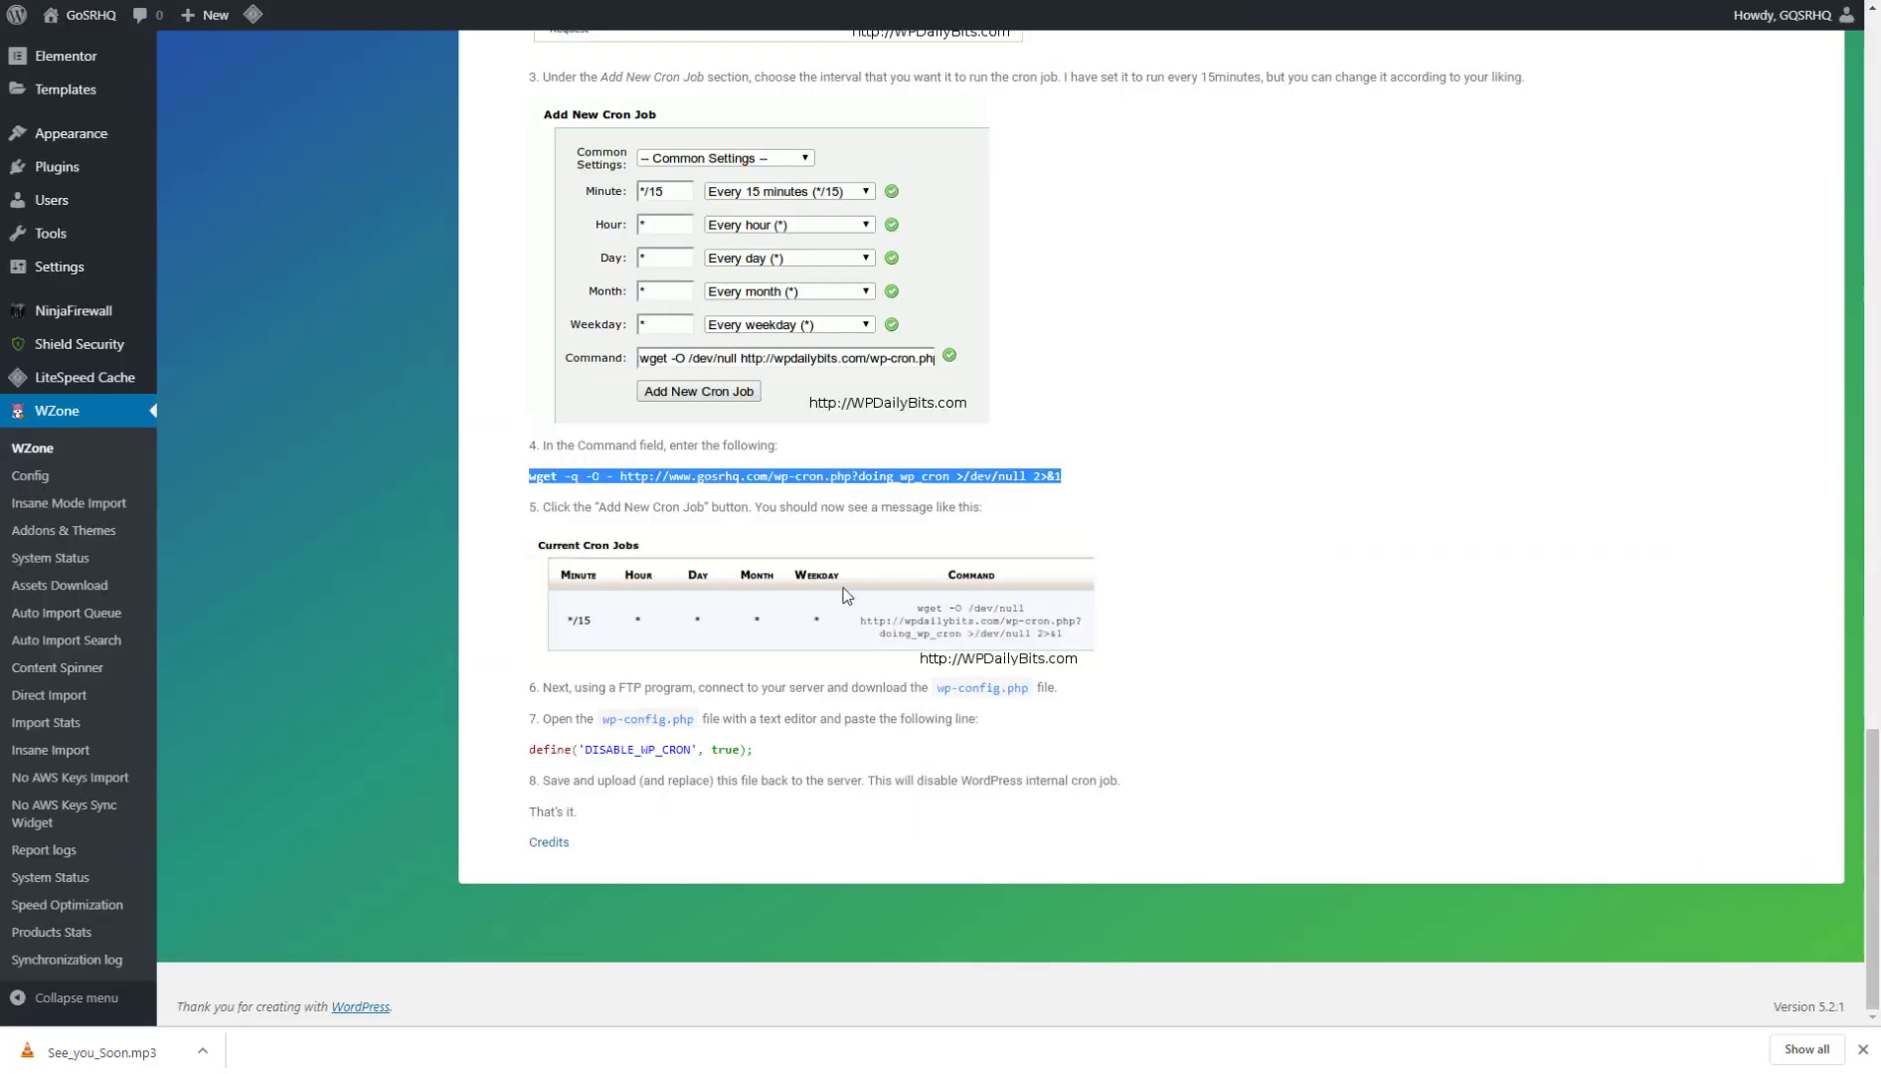
- Copy define('DISABLE_WP_CRON', true); from the WZone instructions, insert it on empty line 21 of wp-config.php, and save the file
drag(763, 755, 508, 760)
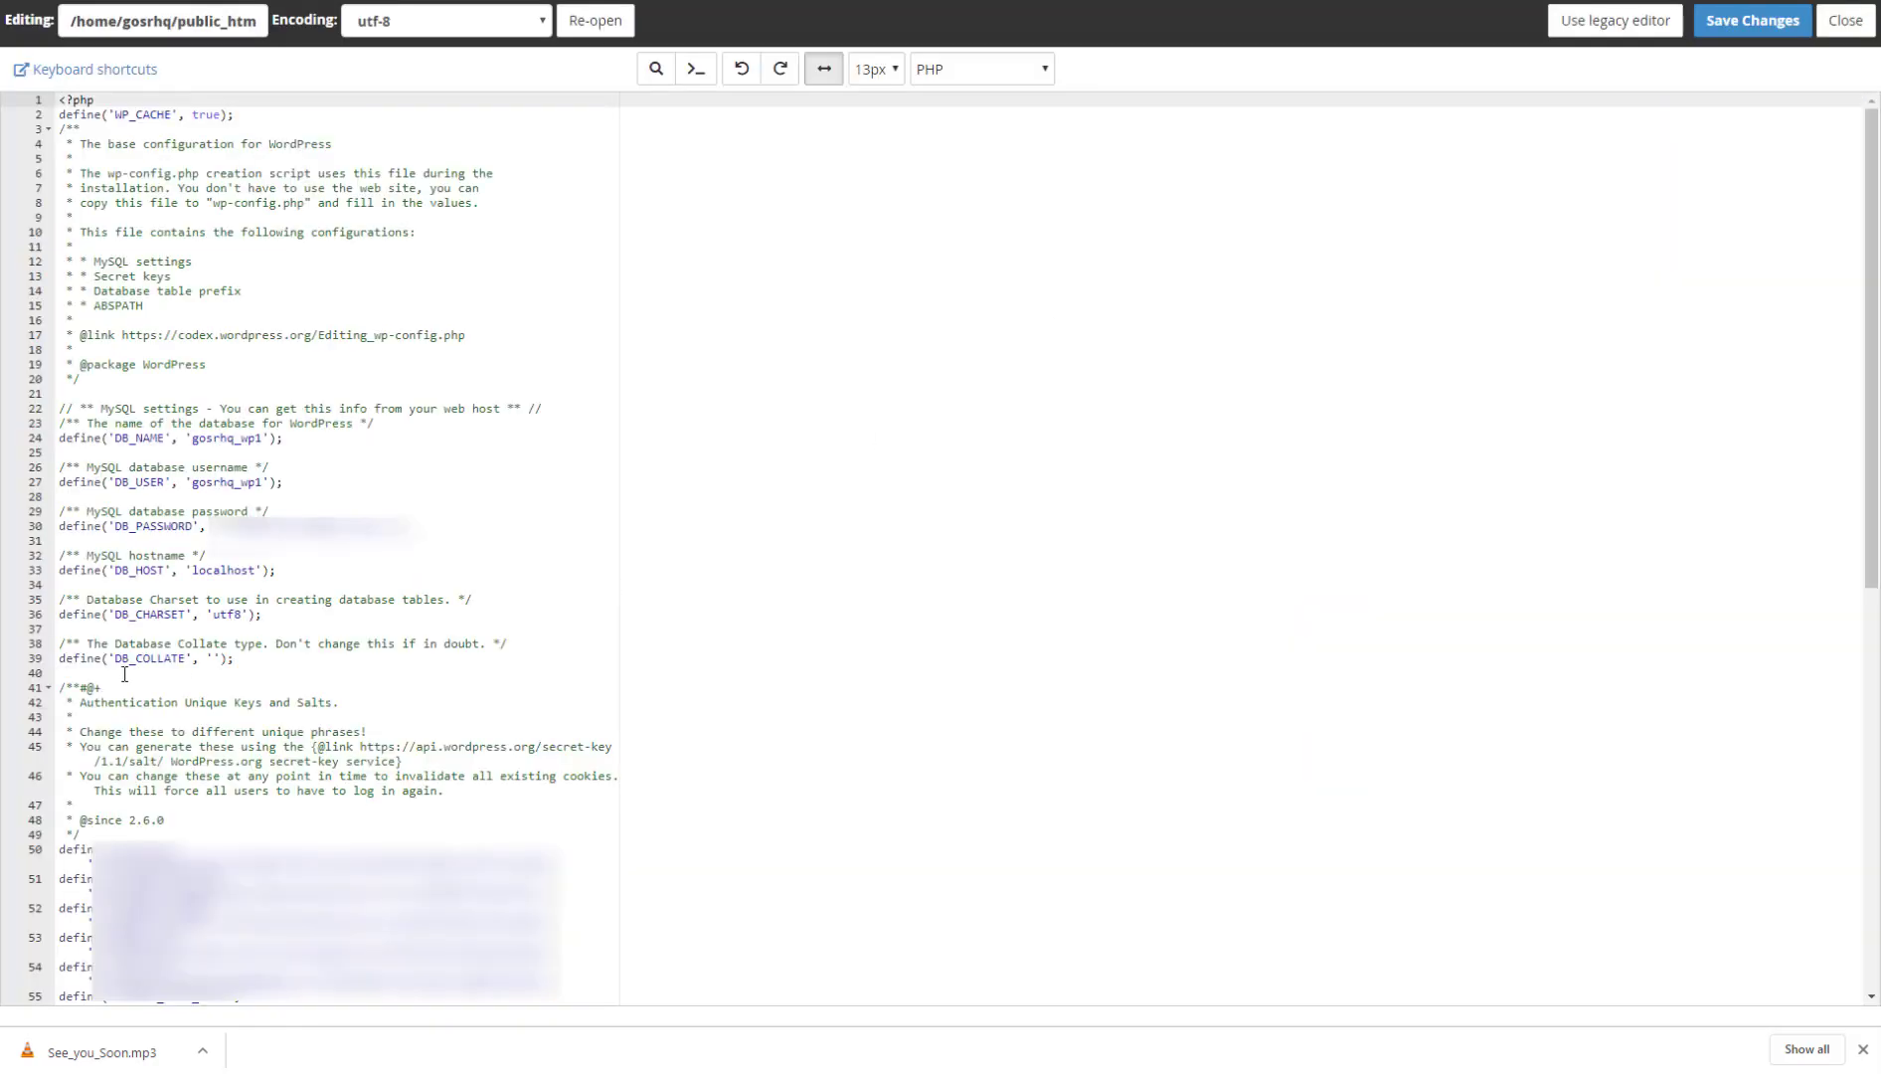
click(146, 382)
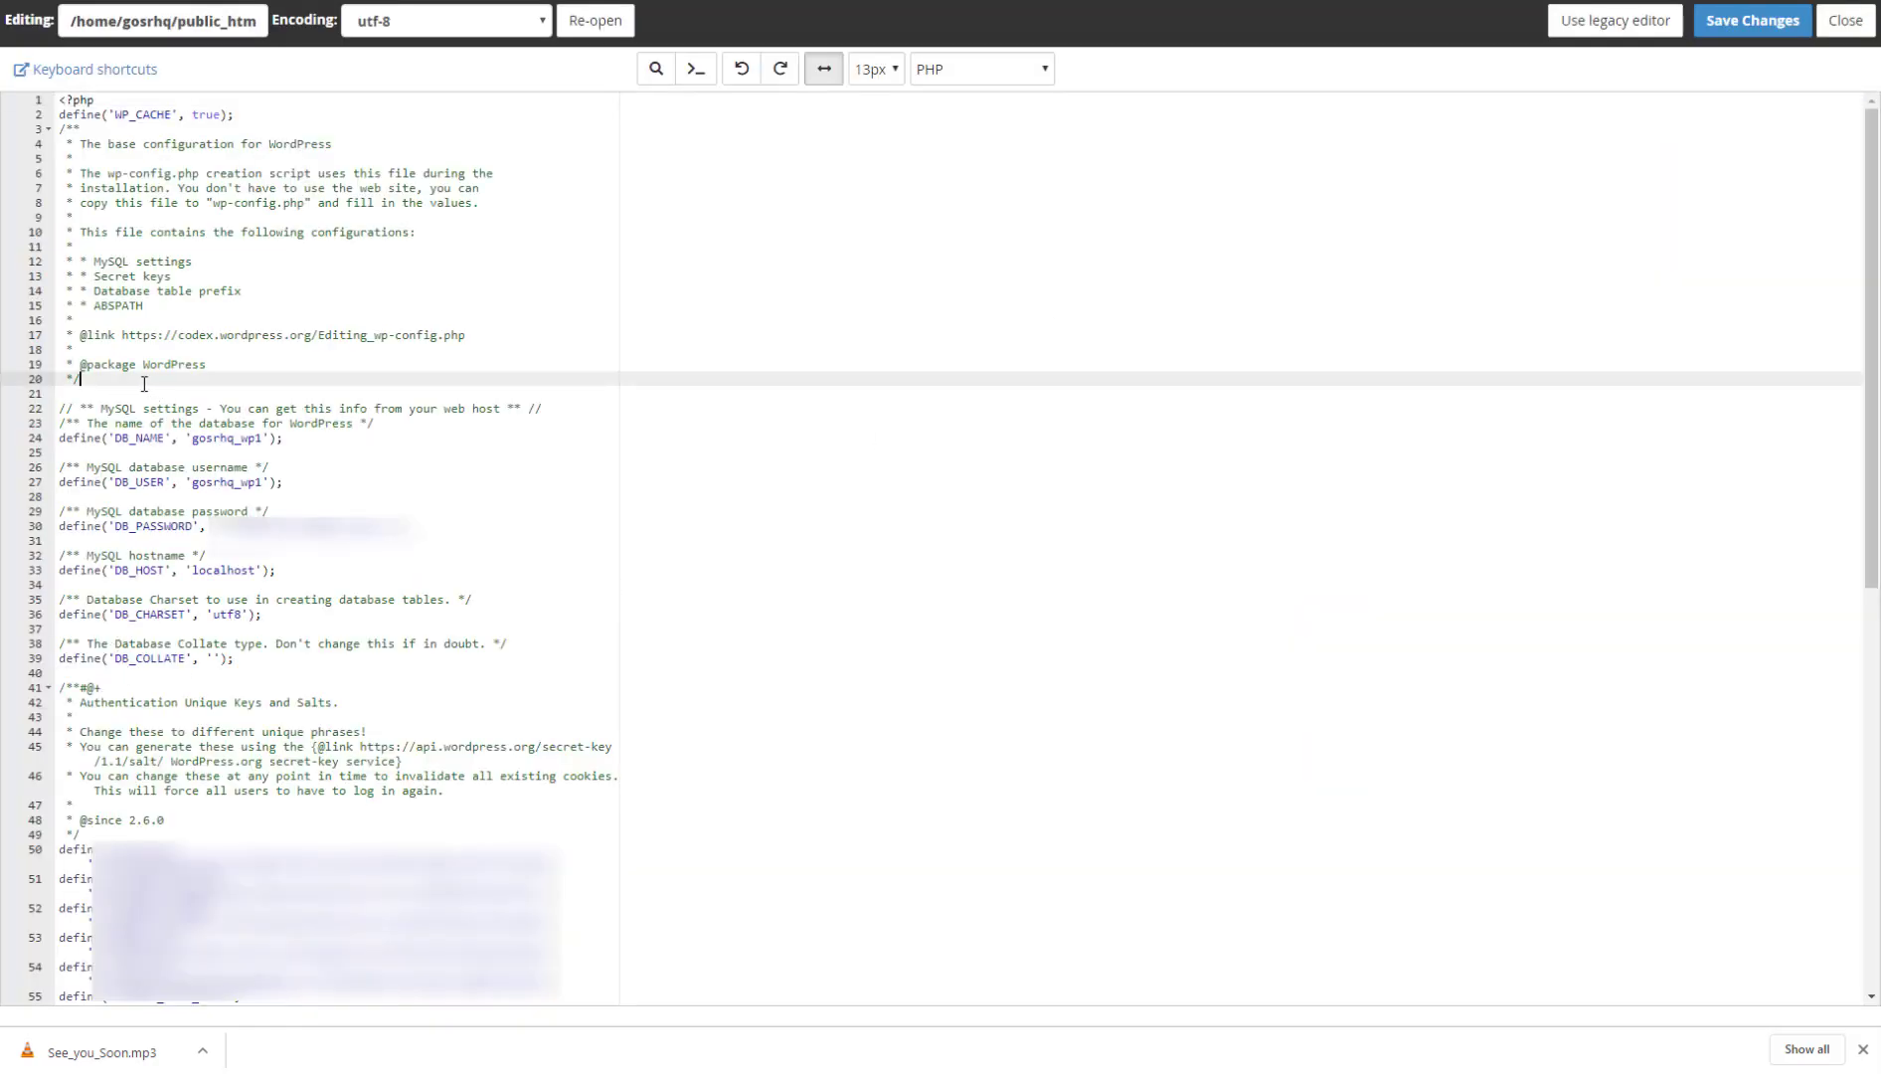
click(100, 392)
text(define('DISABLE_WP_CRON', true);)
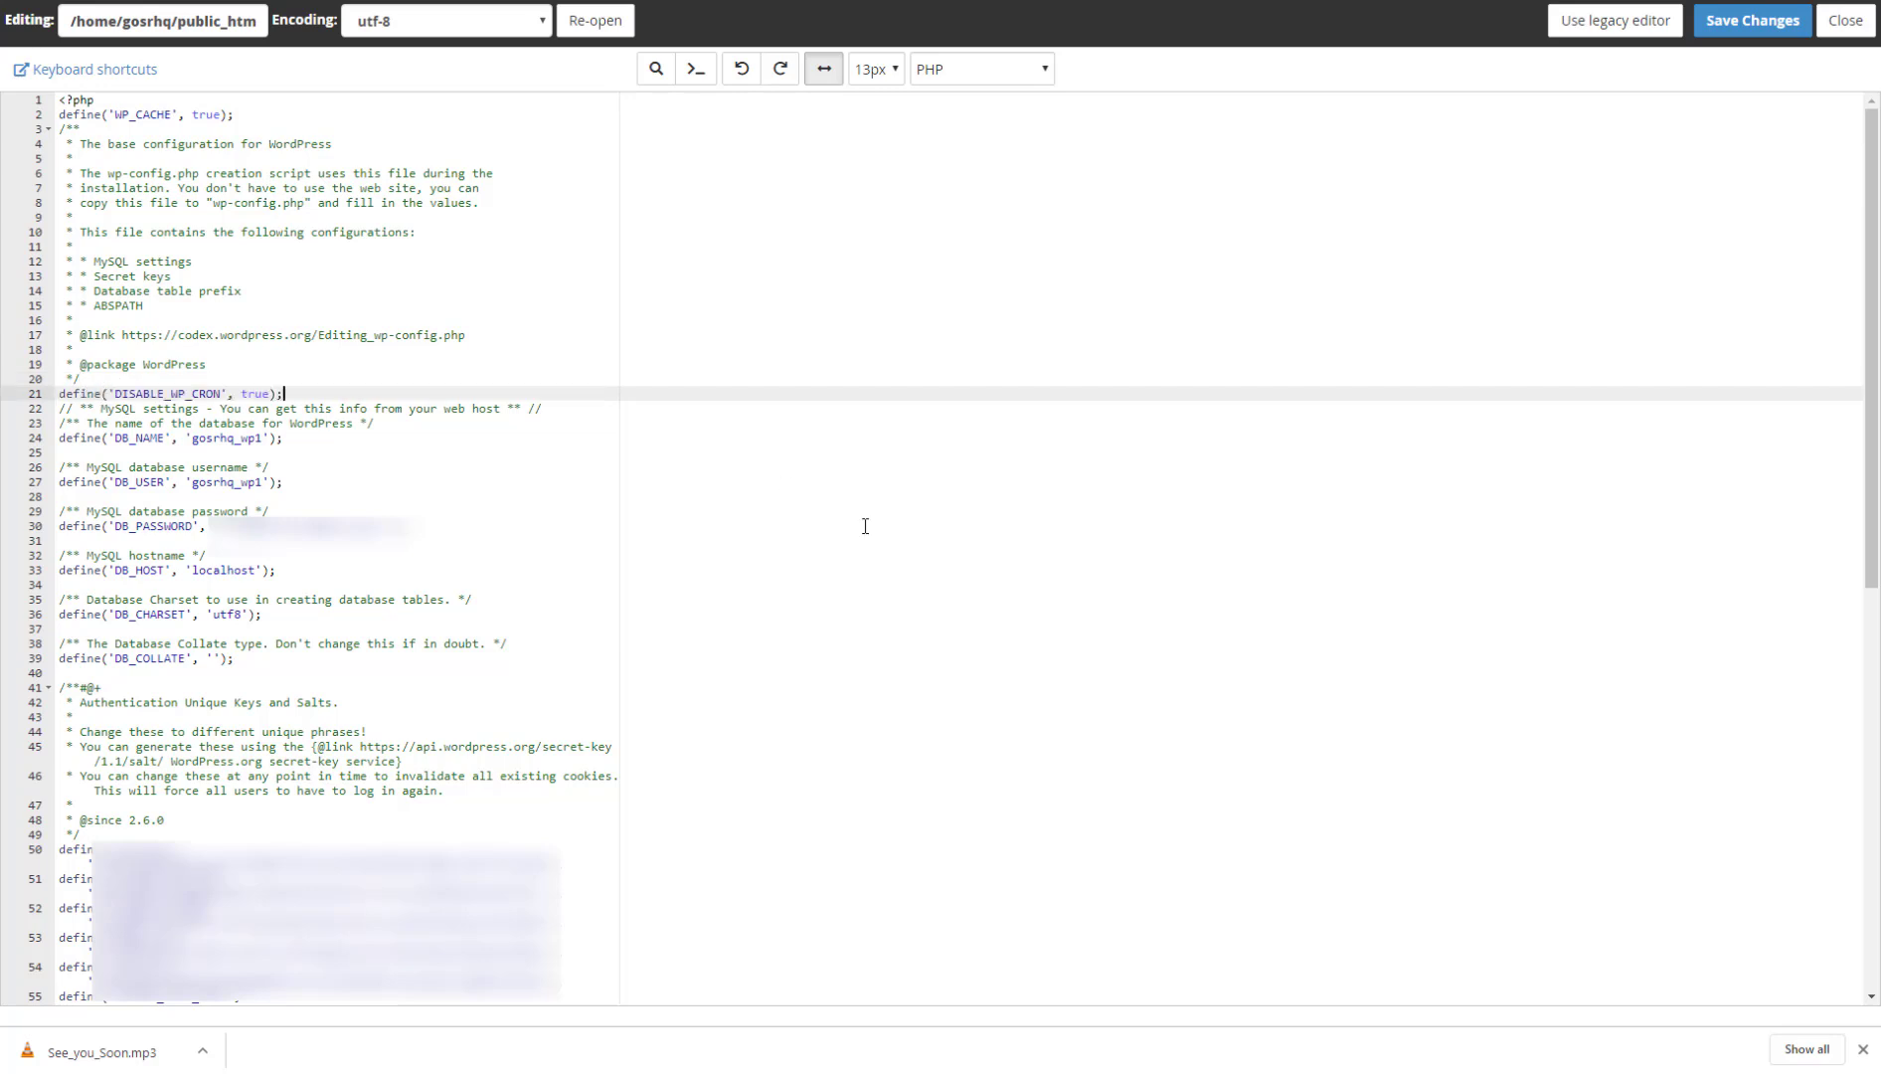
click(1754, 32)
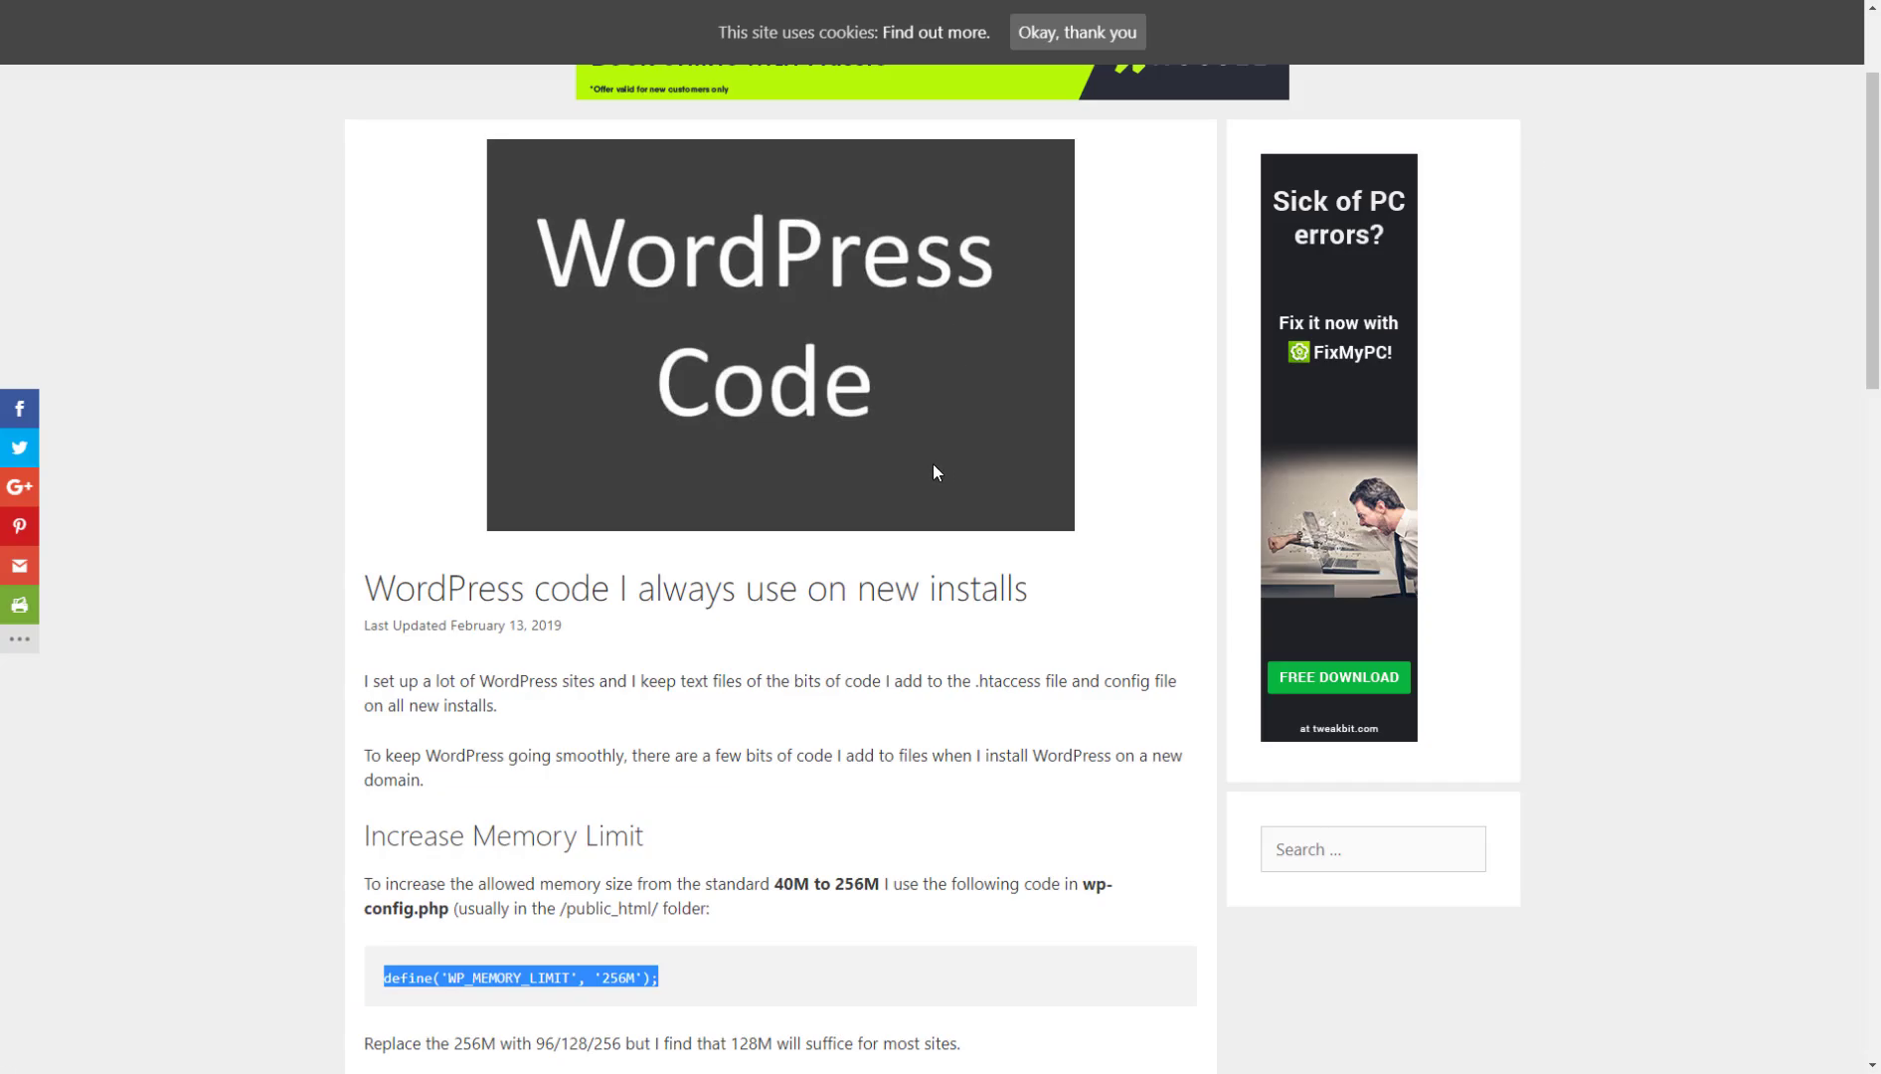
- Copy the command /usr/local/bin/php ~/public_html/wp-cron.php >/dev/null 2>&1 from the Disable WP-Cron section of the iUseful.com article
scroll(934, 463, down, 6)
click(879, 497)
scroll(827, 586, down, 3)
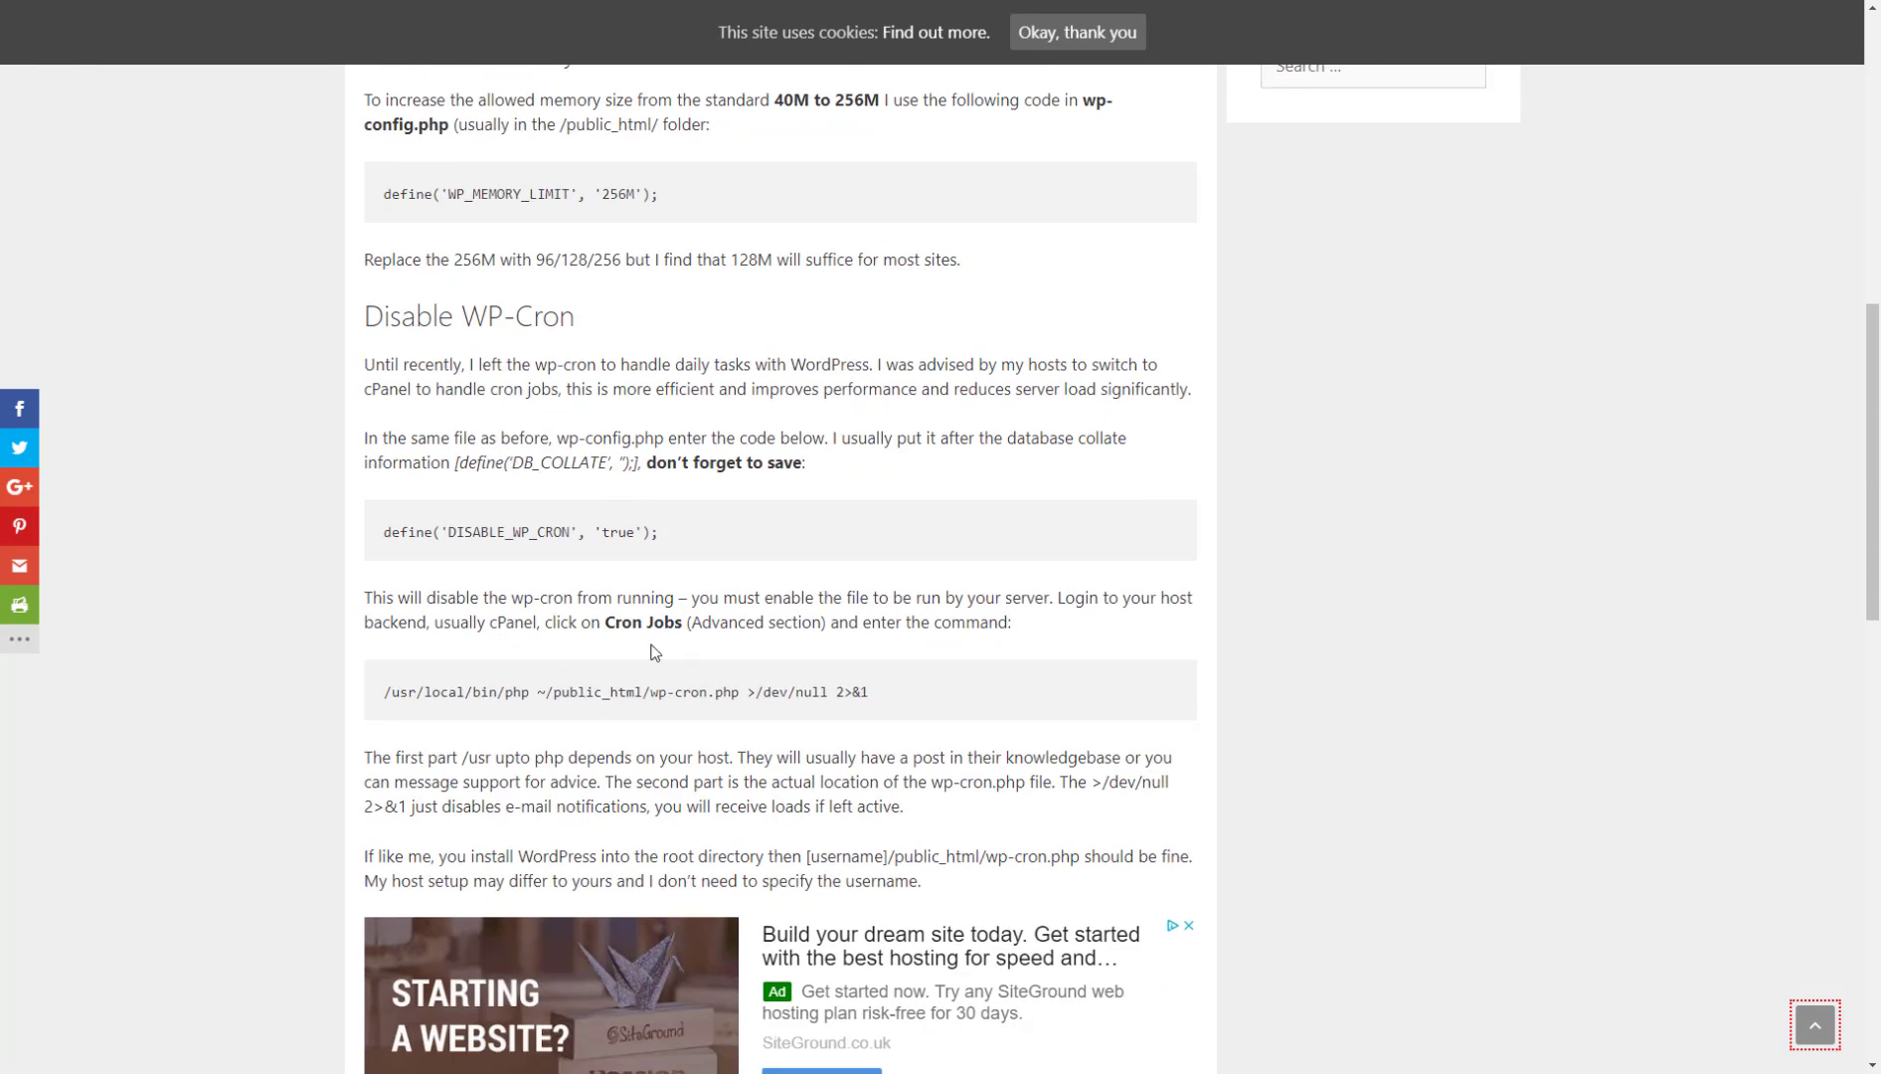
drag(838, 696, 387, 701)
key(ctrl+c)
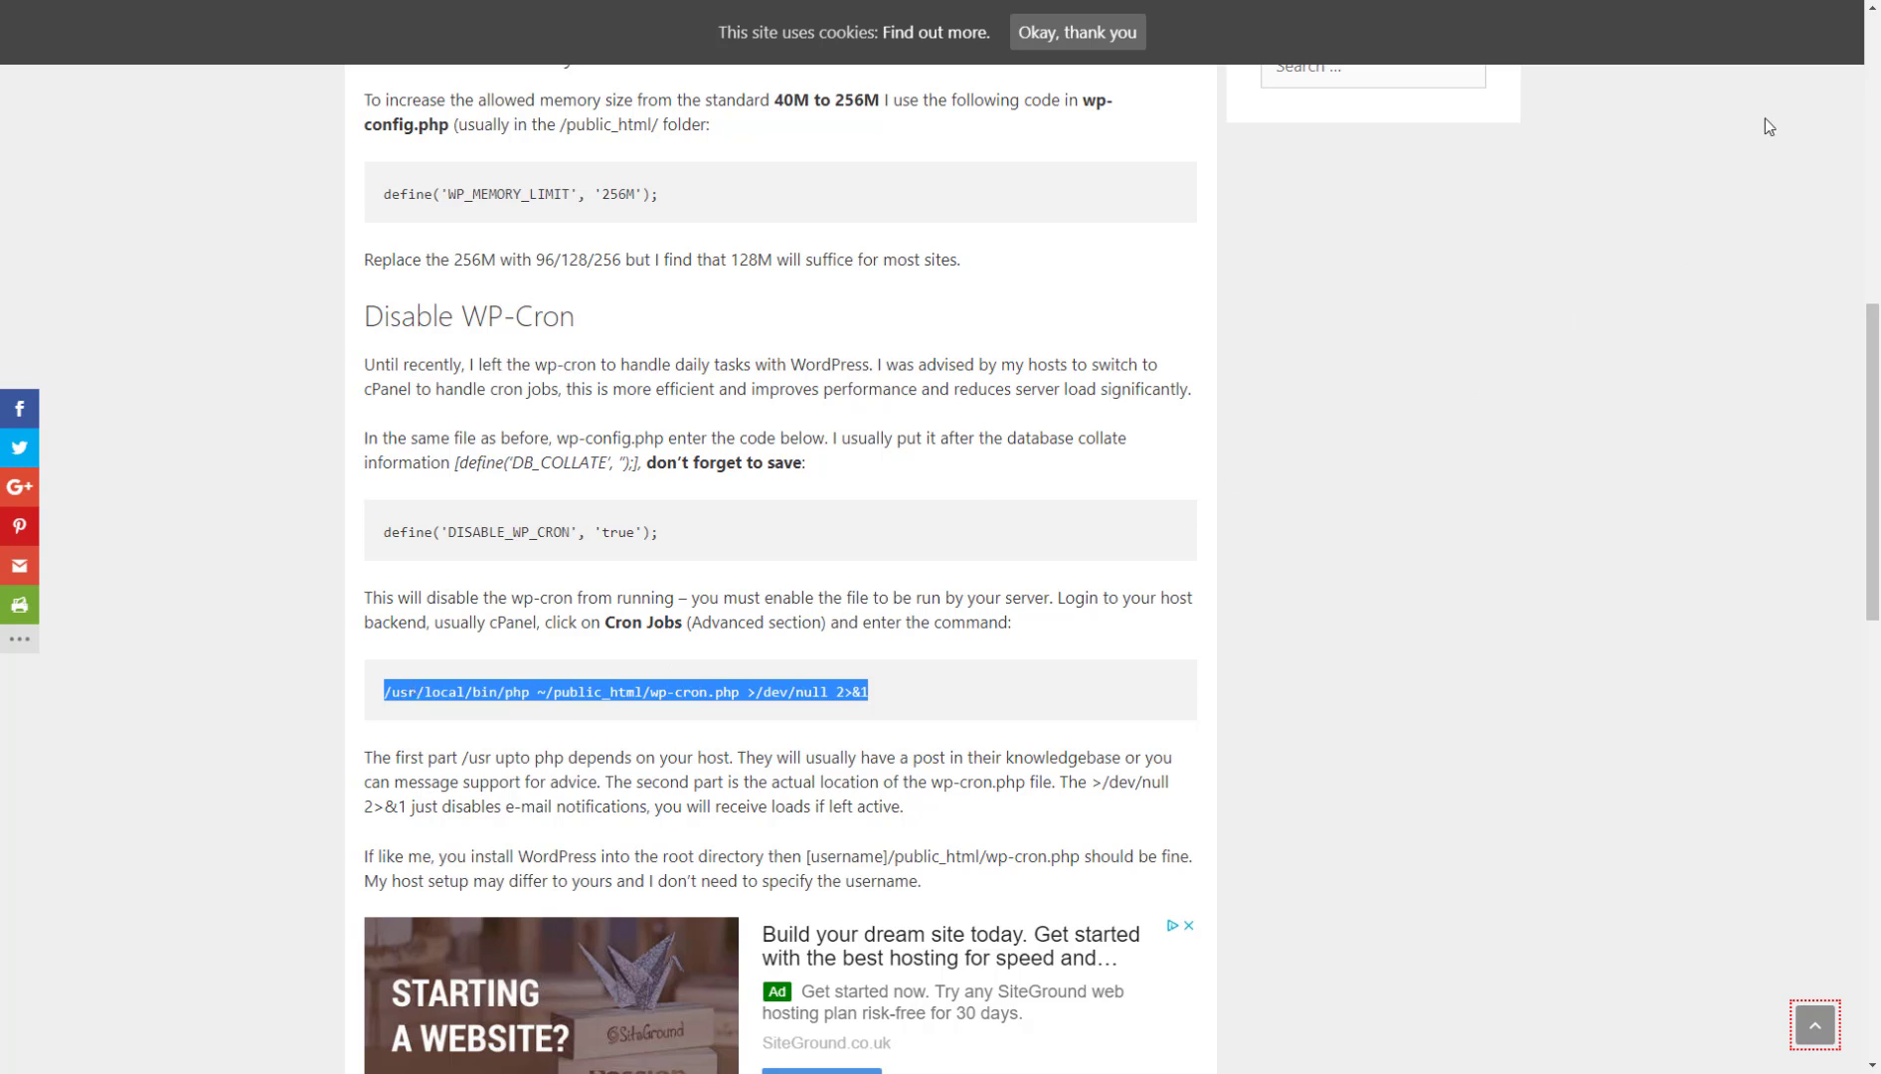
scroll(1101, 591, up, 9)
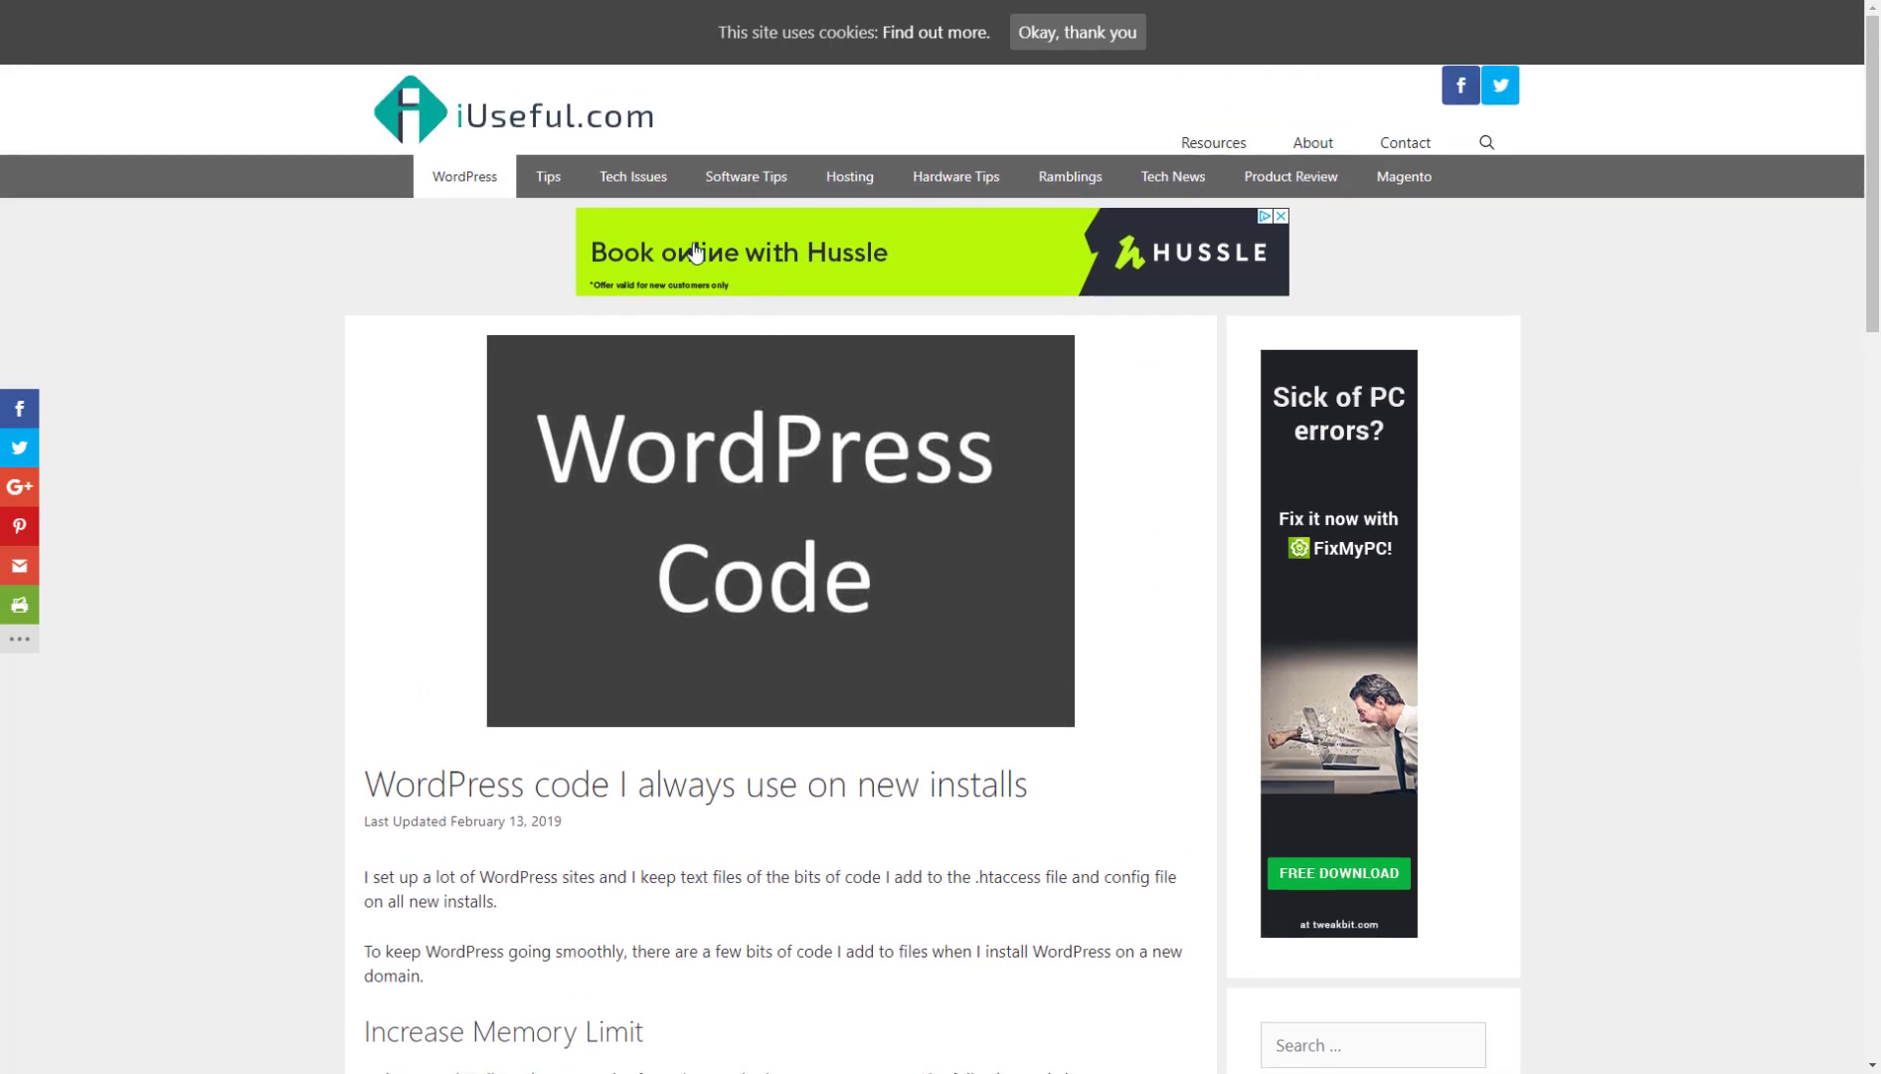
scroll(604, 544, down, 5)
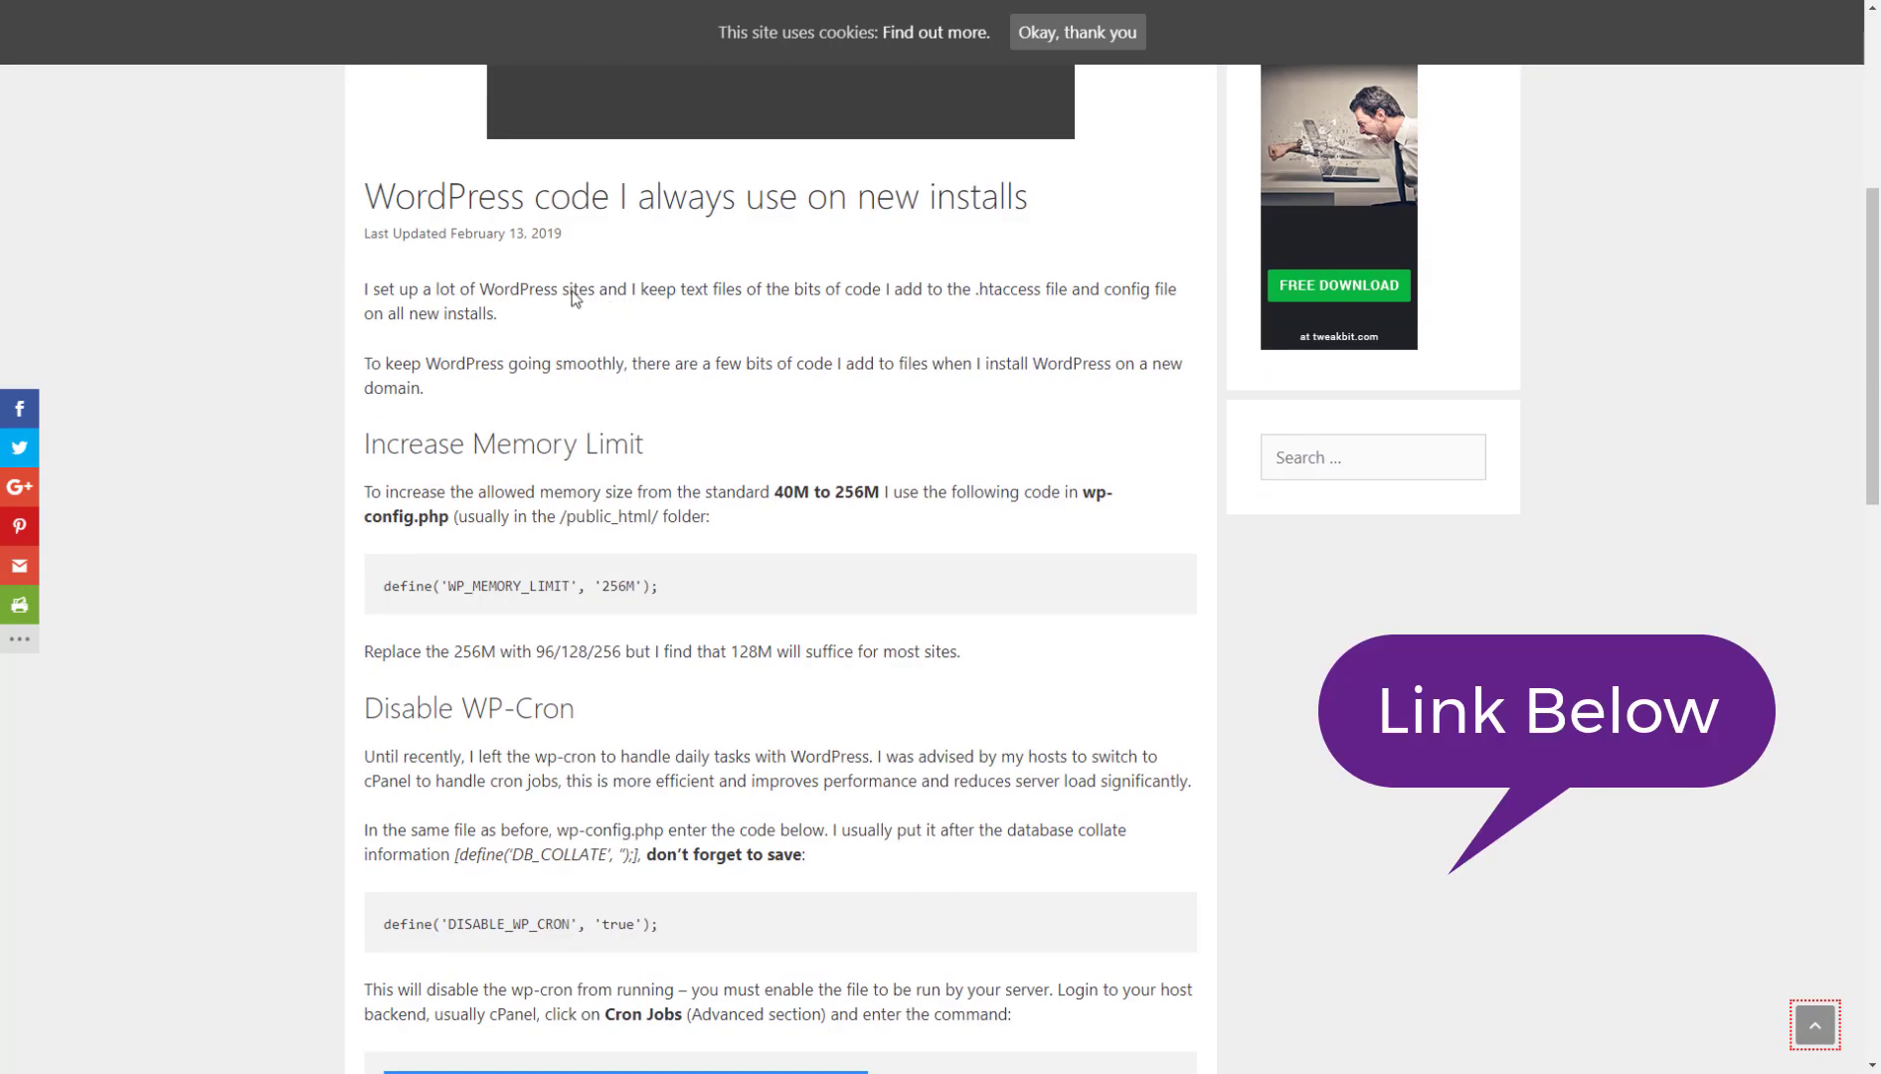
scroll(596, 457, down, 3)
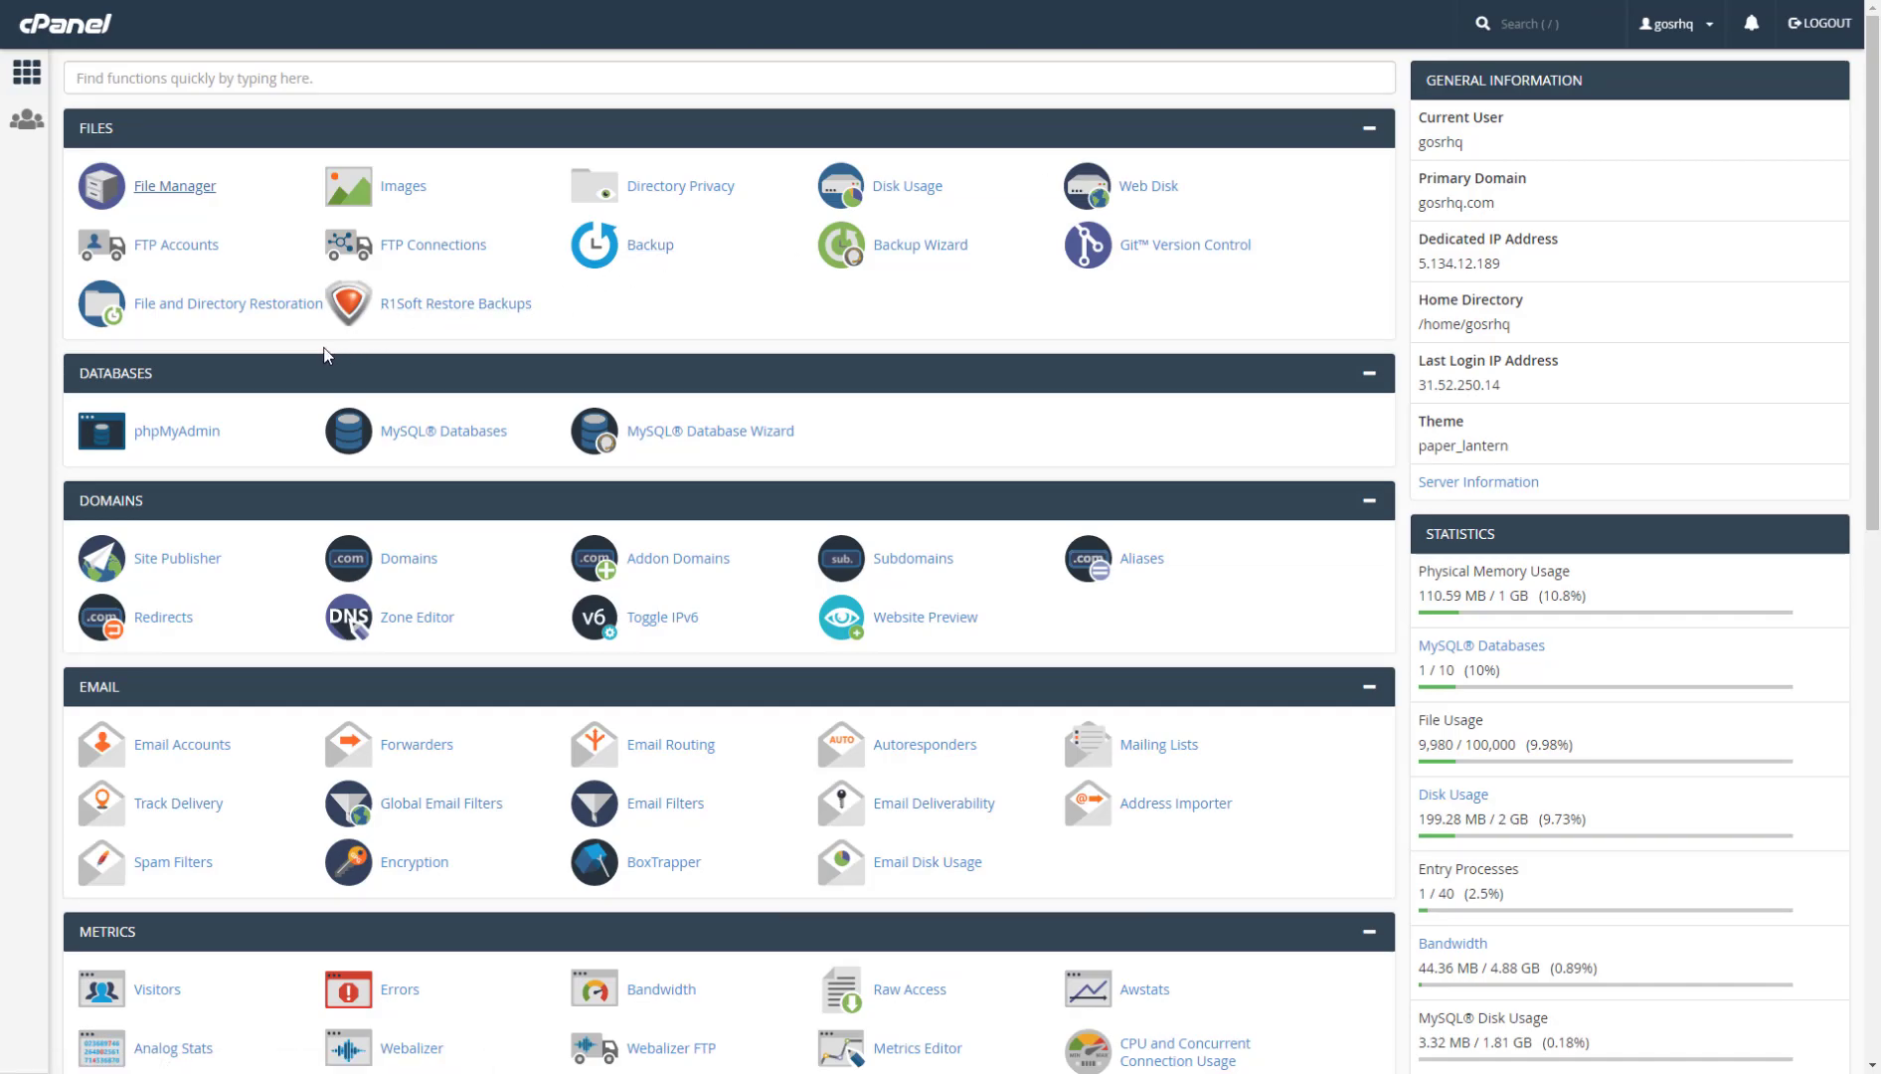
- Go to Cron Jobs in cPanel and delete the existing wget cron job, confirming the deletion
scroll(336, 348, down, 5)
scroll(336, 345, down, 4)
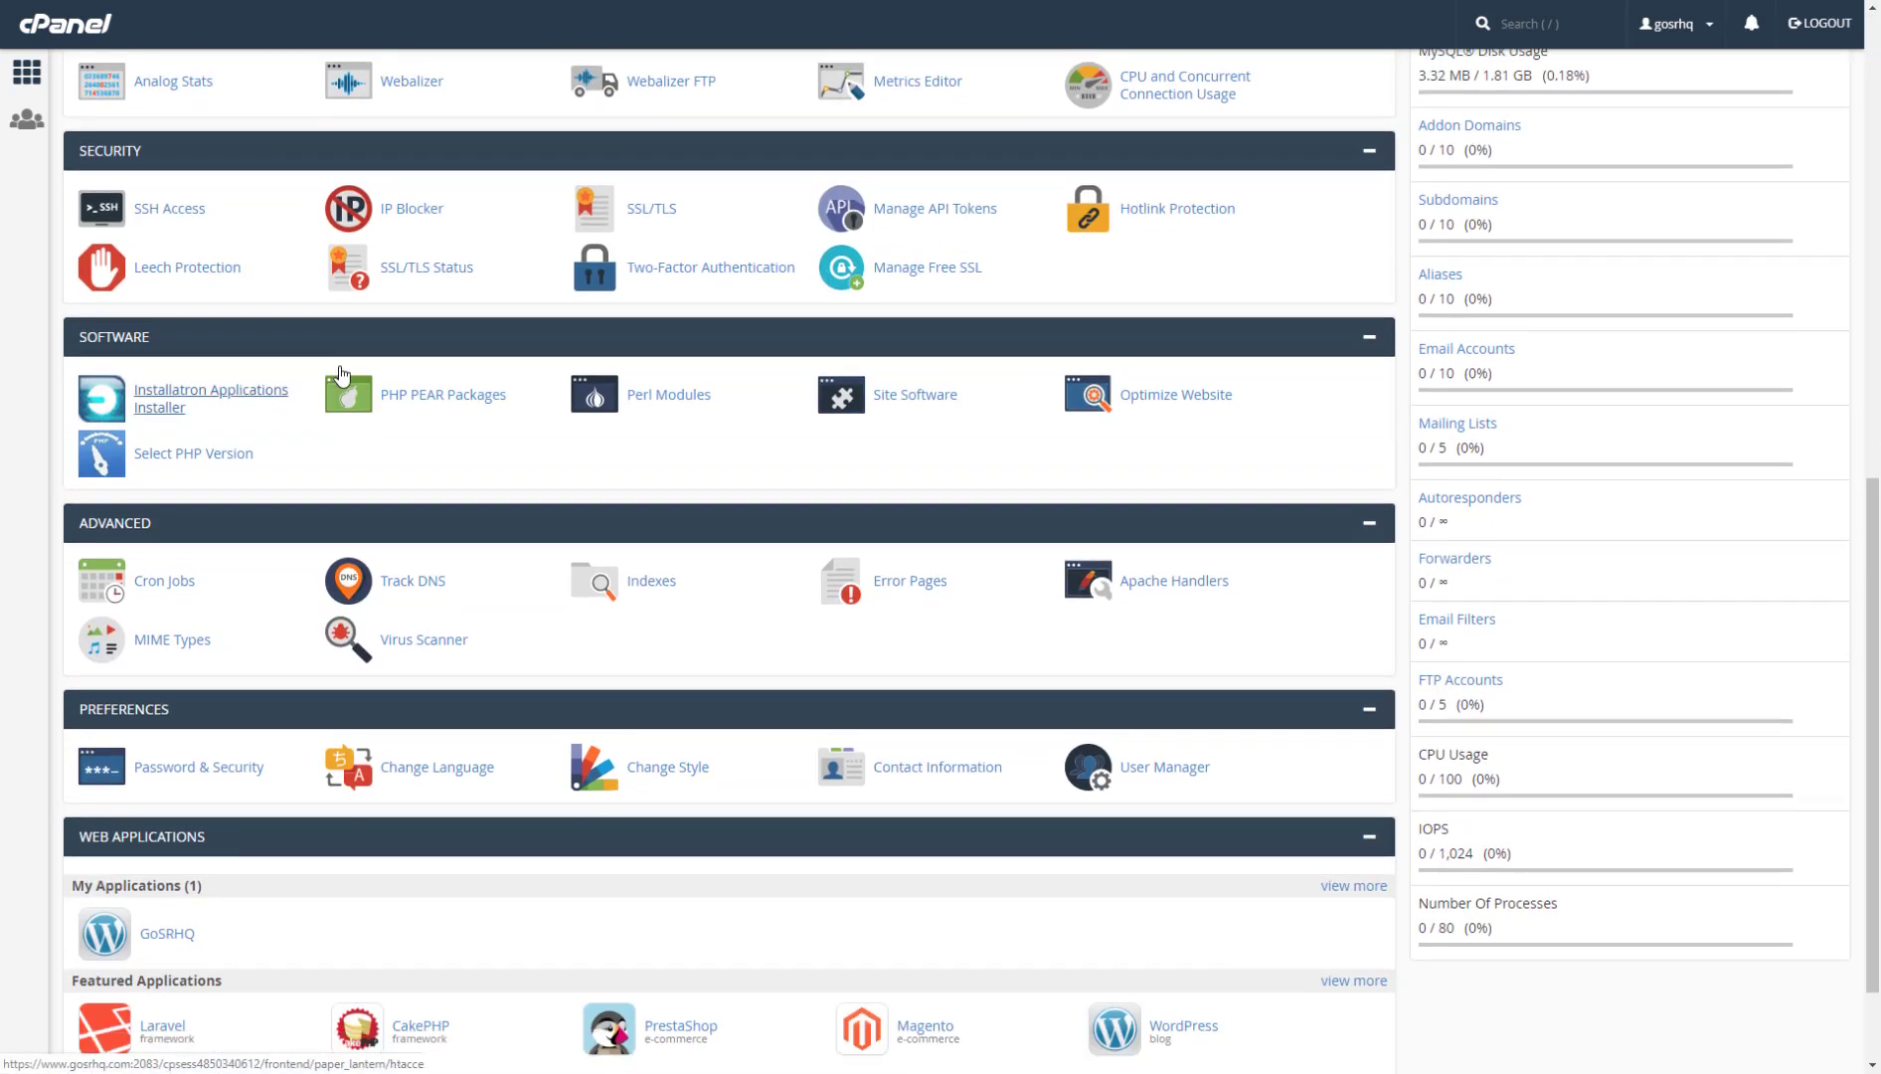
click(169, 569)
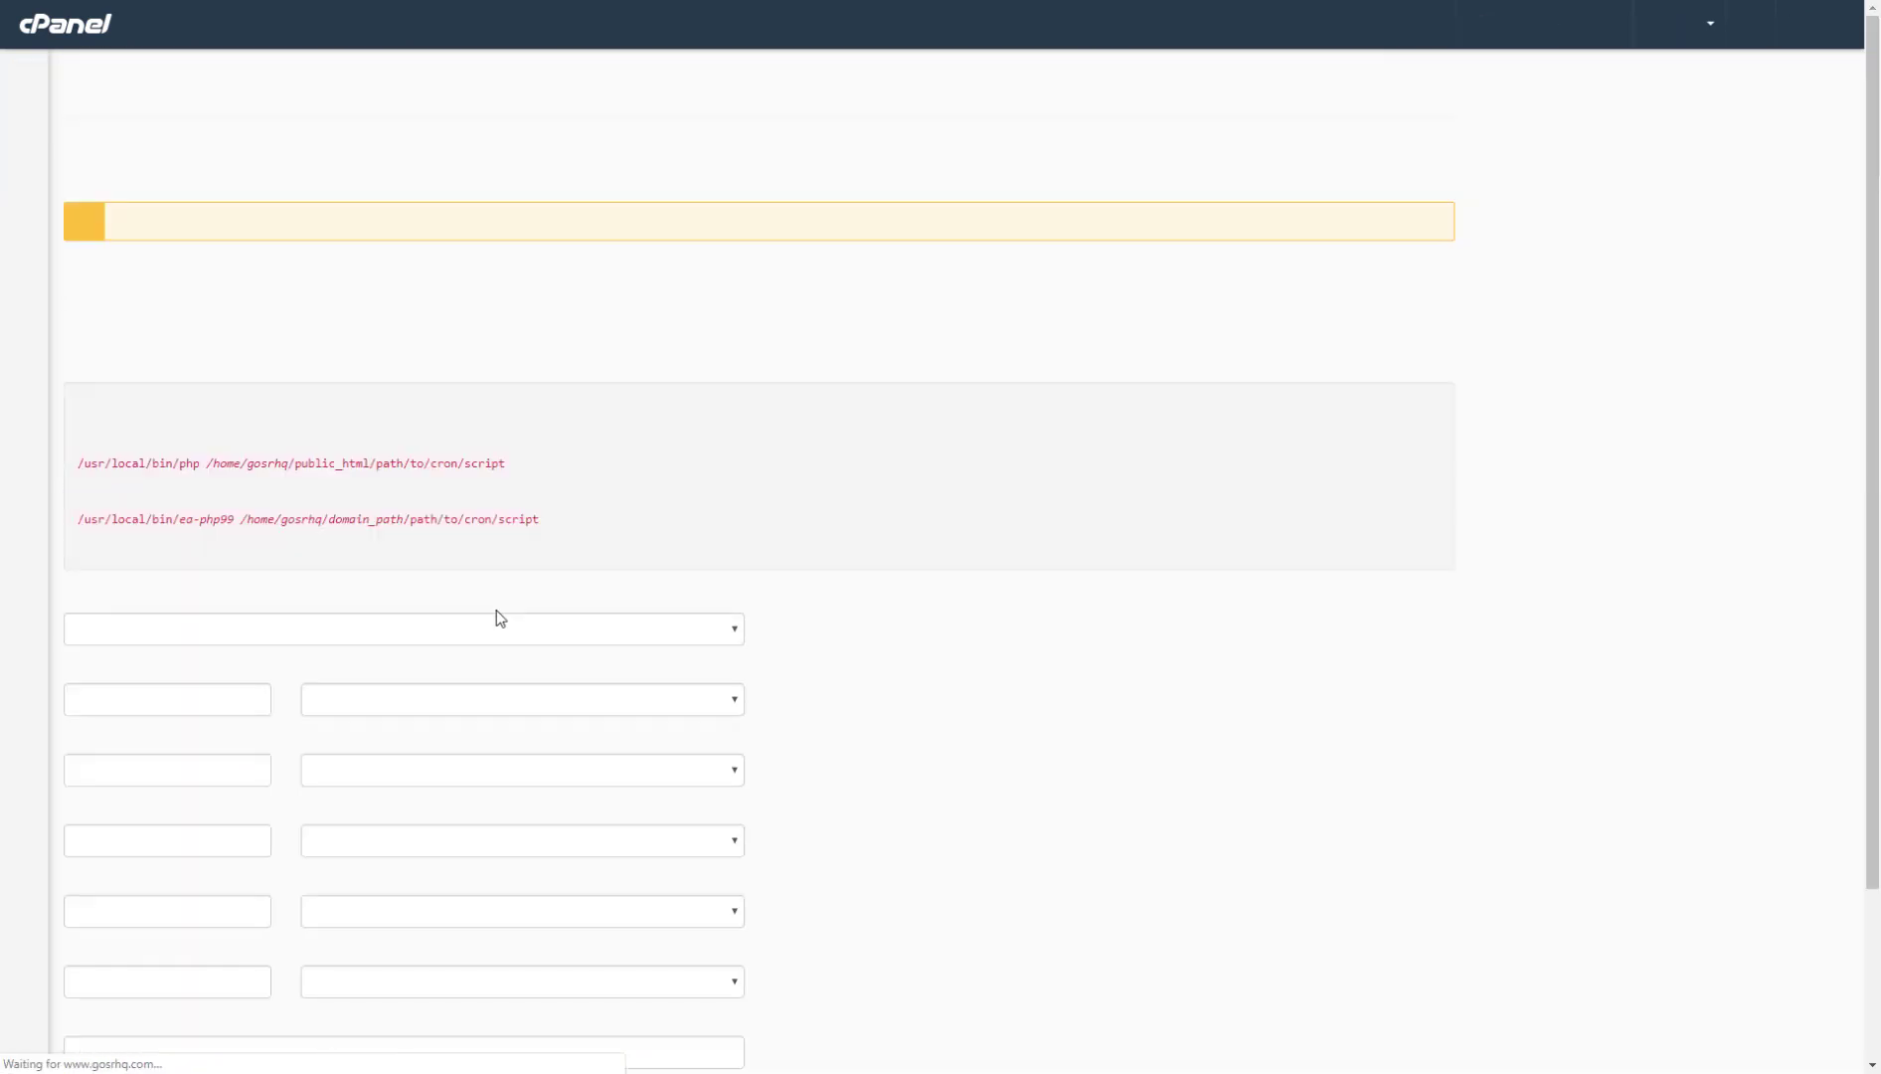
scroll(530, 660, down, 5)
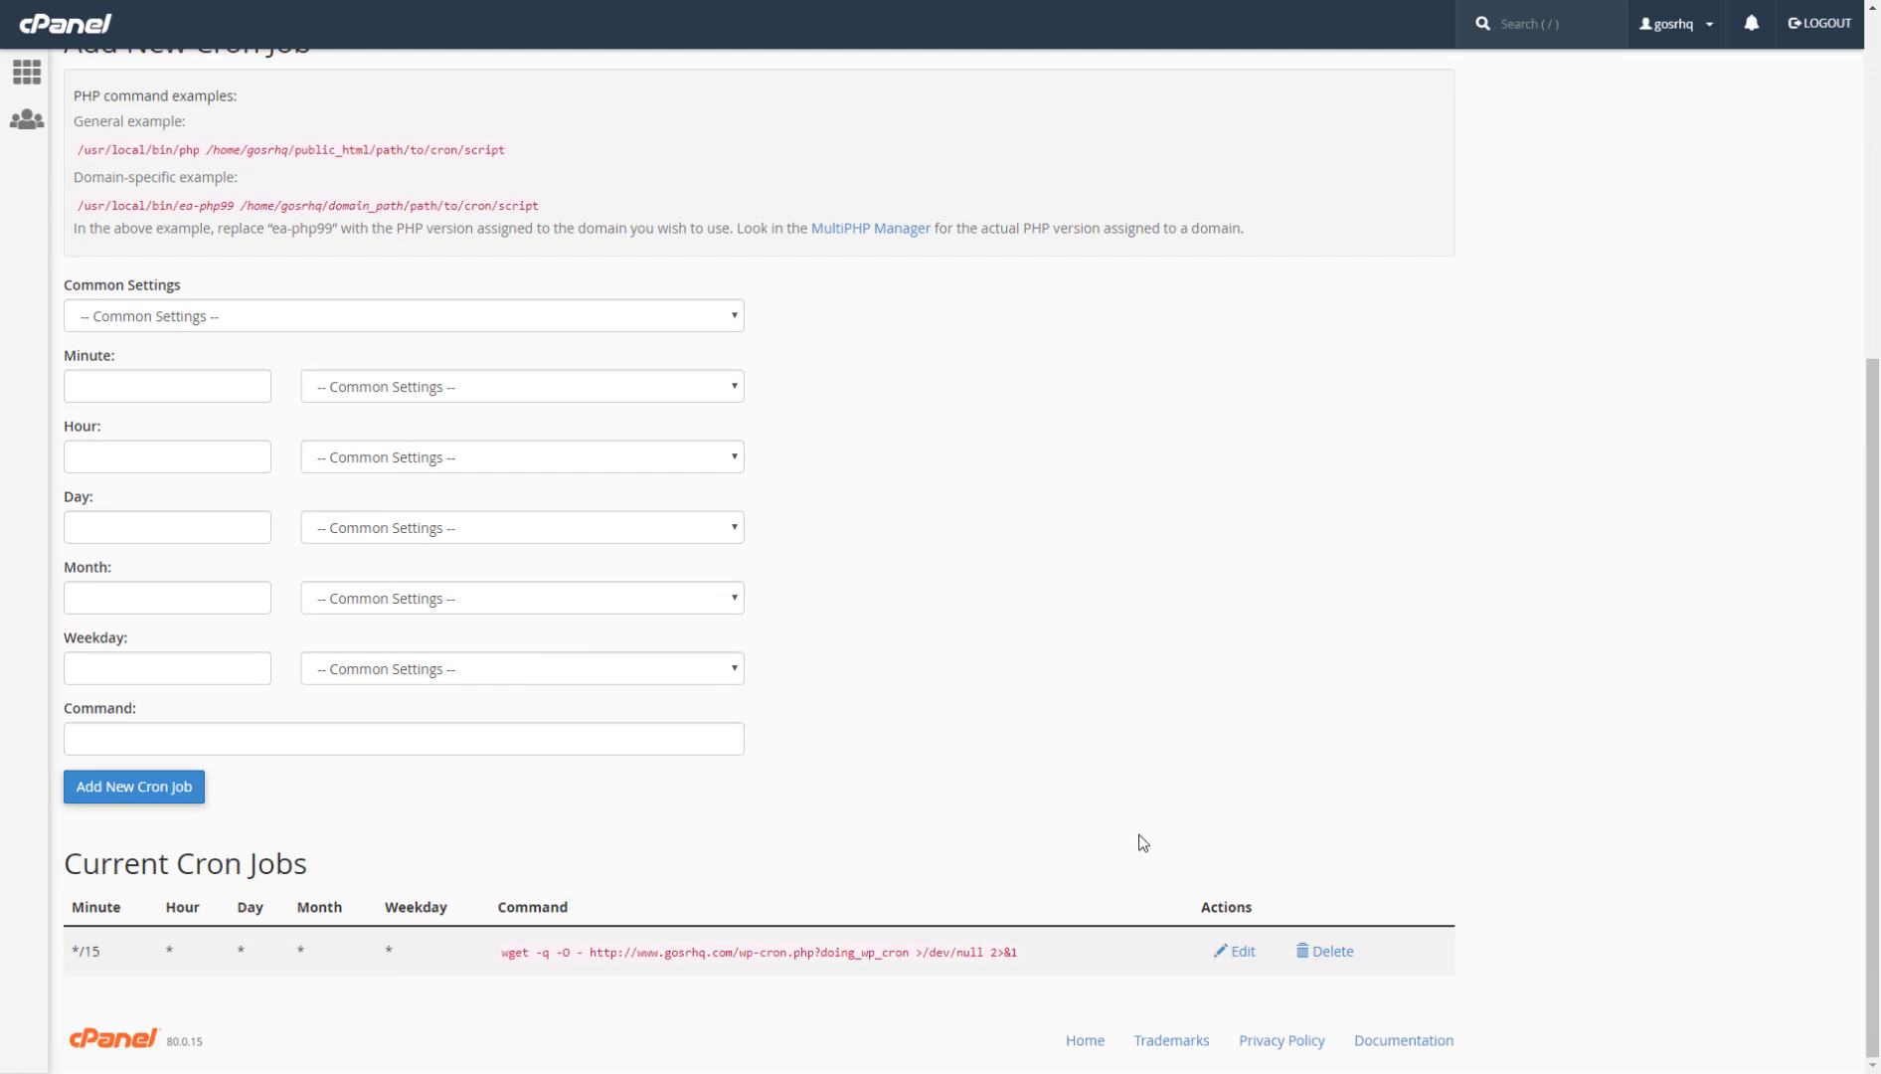
click(1332, 952)
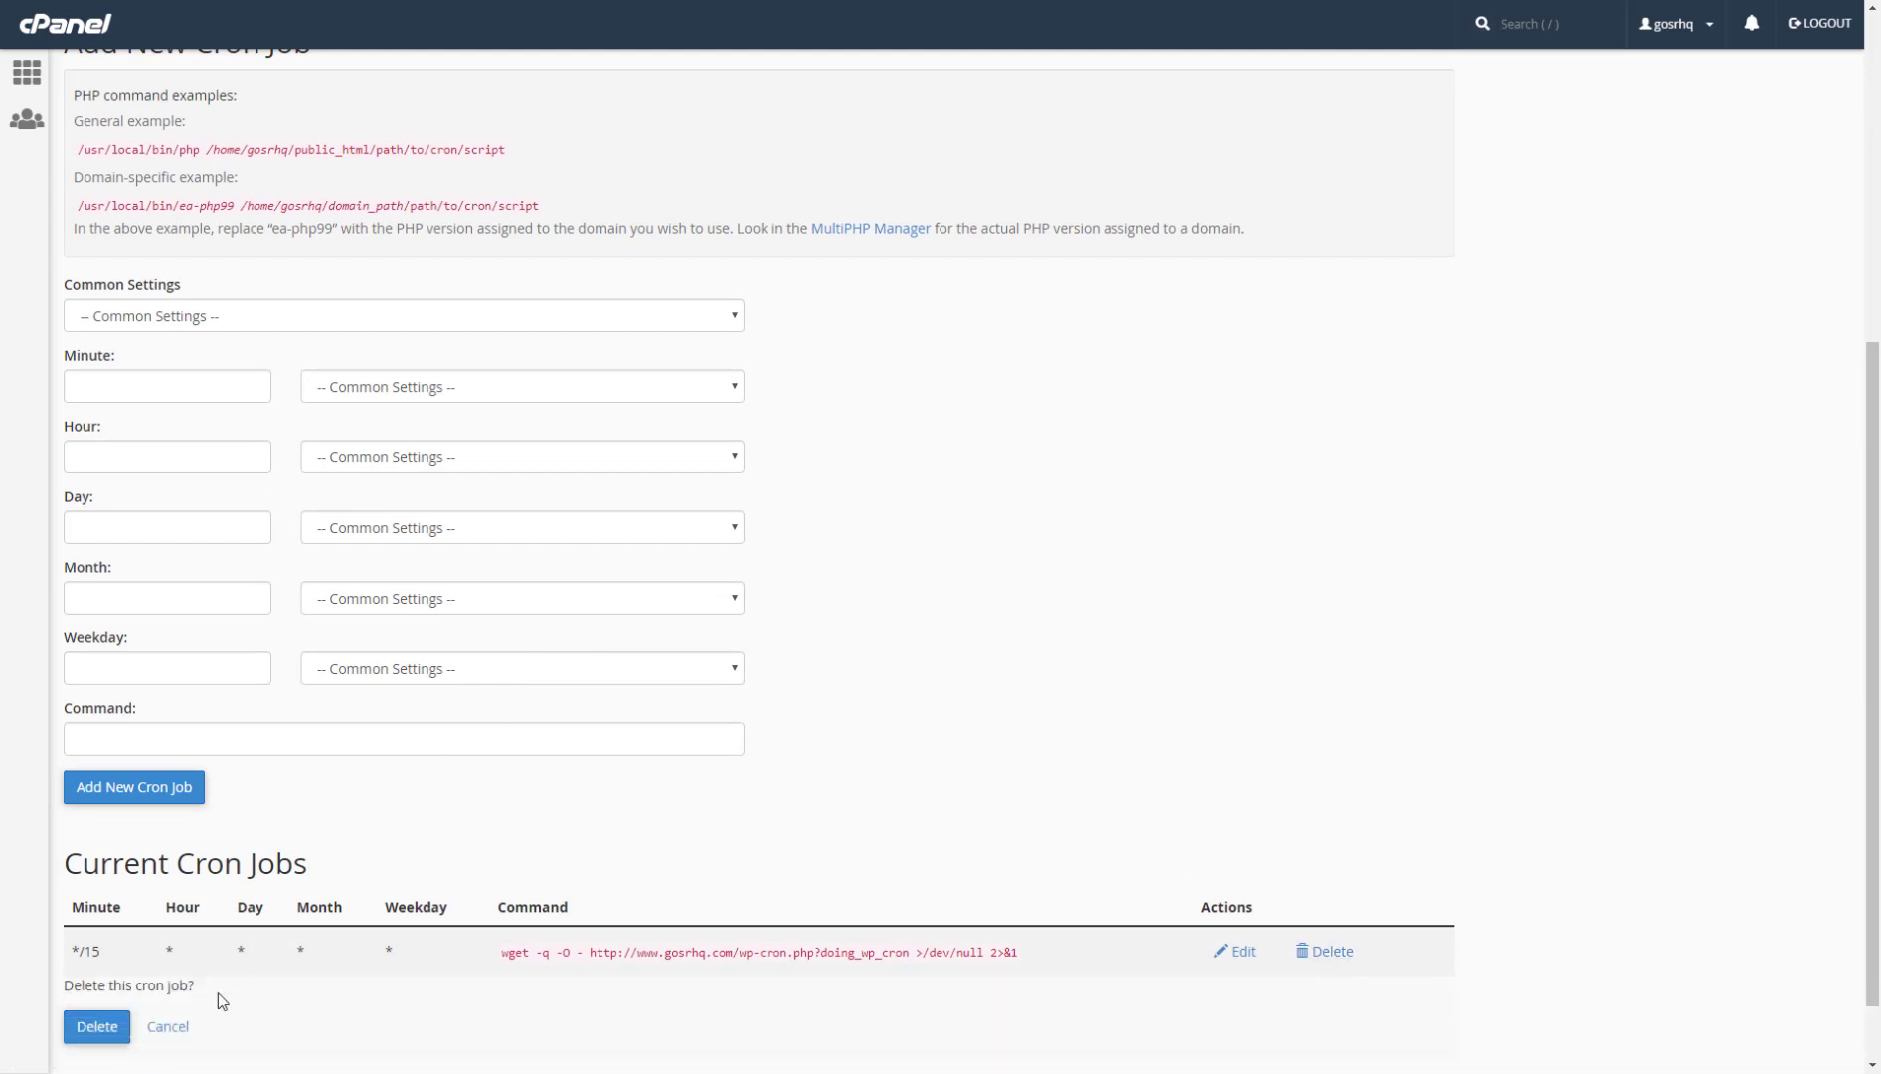
click(95, 1026)
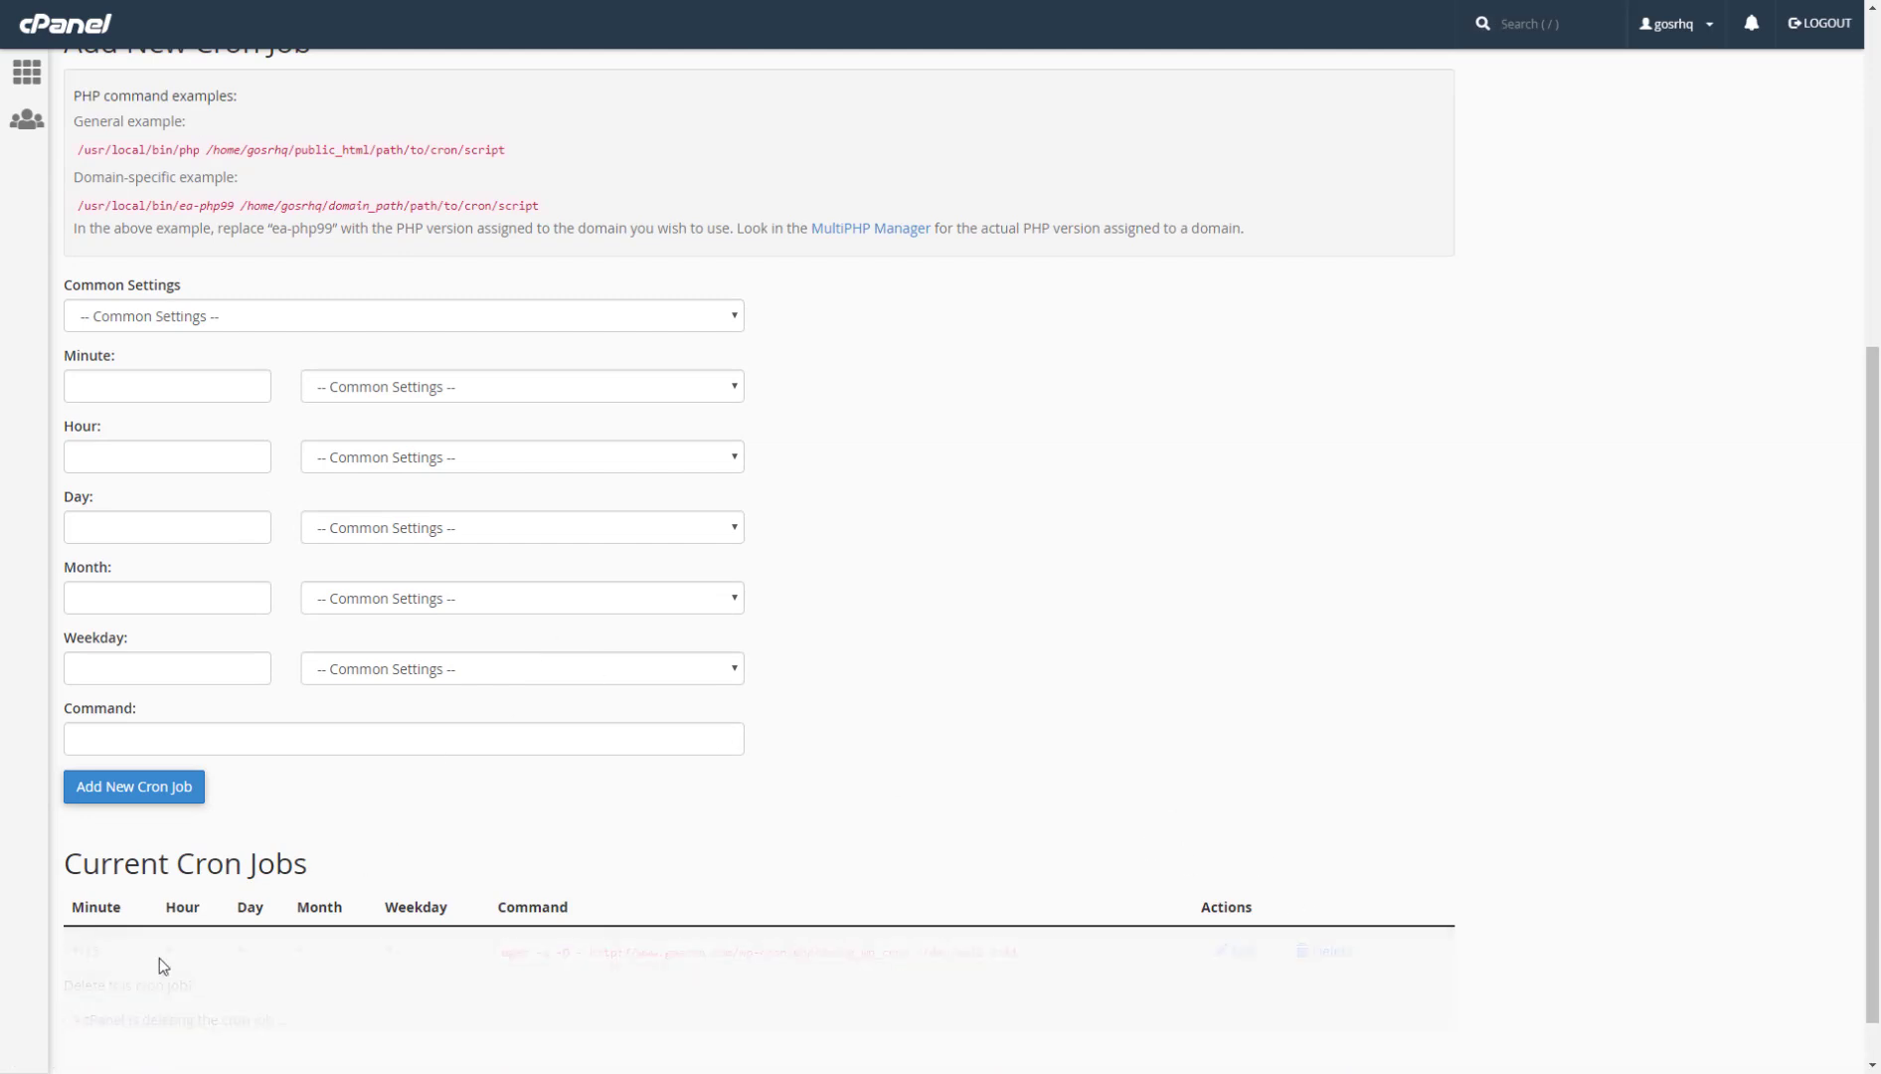
- Add a cron job with the Once Per Five Minutes preset and the copied command /usr/local/bin/php ~/public_html/wp-cron.php >/dev/null 2>&1
click(235, 751)
key(ctrl+v)
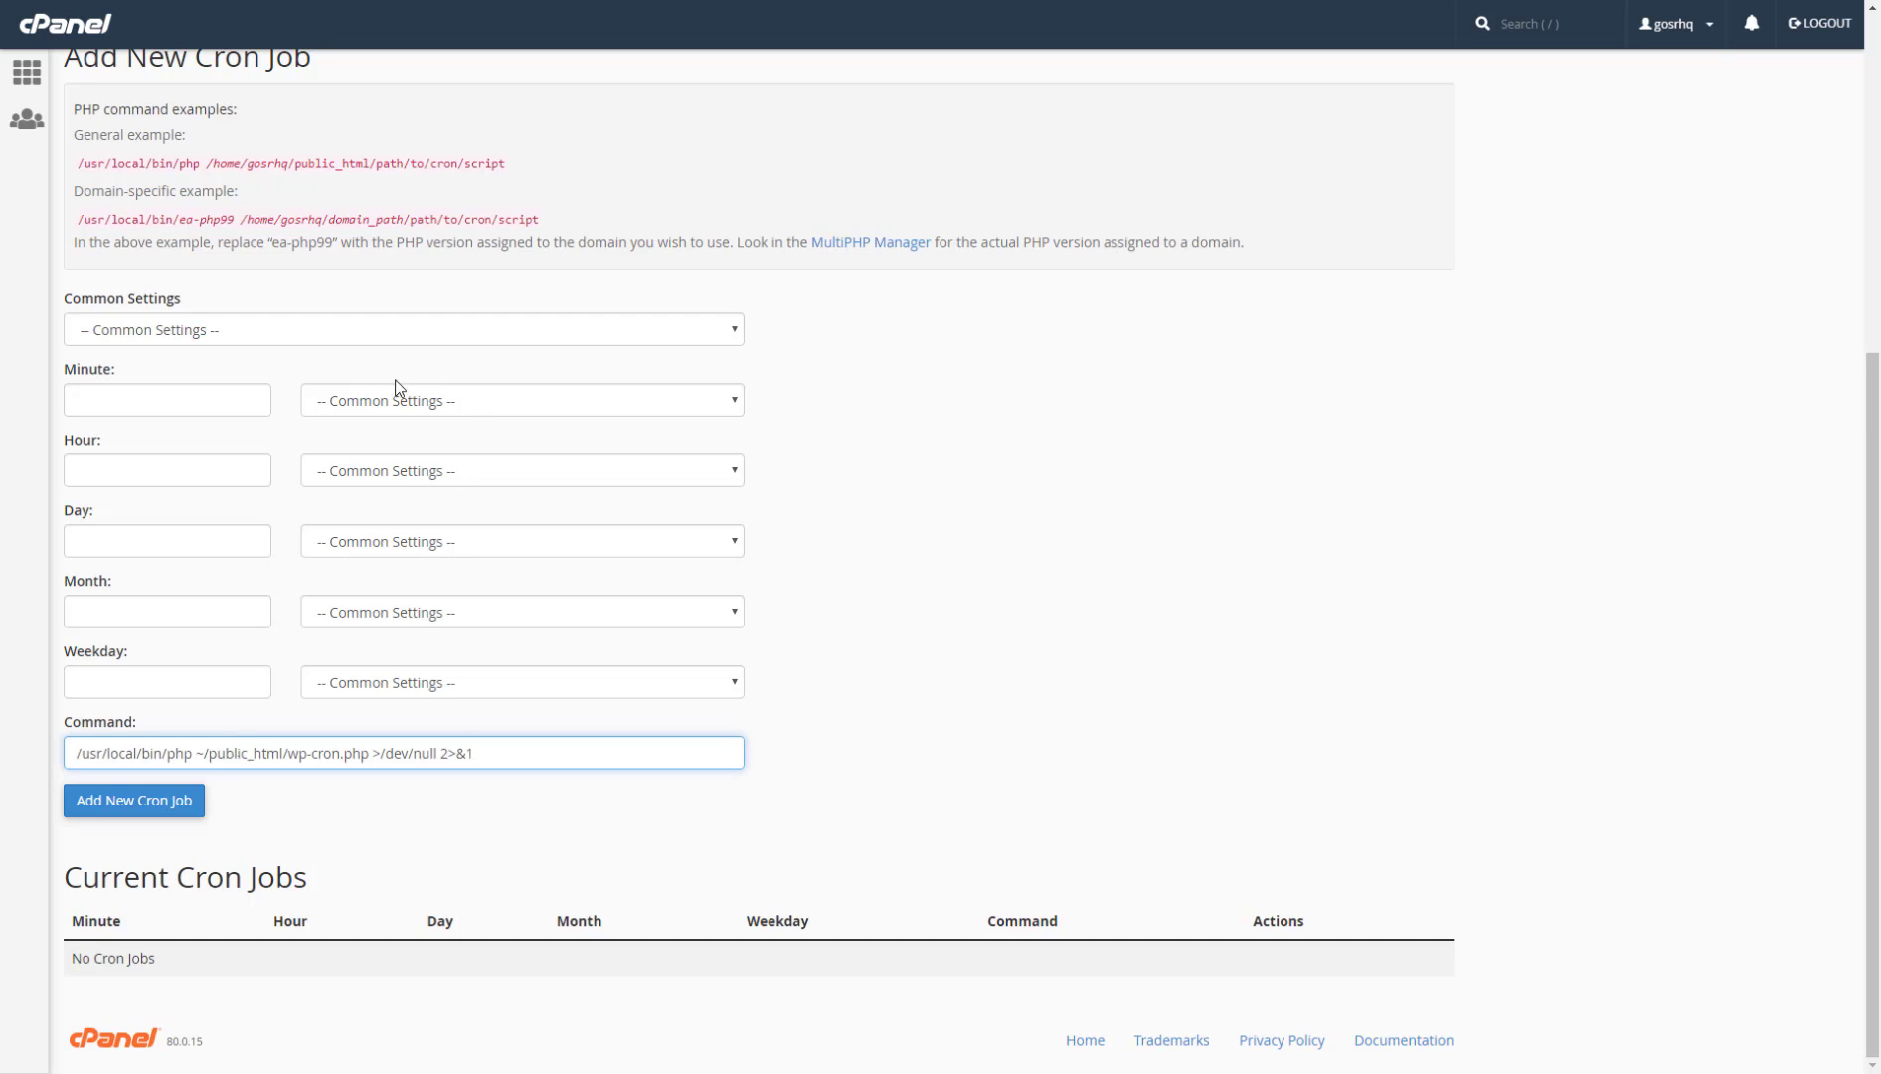
click(377, 331)
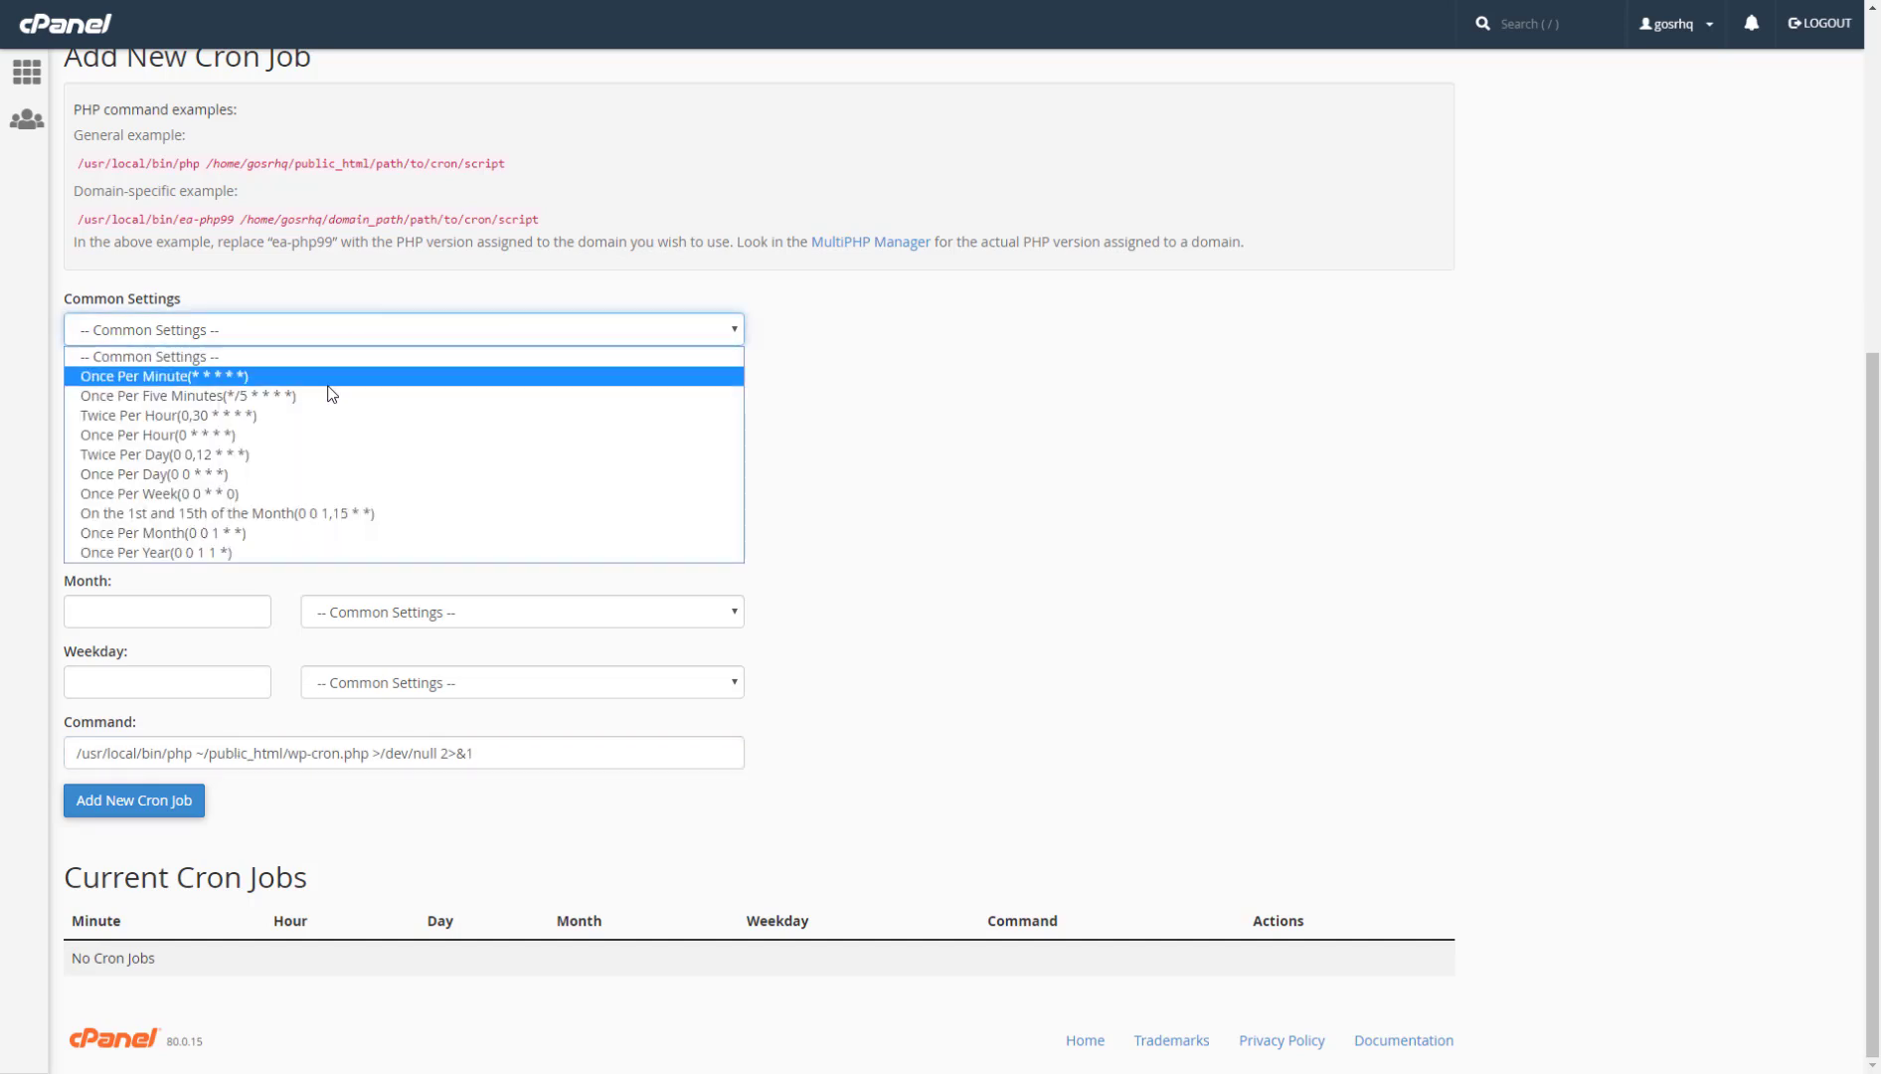
click(388, 394)
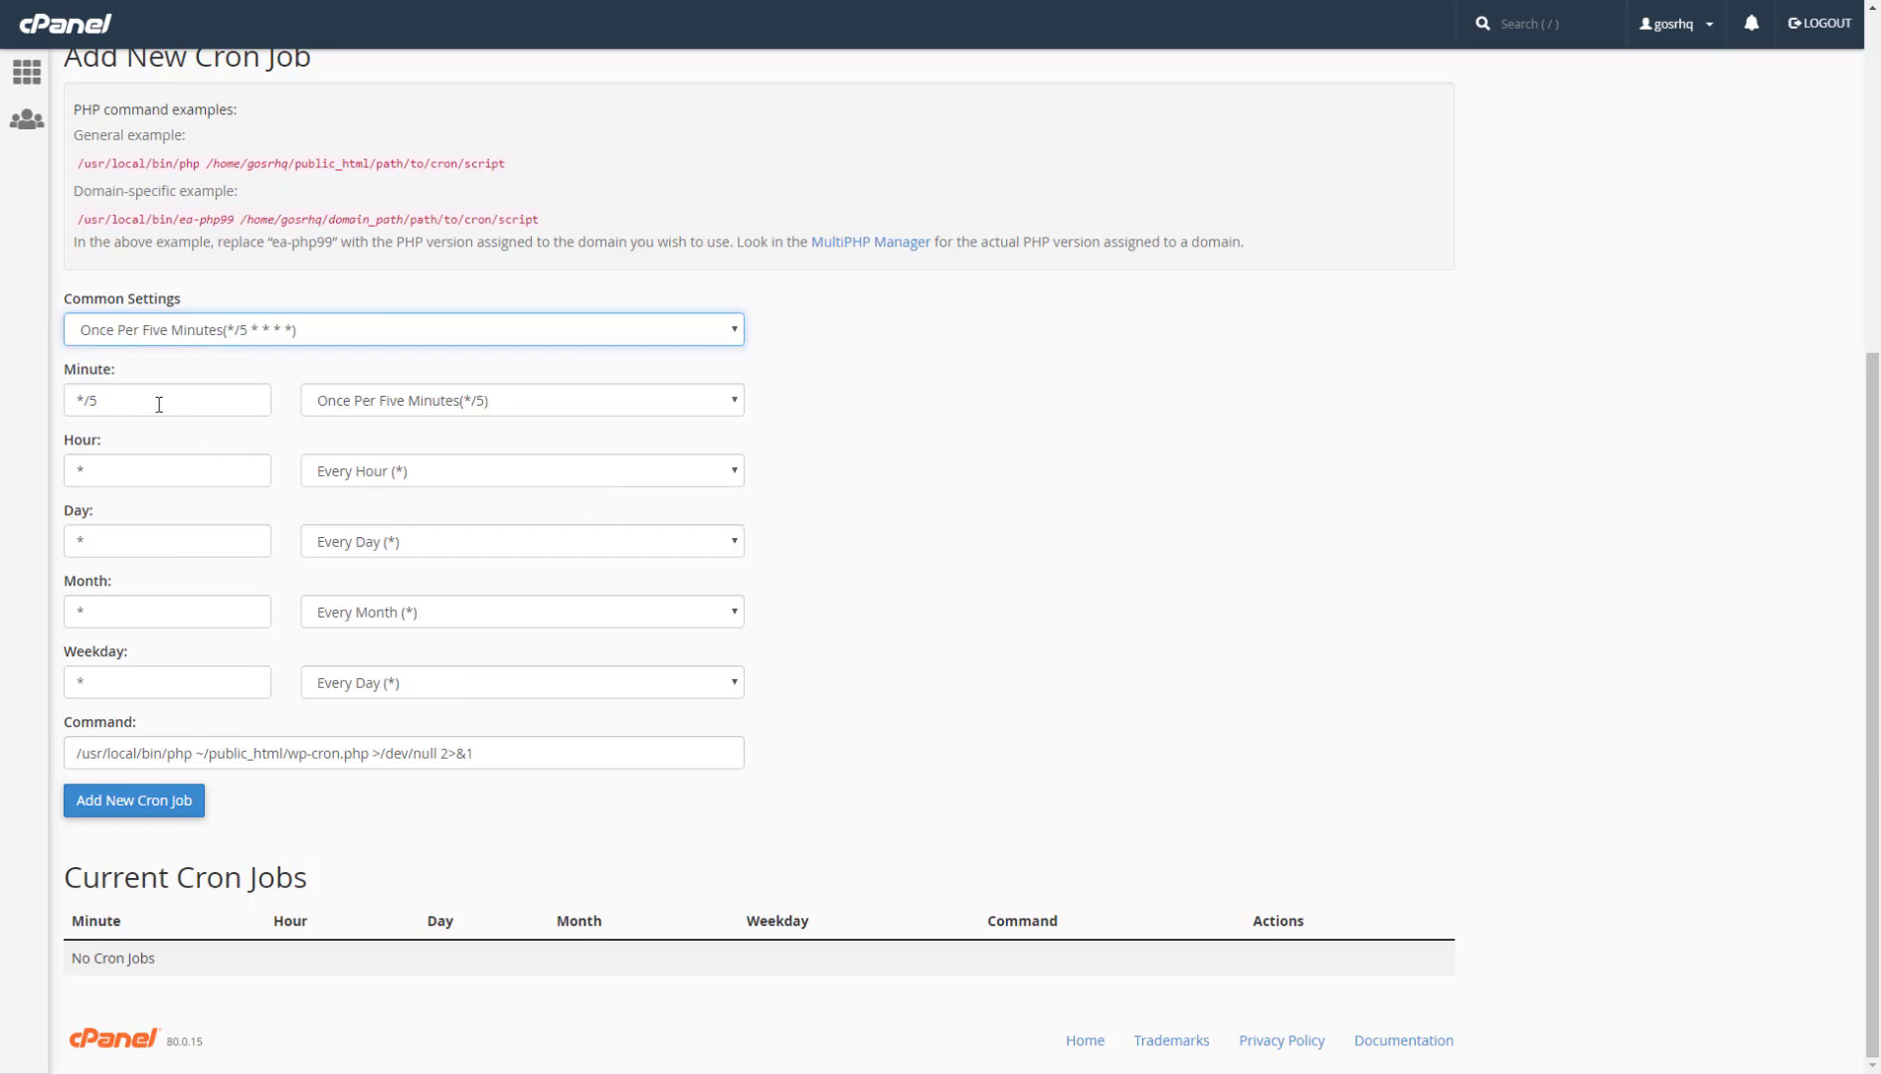
click(140, 807)
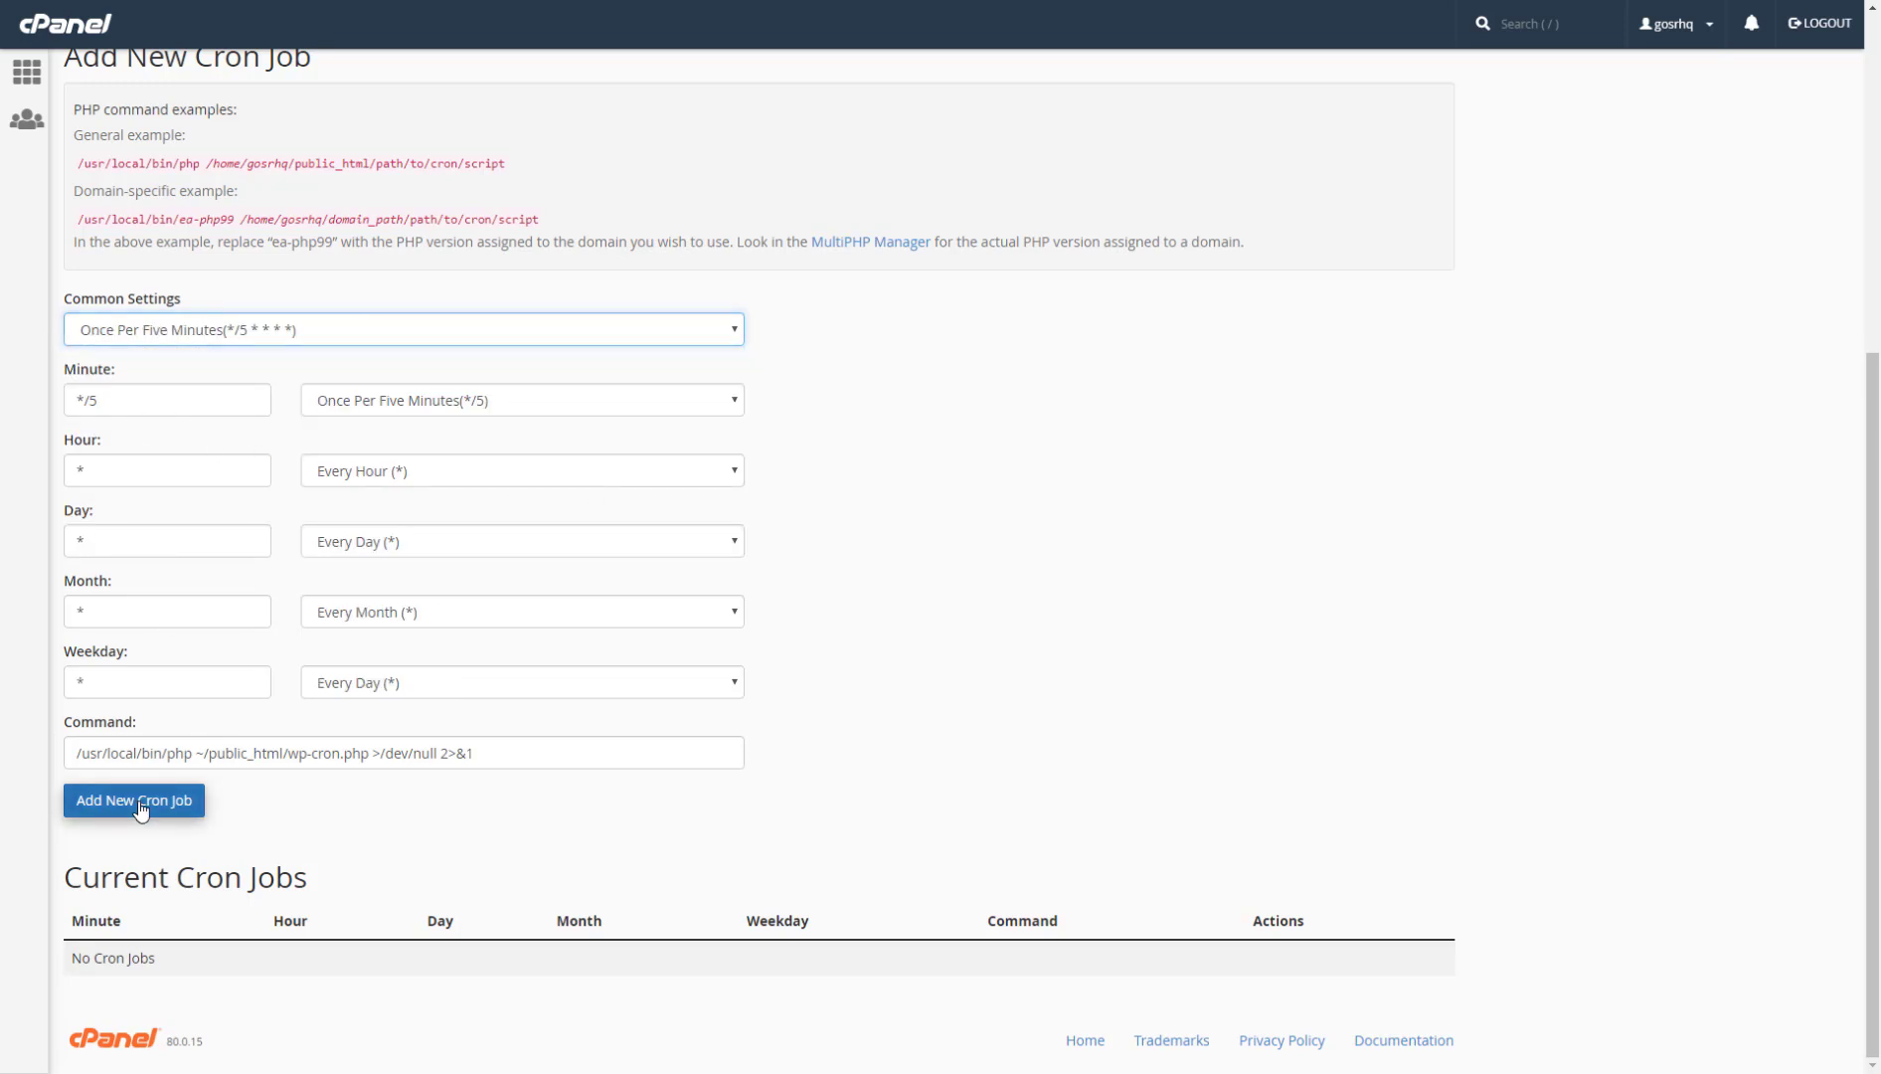
scroll(140, 807, down, 2)
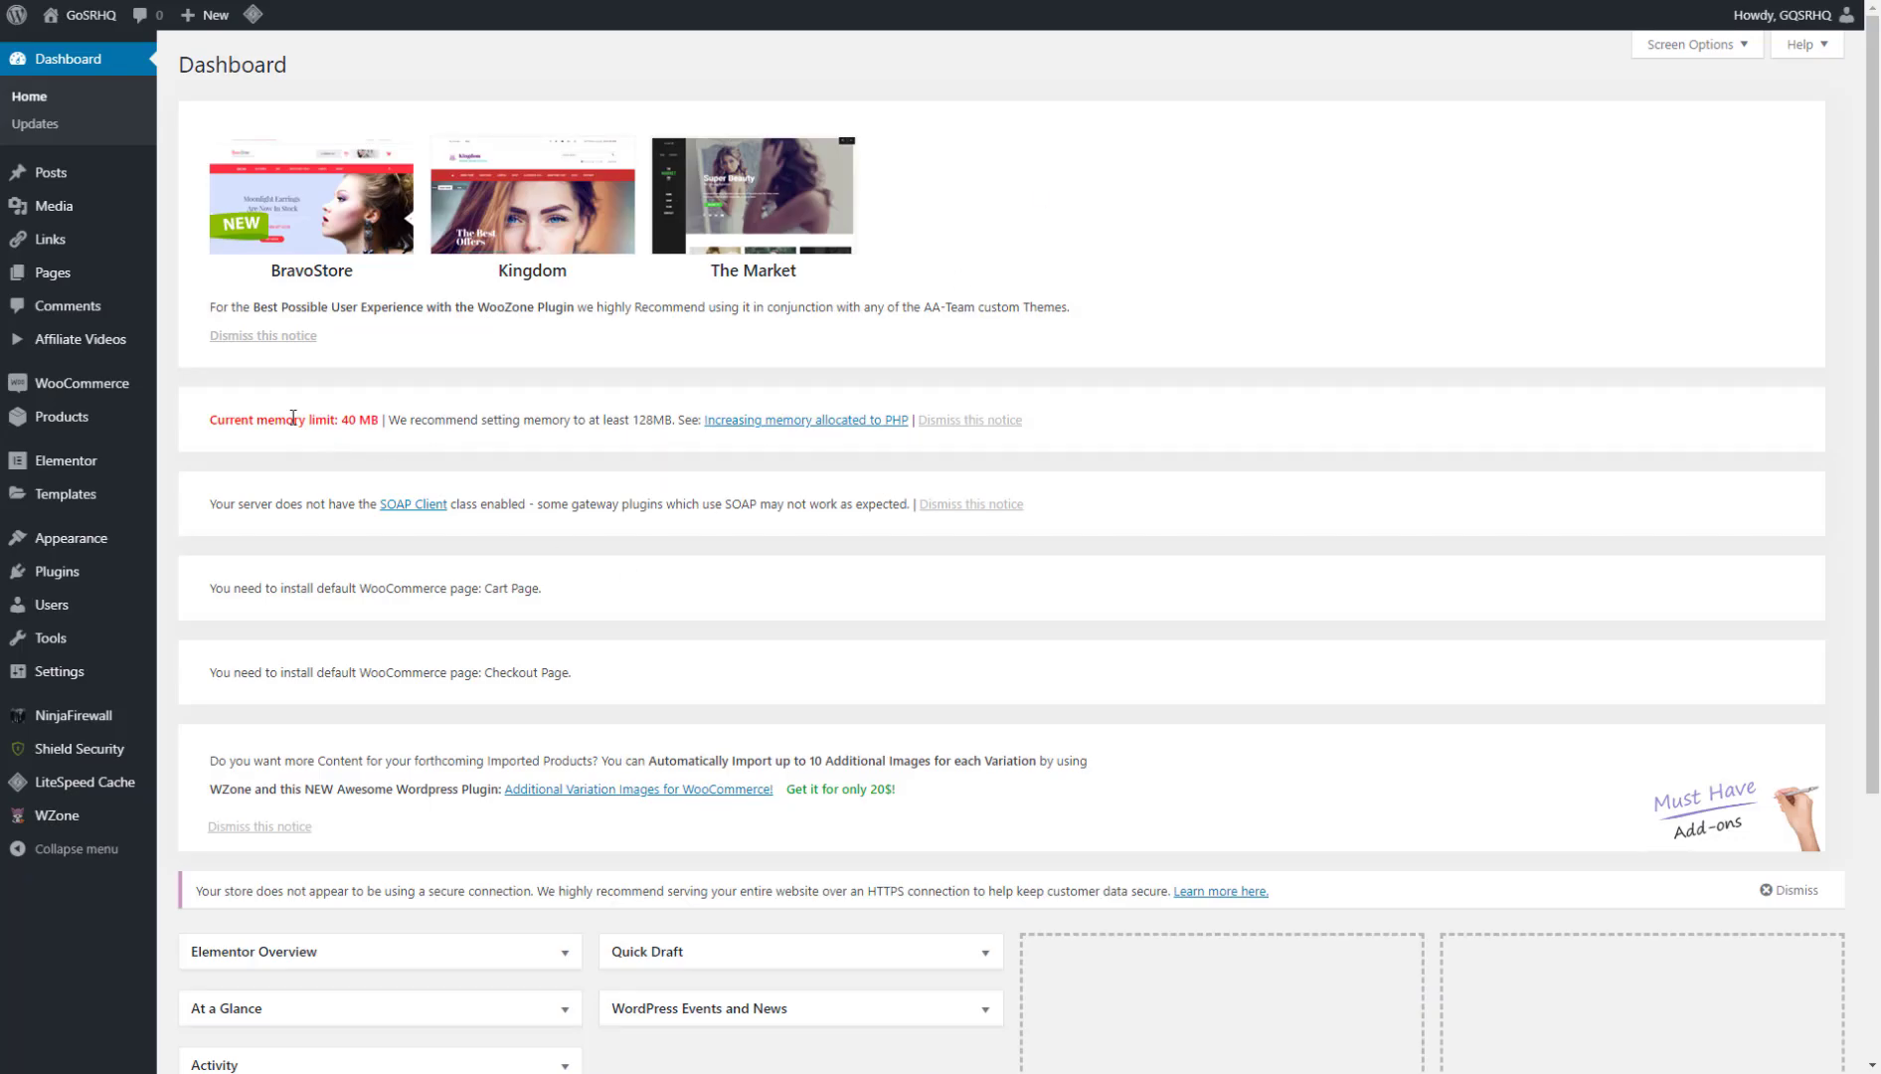
- Examine the memory limit and SOAP Client notices on the WordPress dashboard
drag(253, 421, 433, 425)
click(440, 422)
drag(244, 503, 553, 502)
click(521, 527)
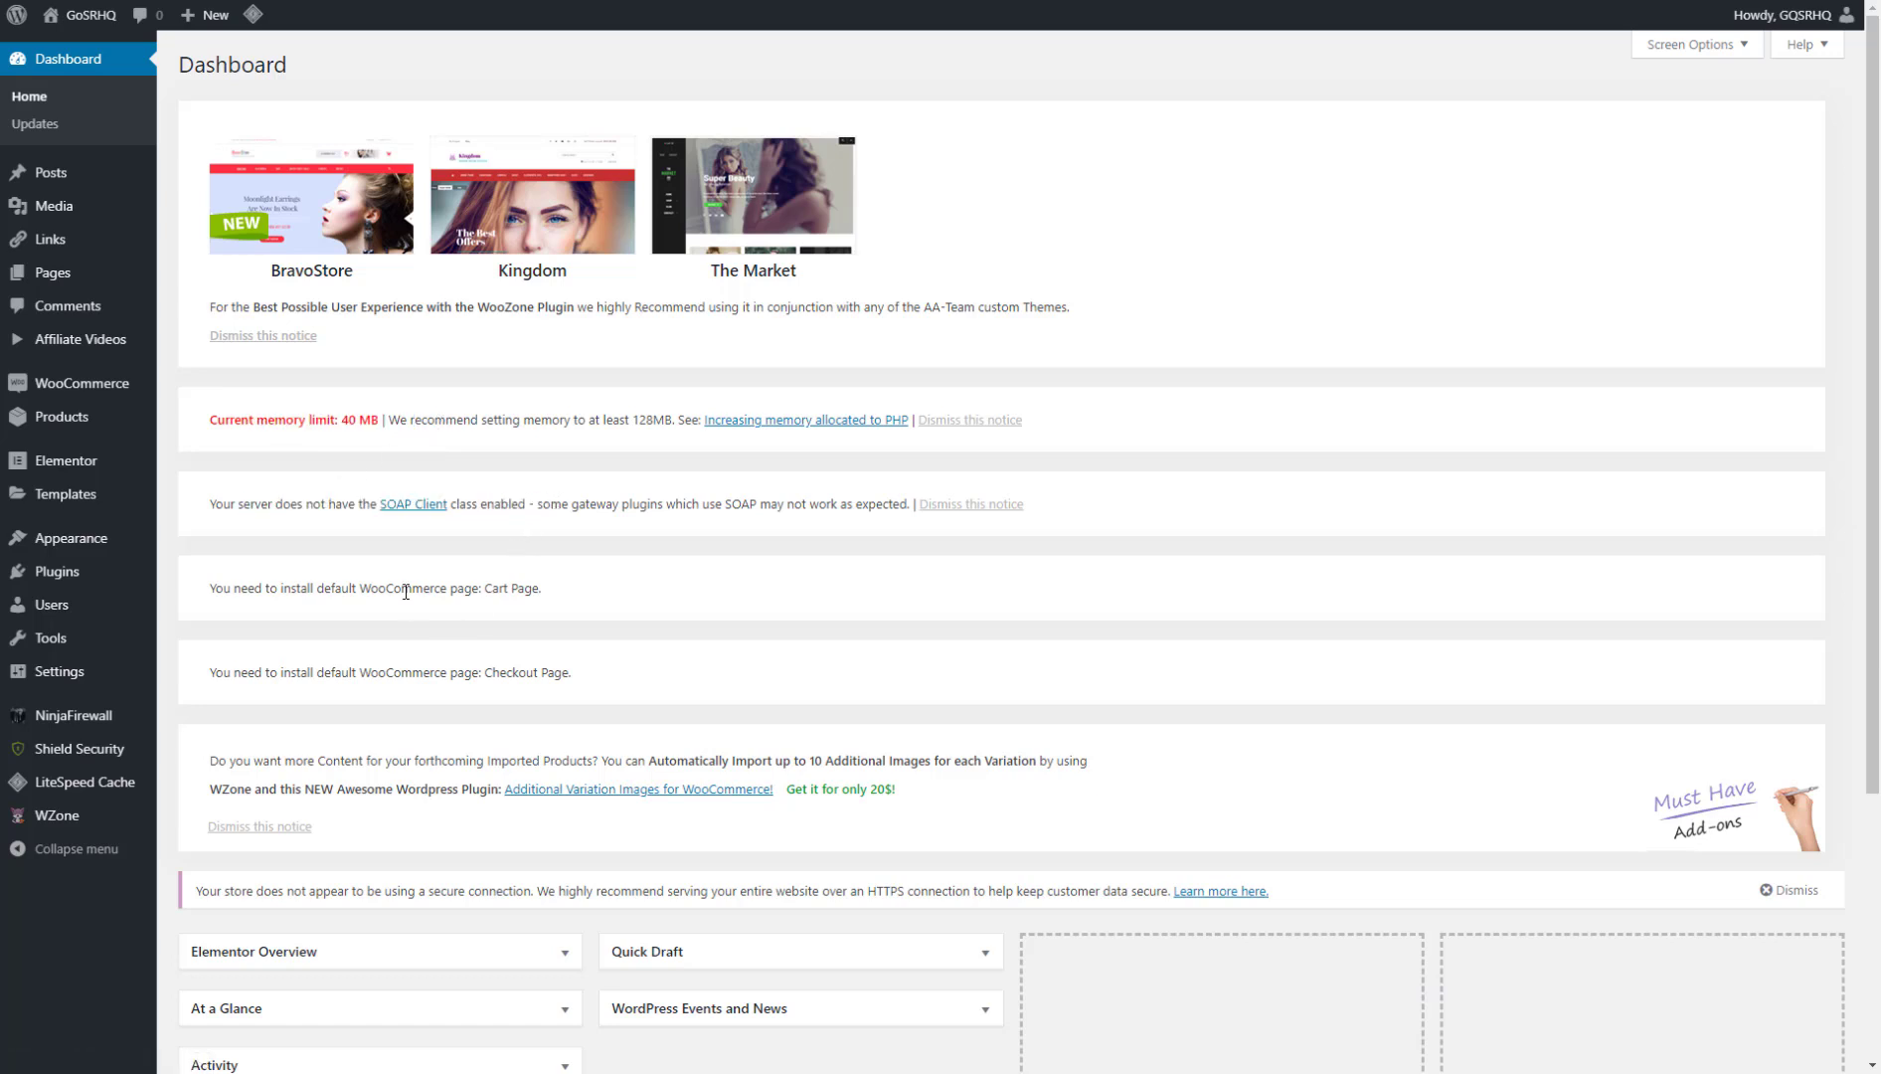